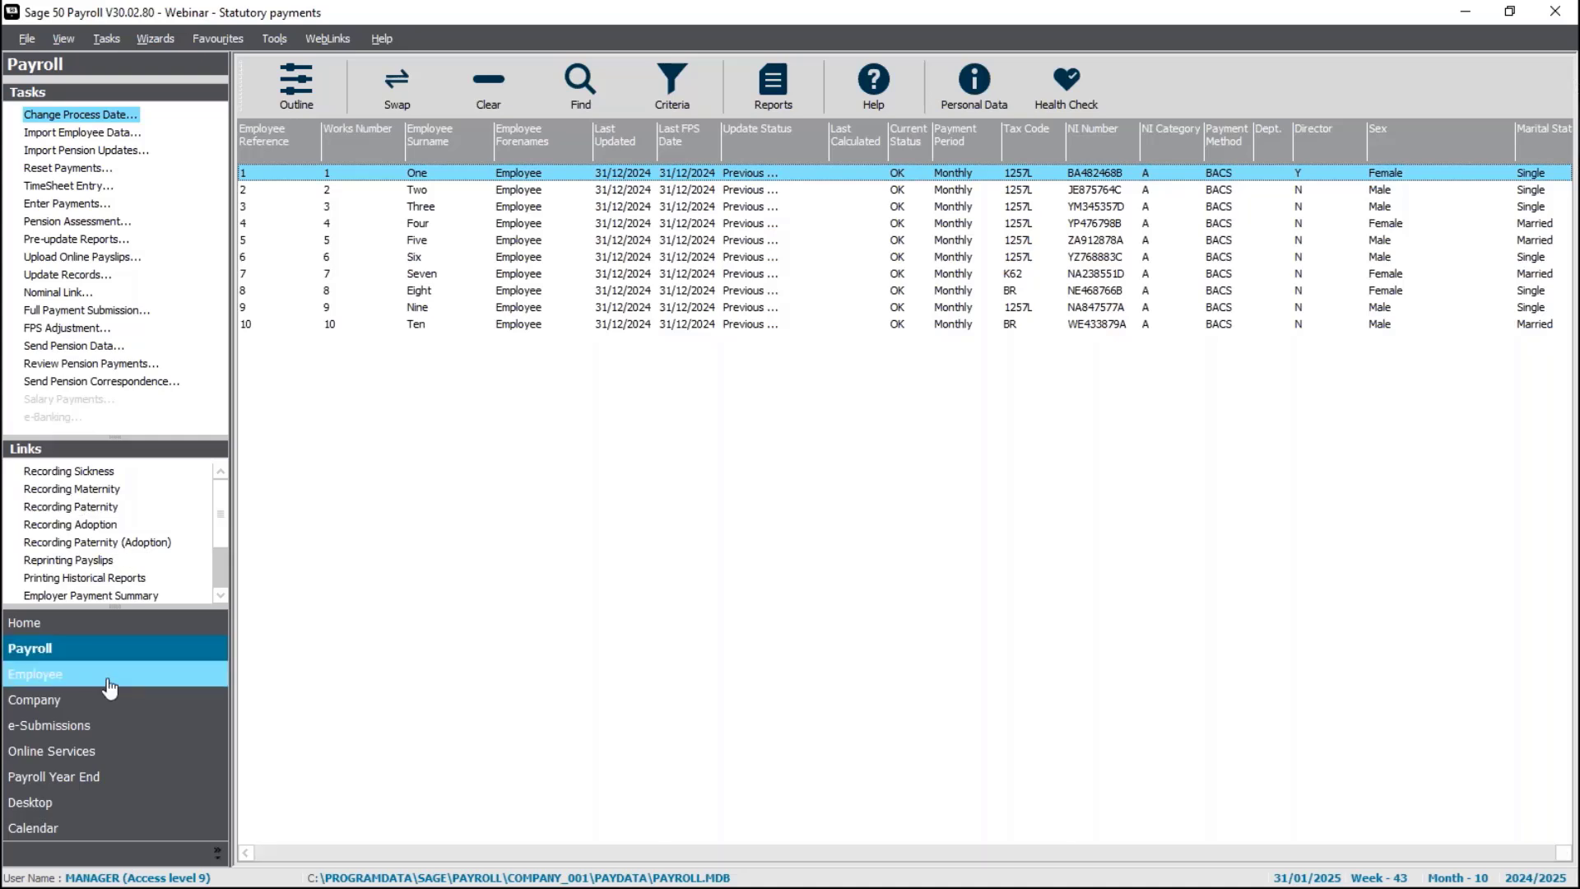
Open maternity recording for the first employee in the list and mark the medical evidence as received.
left_click(109, 688)
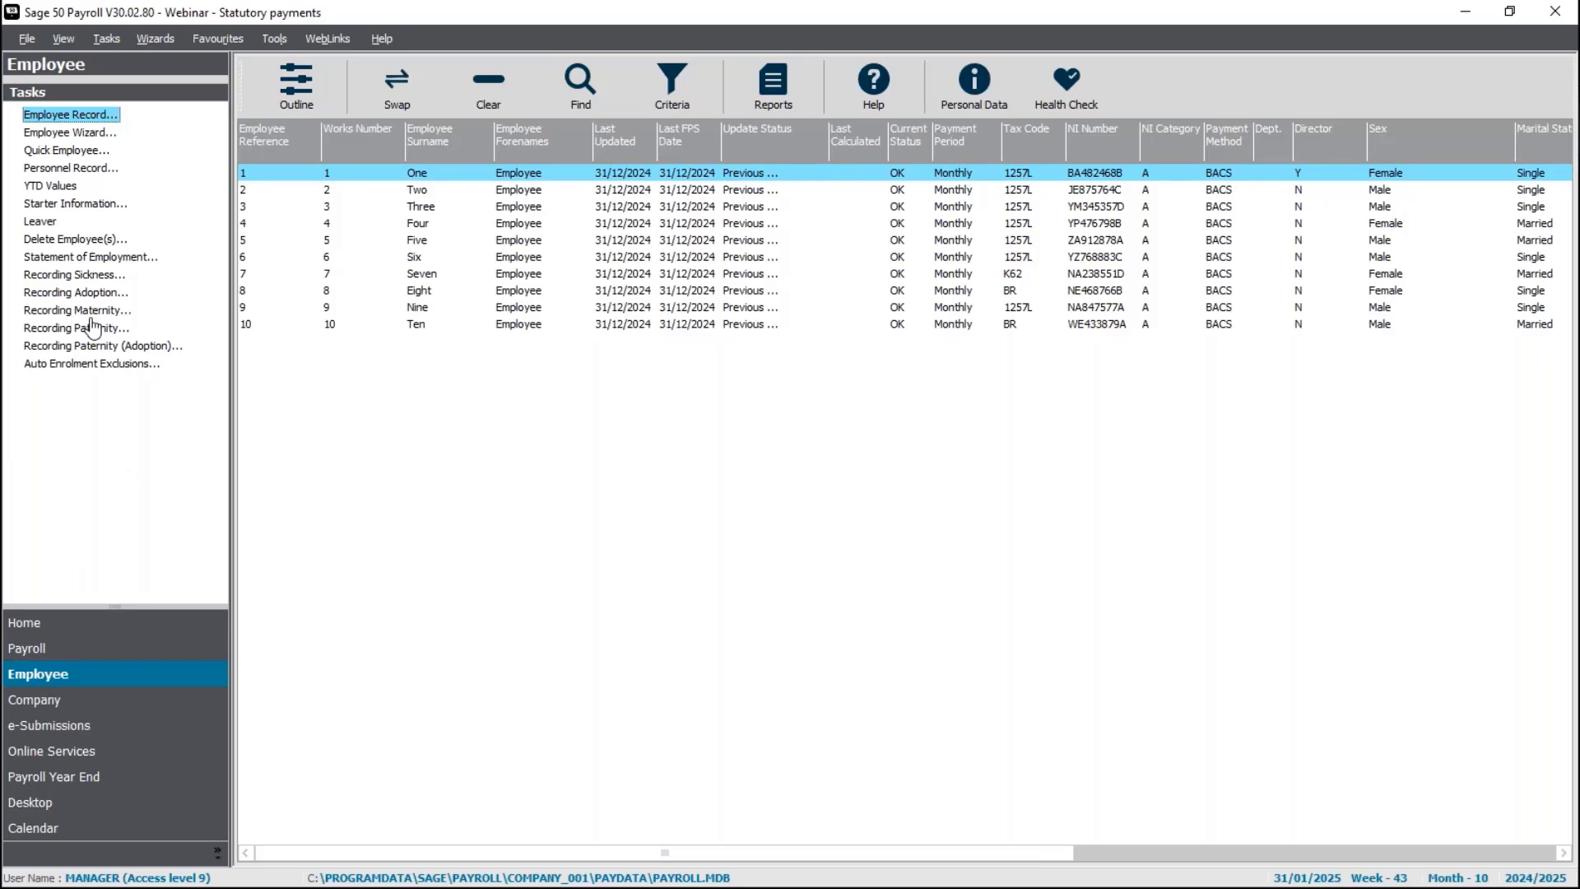
left_click(107, 649)
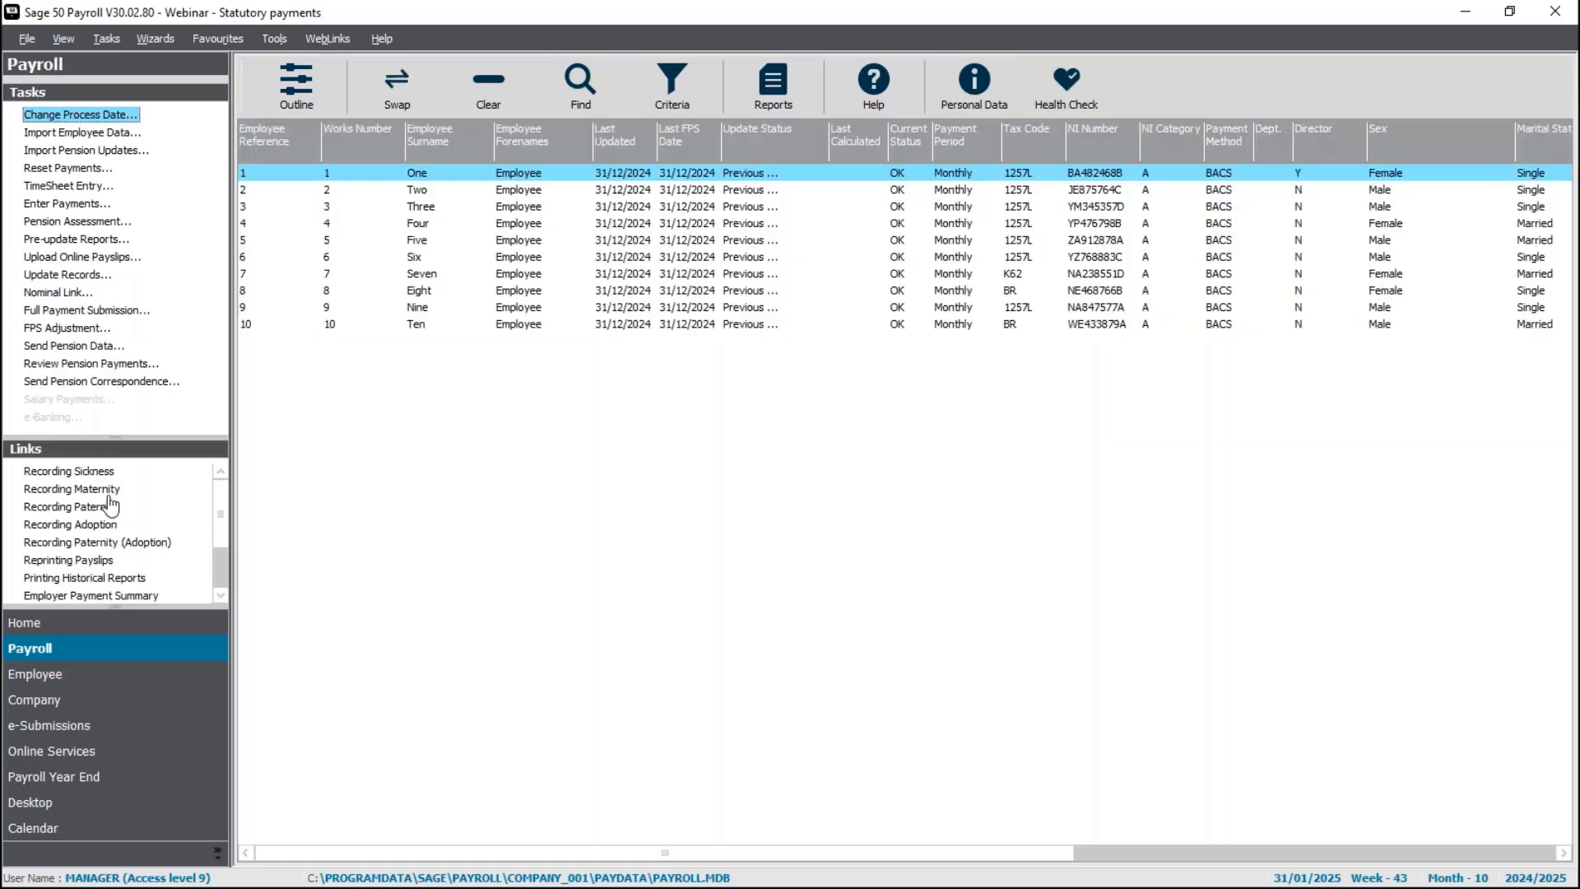
left_click(107, 491)
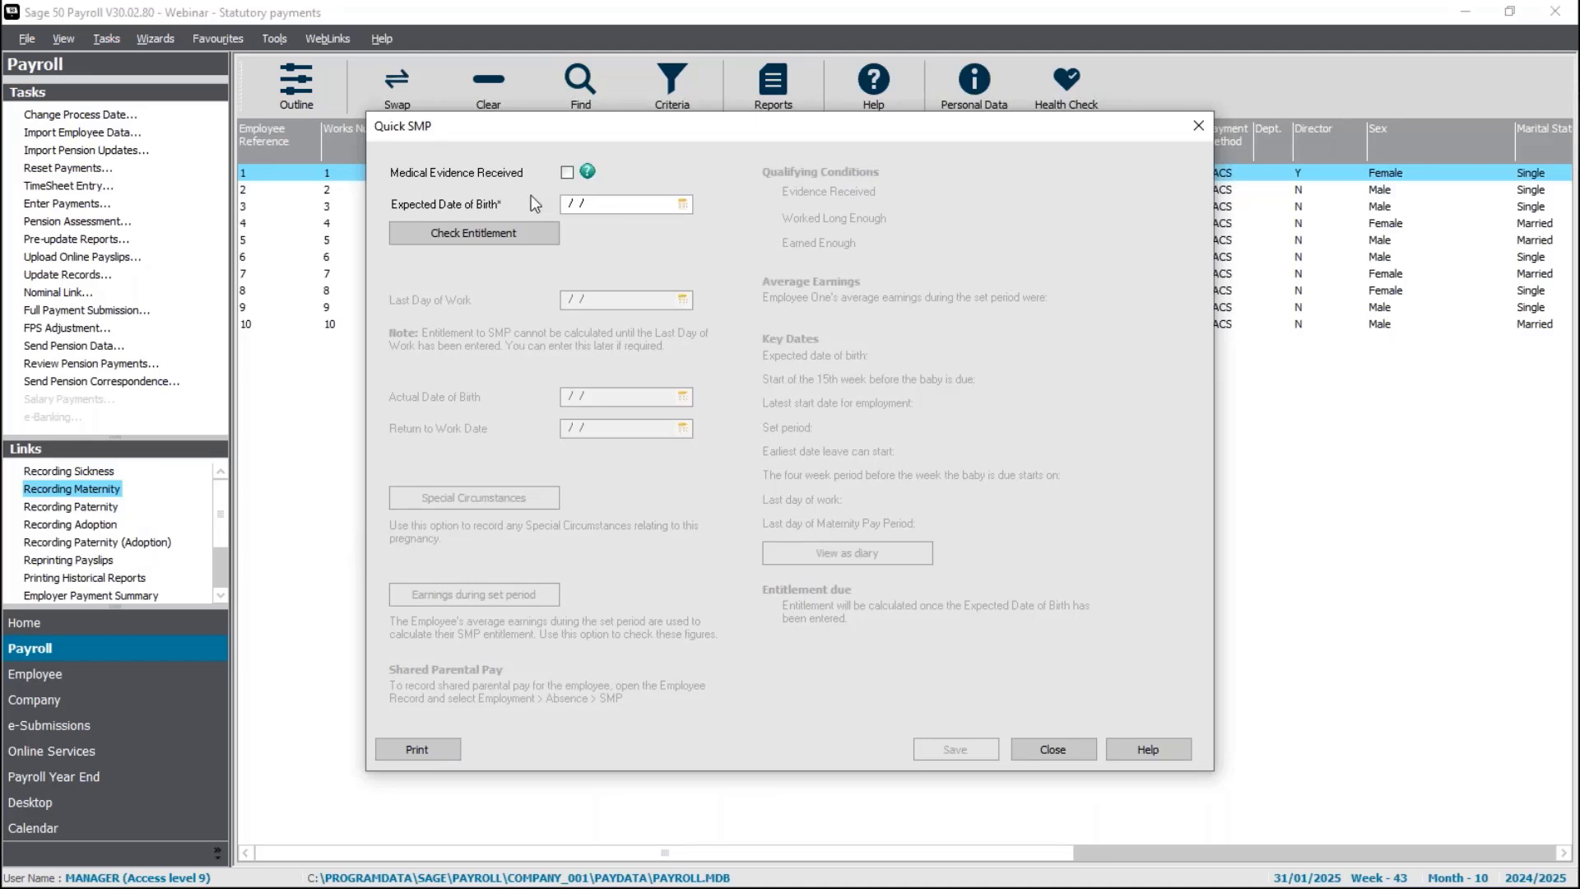
left_click(568, 173)
Set the baby's expected due date to 25/01/2025 and check the employee's SMP entitlement.
left_click(607, 209)
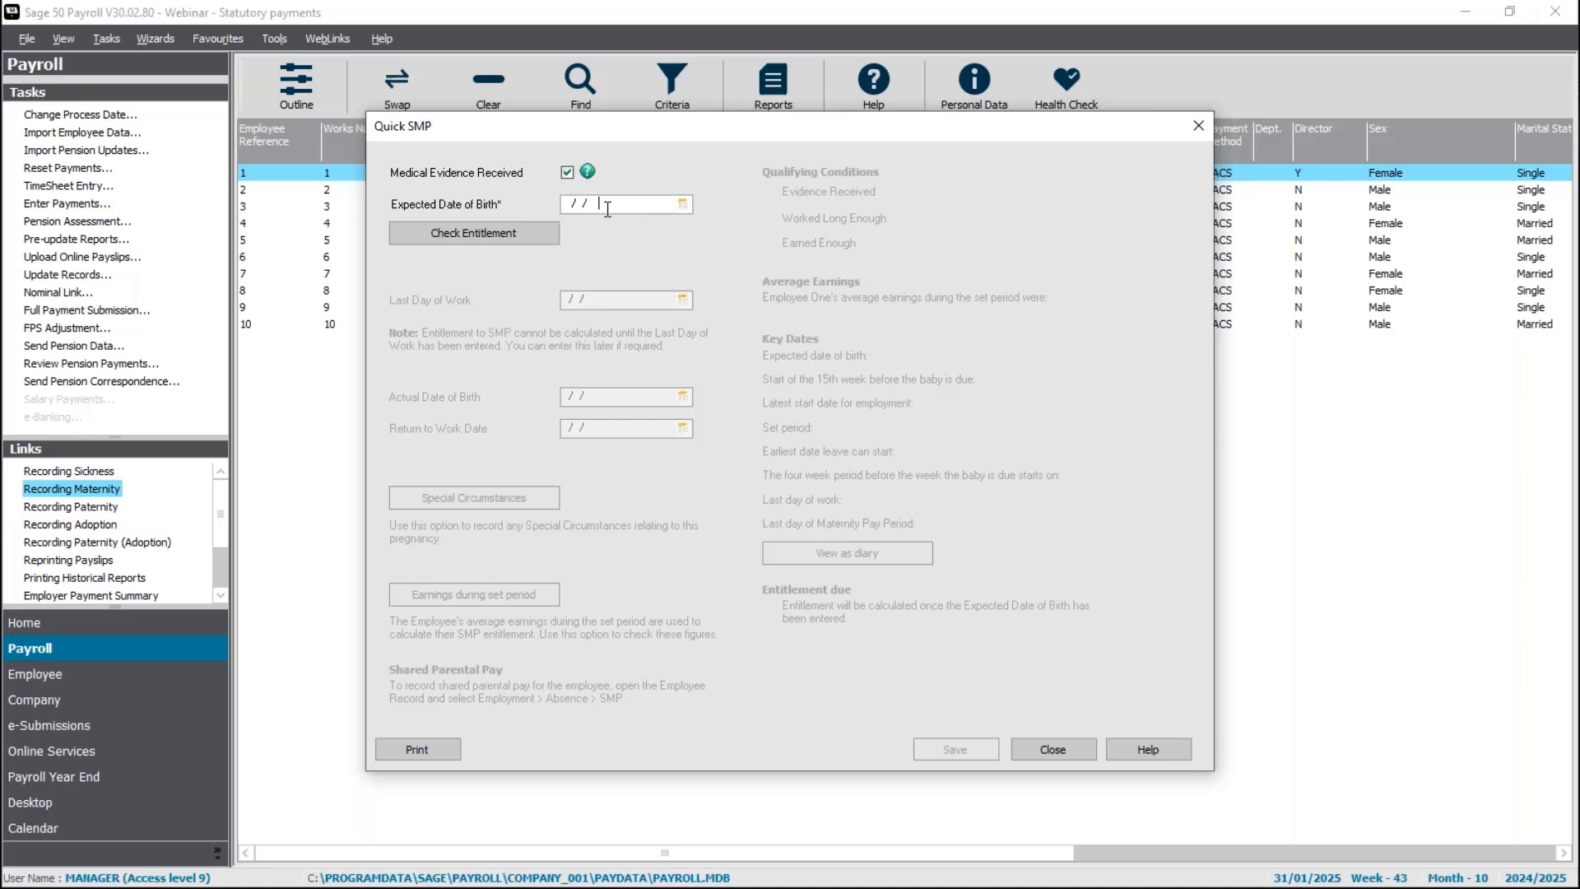
left_click(683, 206)
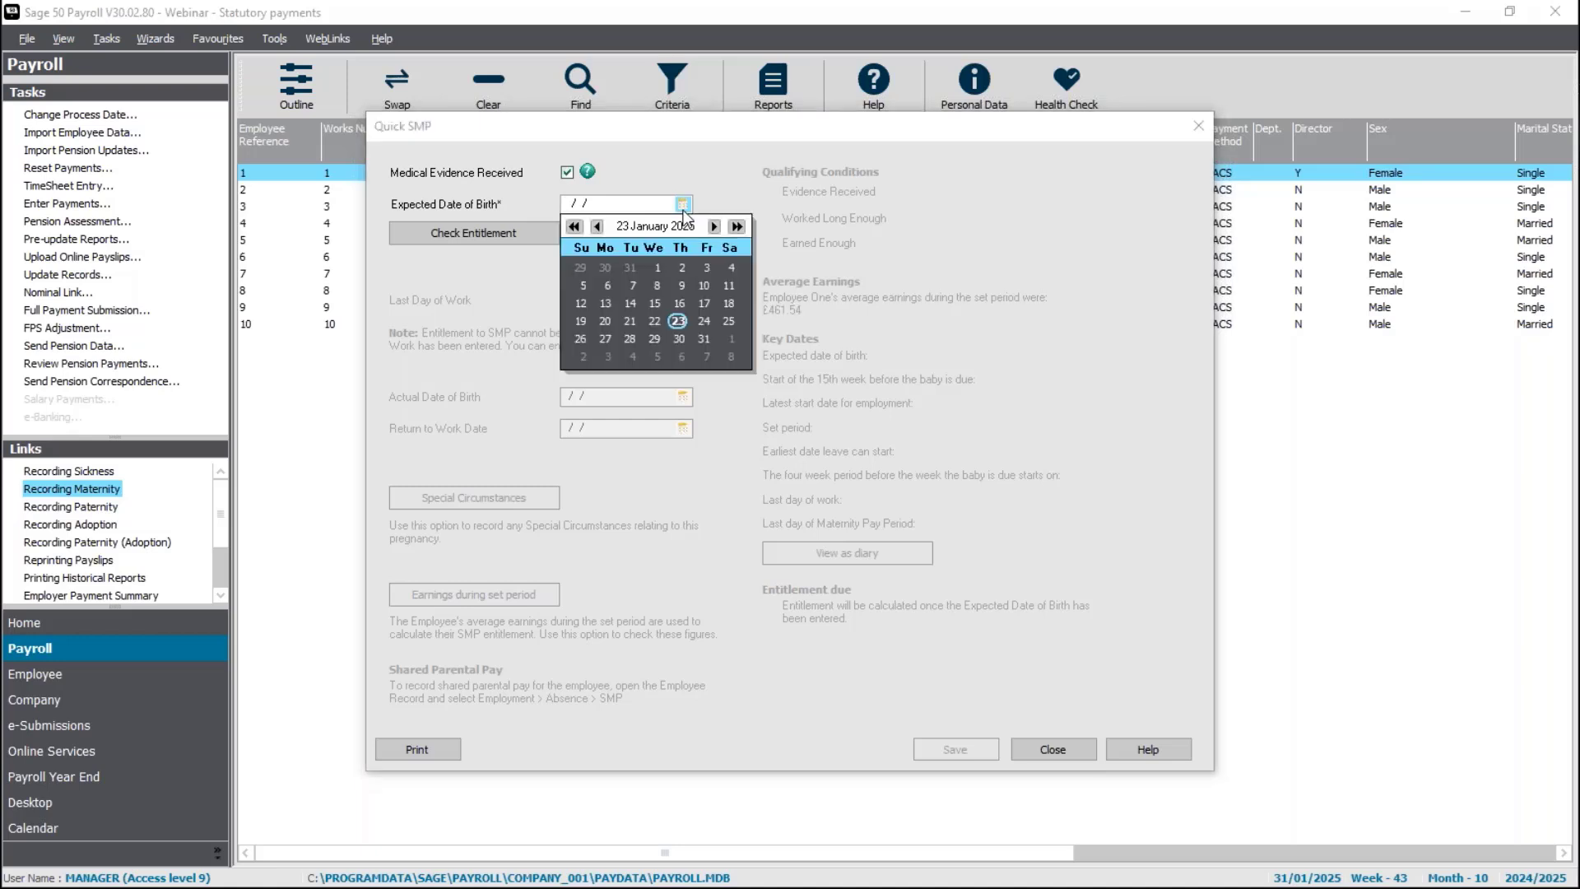
left_click(724, 324)
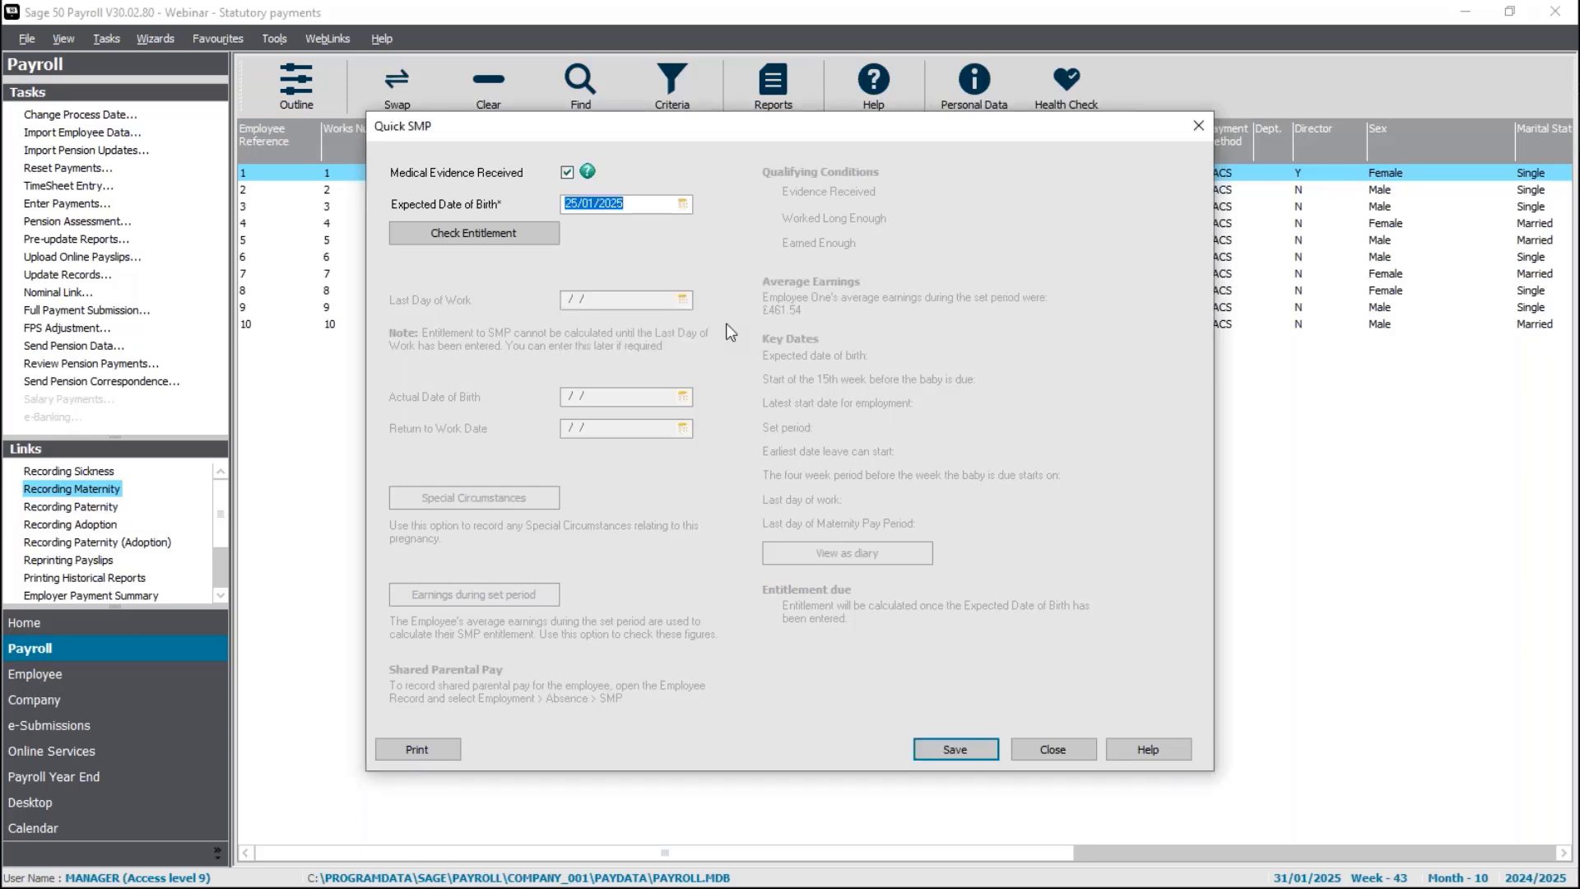
left_click(488, 234)
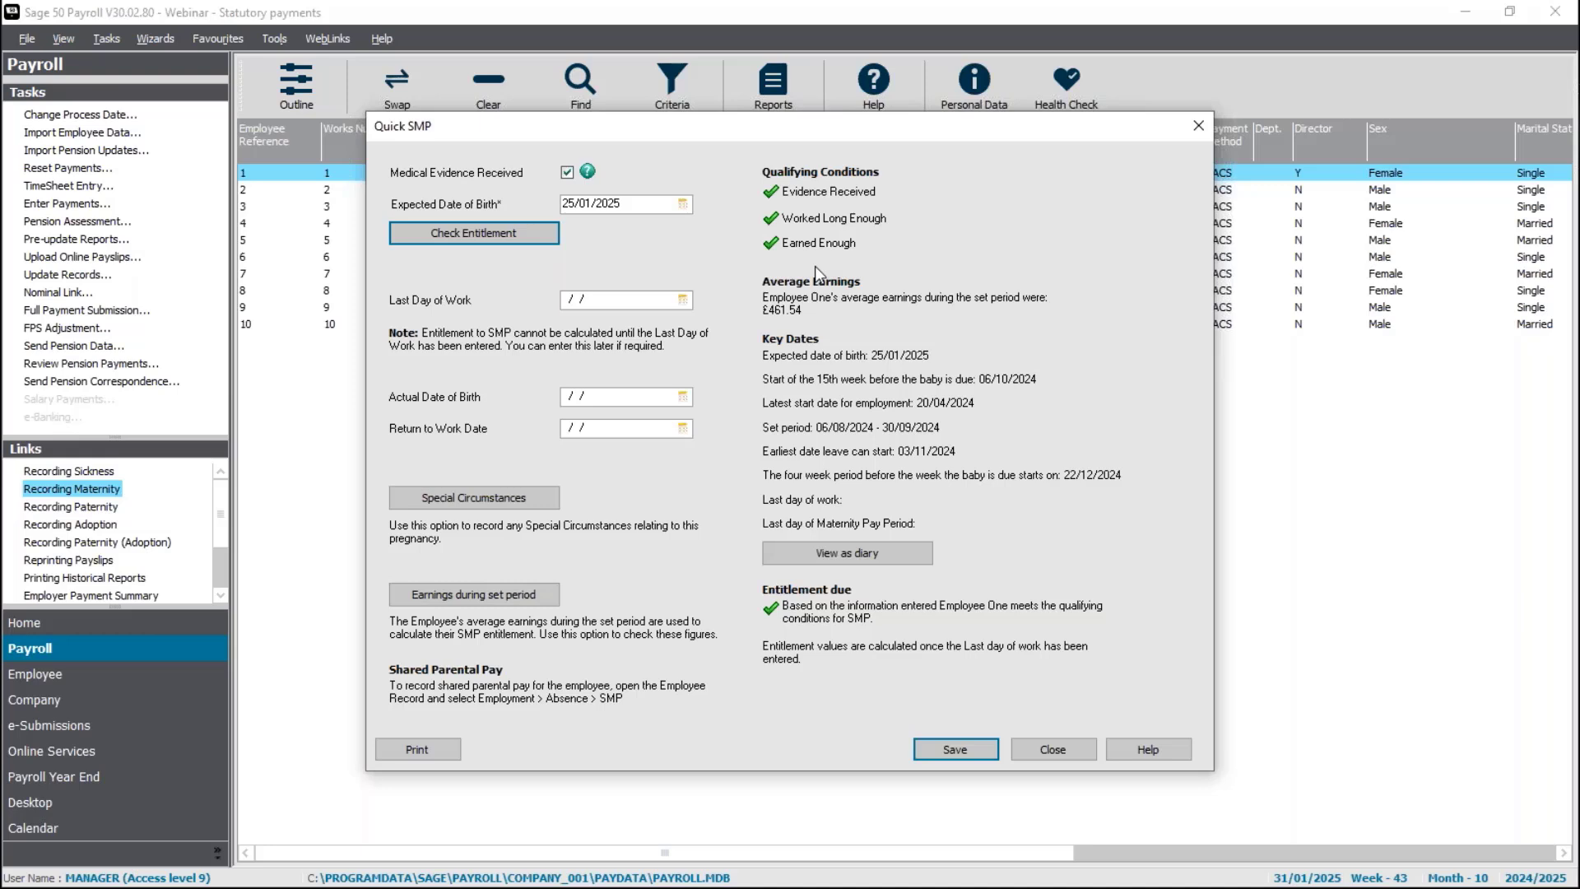
Set the employee's last day of work before maternity leave to 17/01/2025.
left_click(683, 301)
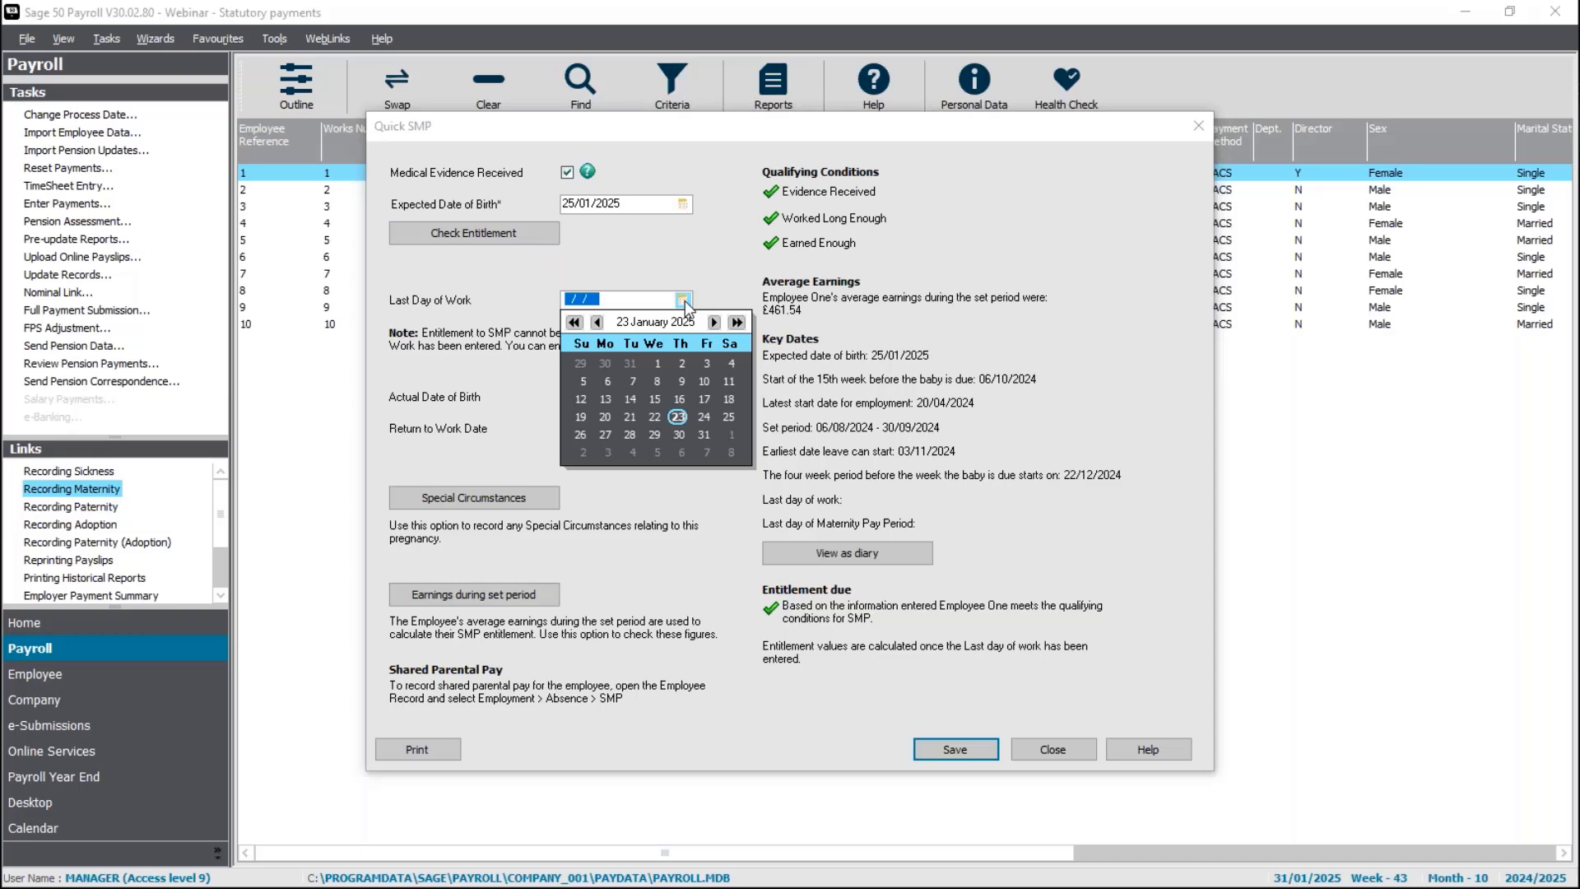
left_click(704, 399)
key("Tab")
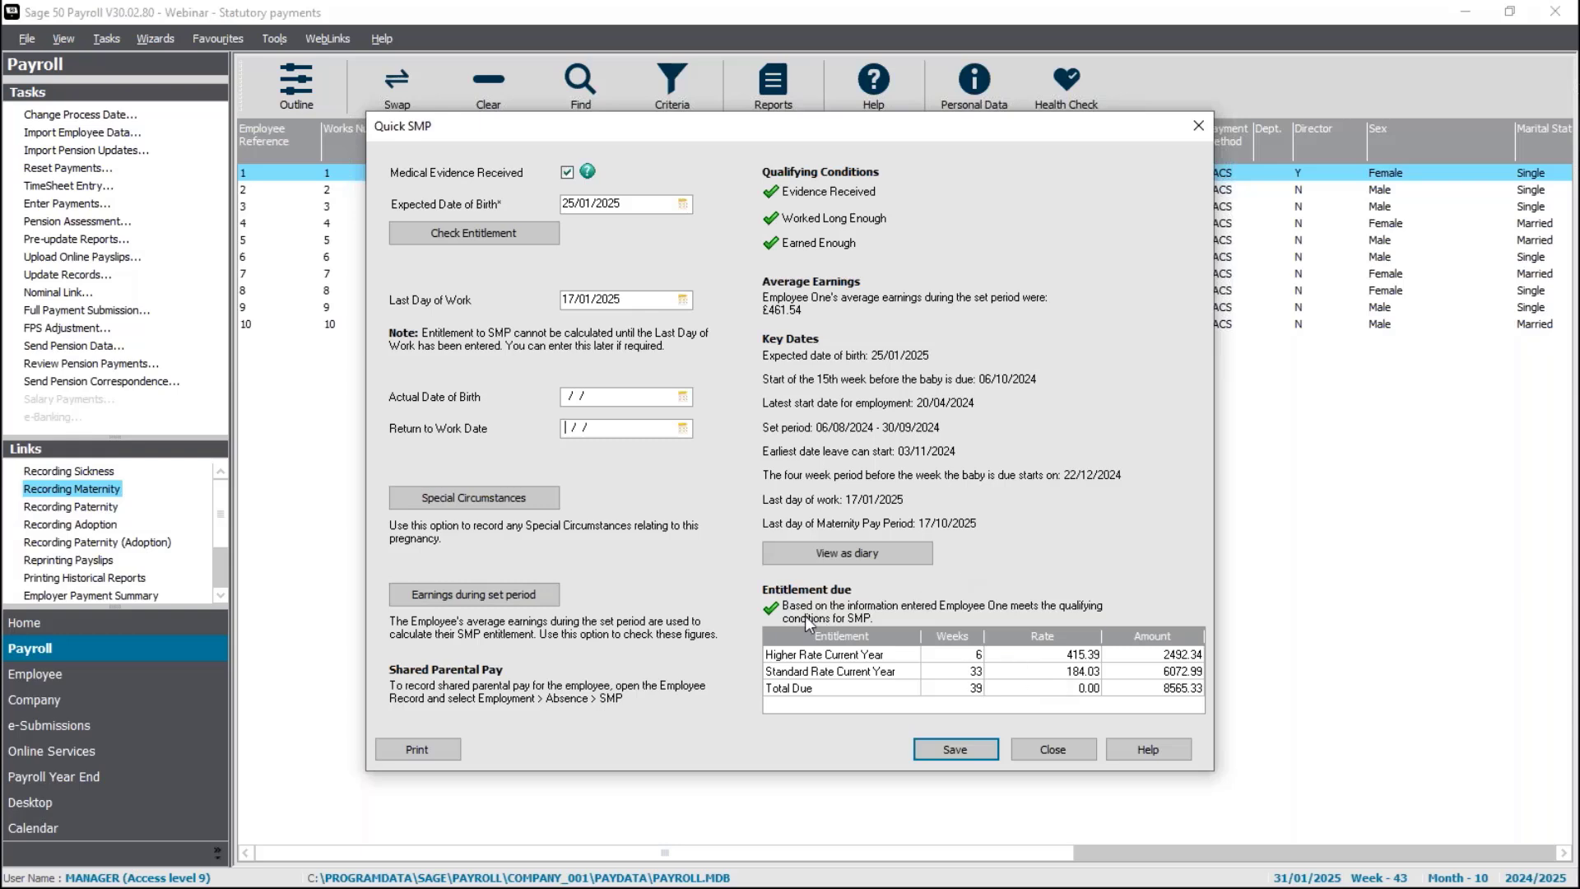
Review the earnings during the set period, the special circumstances and the SMP details printout, and close the maternity recording window.
left_click(506, 600)
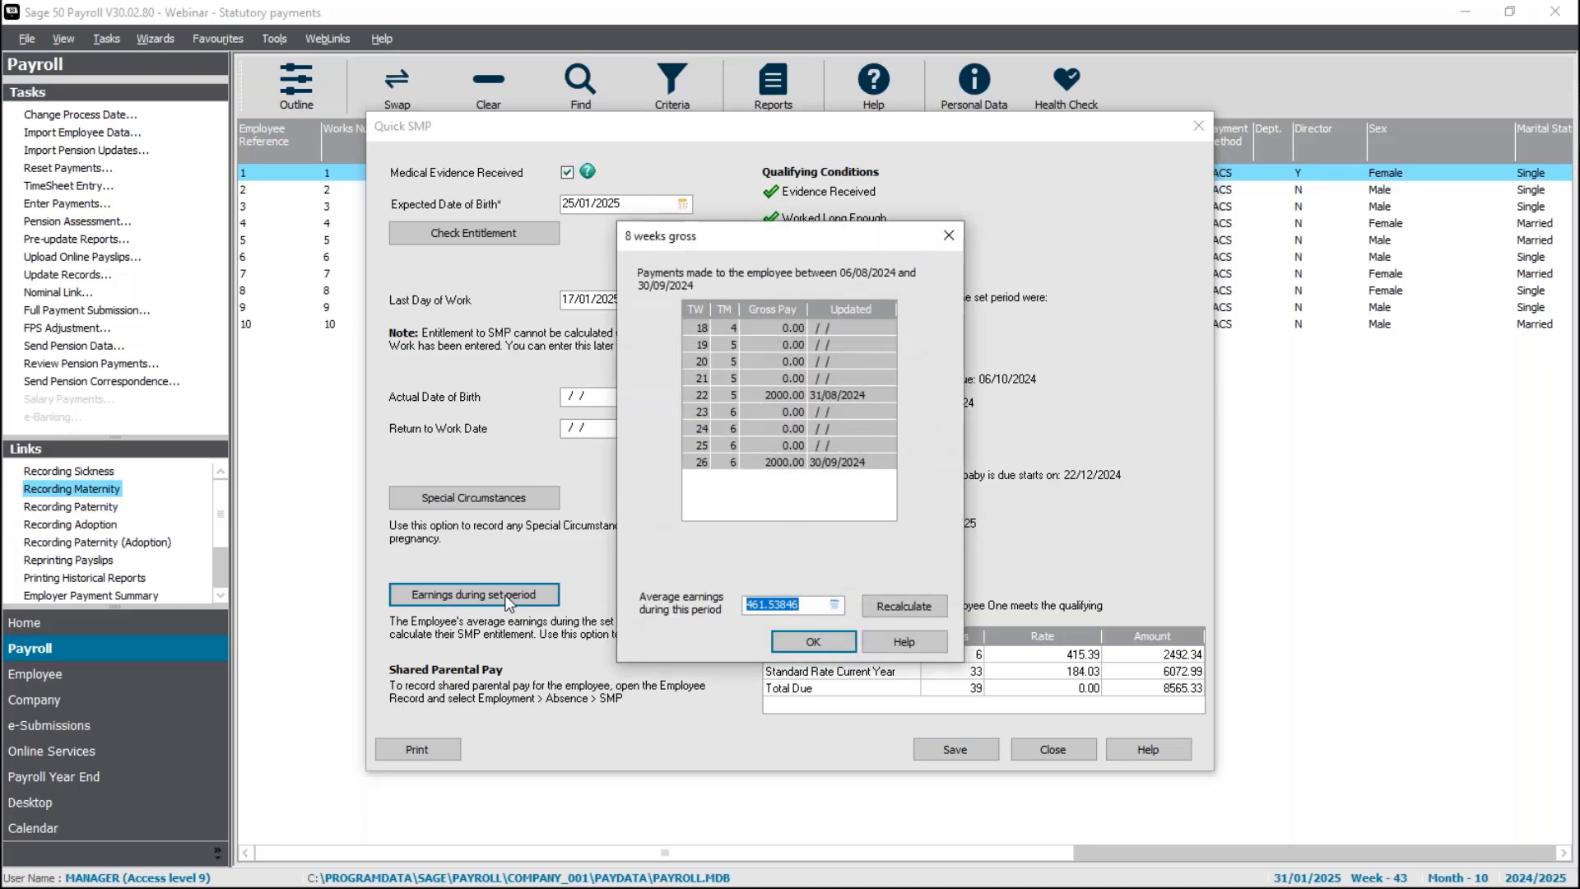
left_click(813, 642)
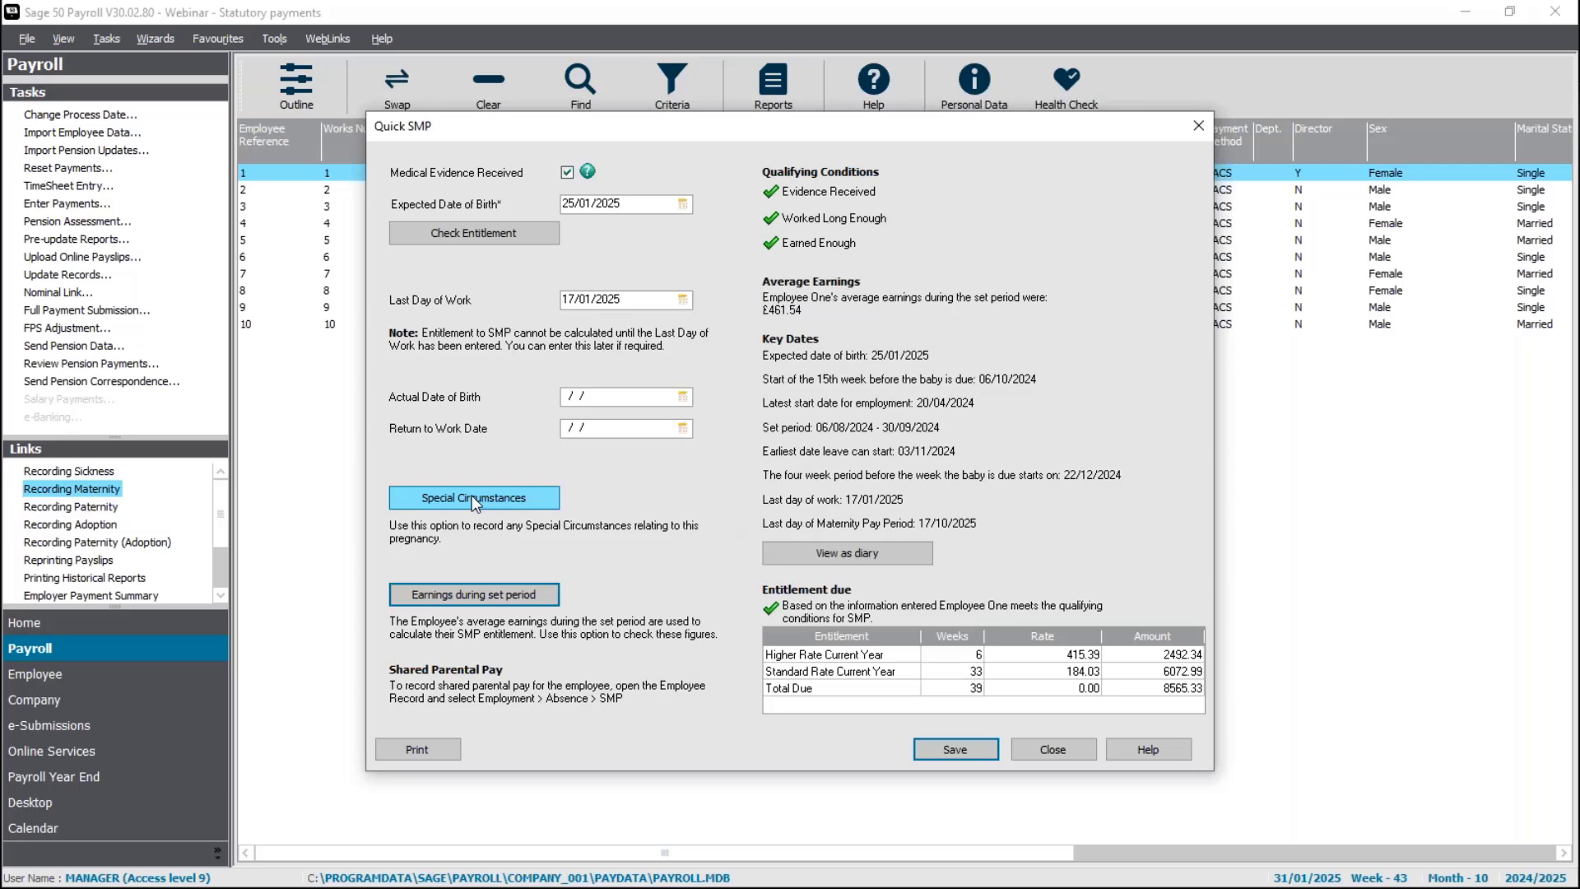
left_click(475, 498)
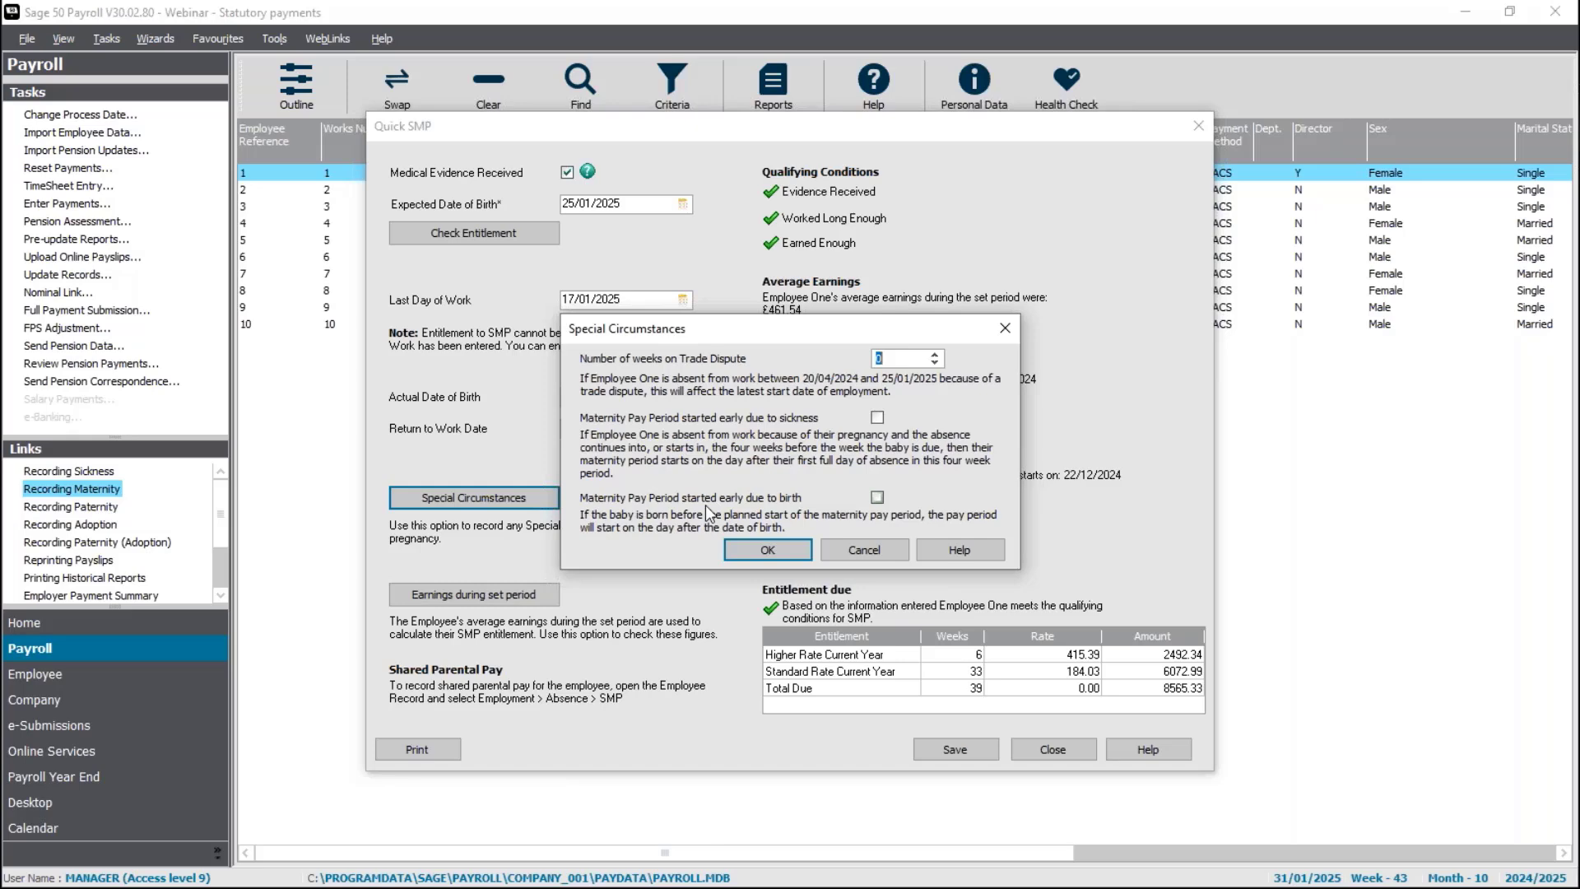
left_click(870, 549)
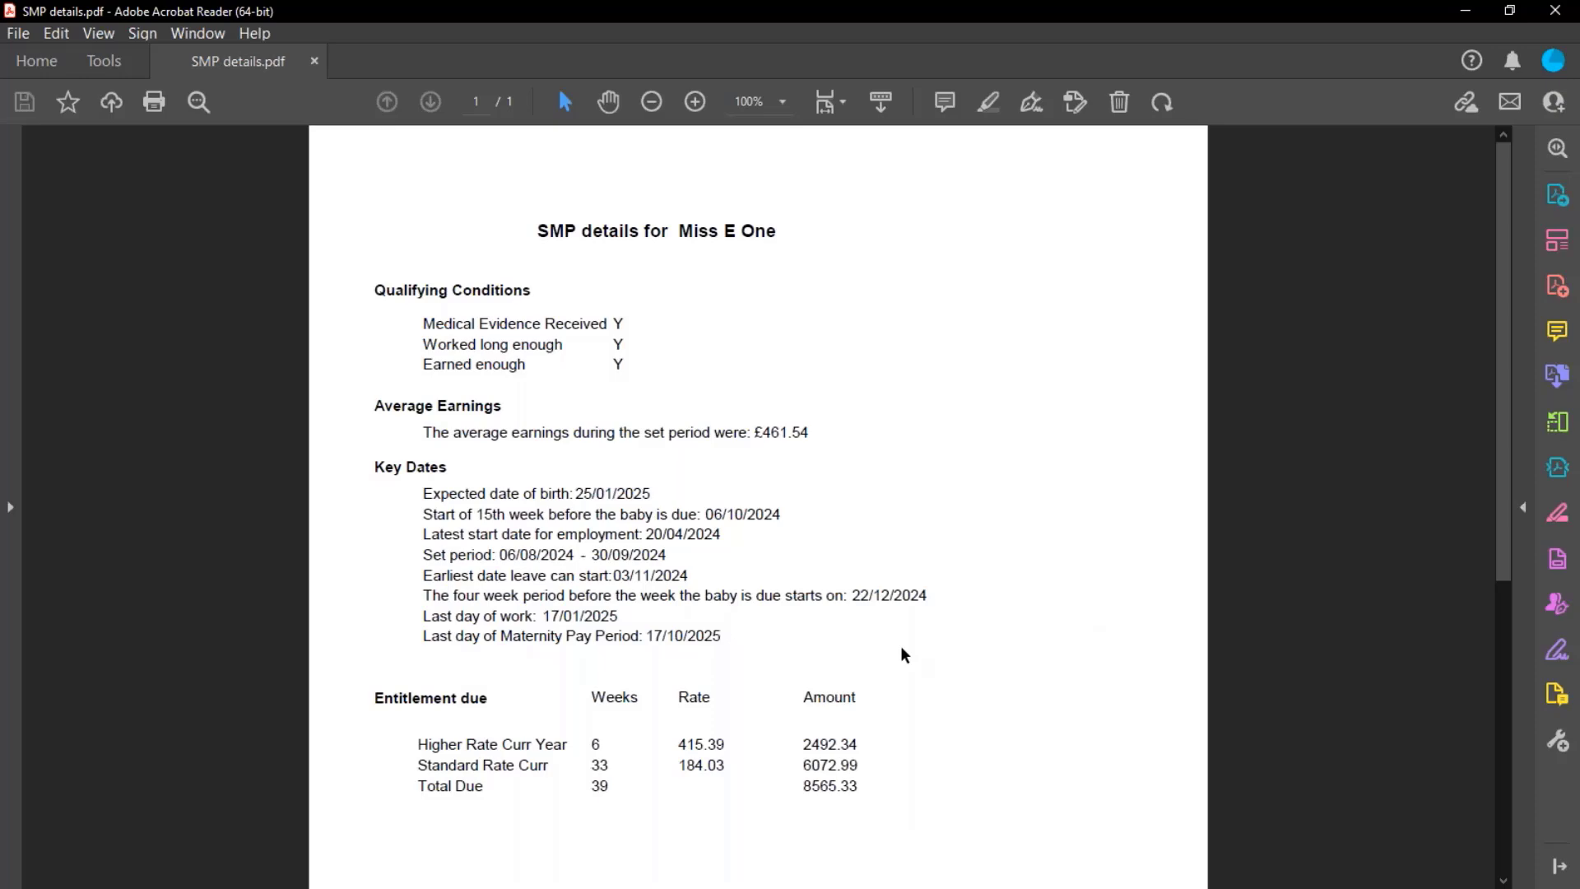
left_click(1466, 11)
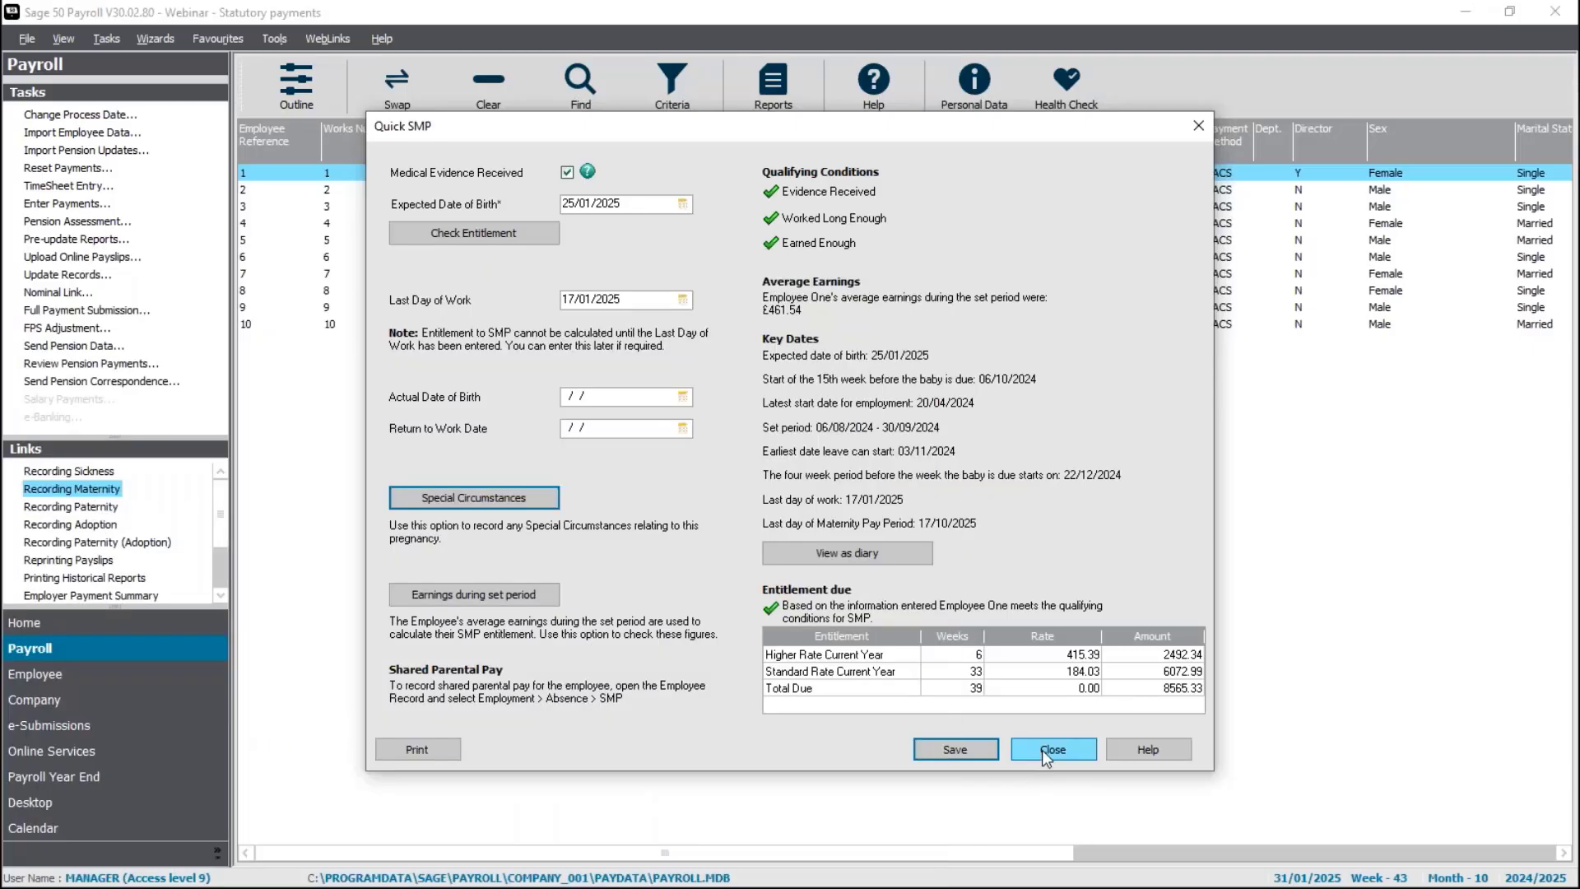
left_click(1042, 749)
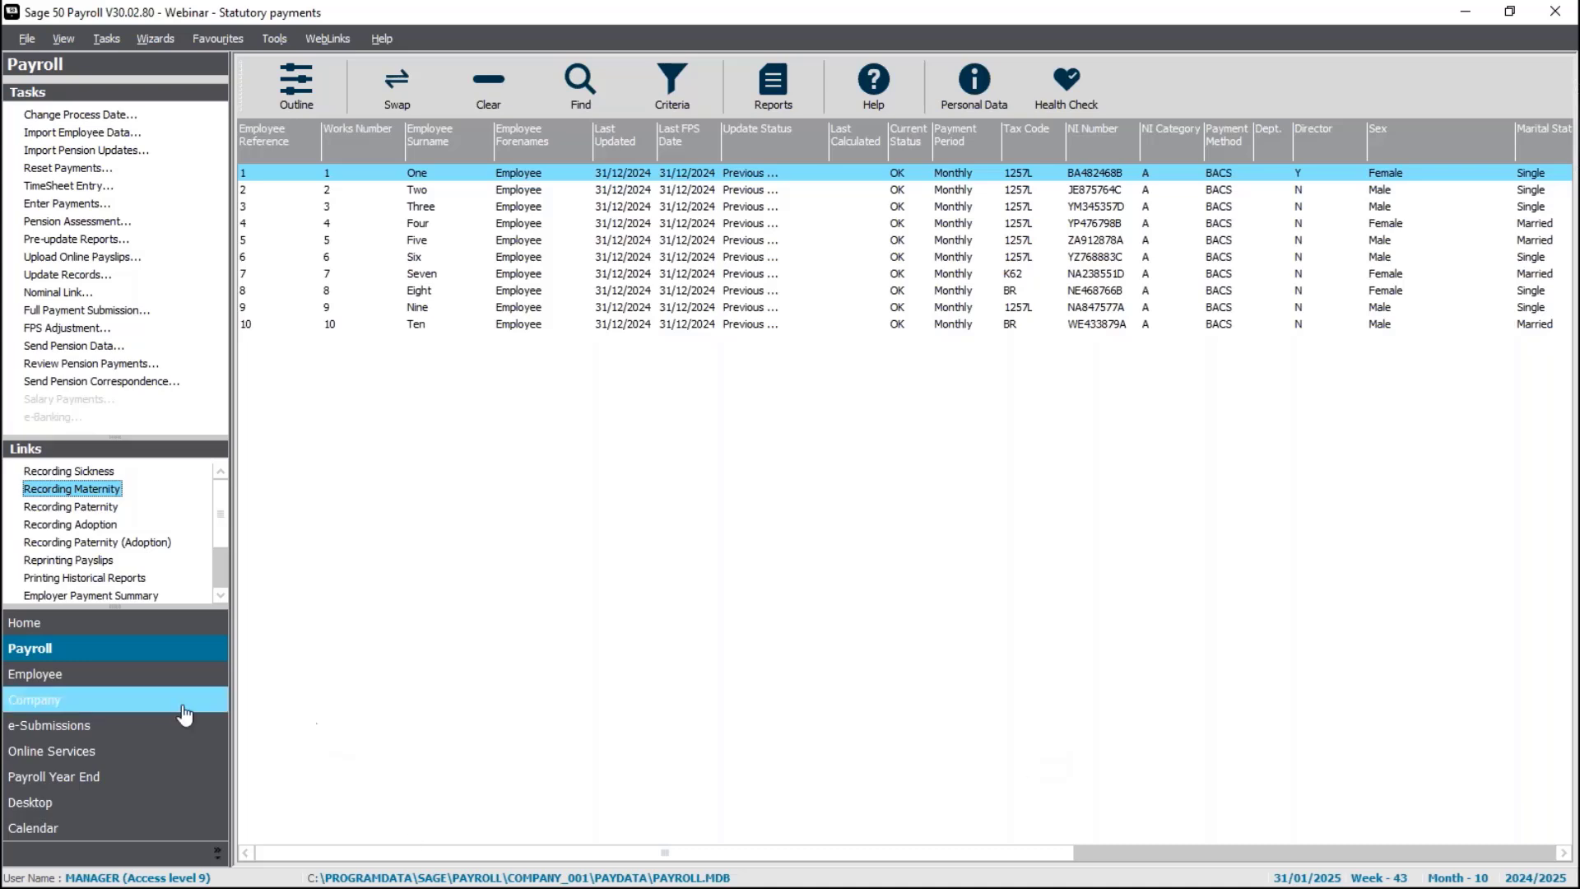
Examine the SMP dates, 8 weeks gross and entitlement in the absence section of the same employee's record.
left_click(146, 683)
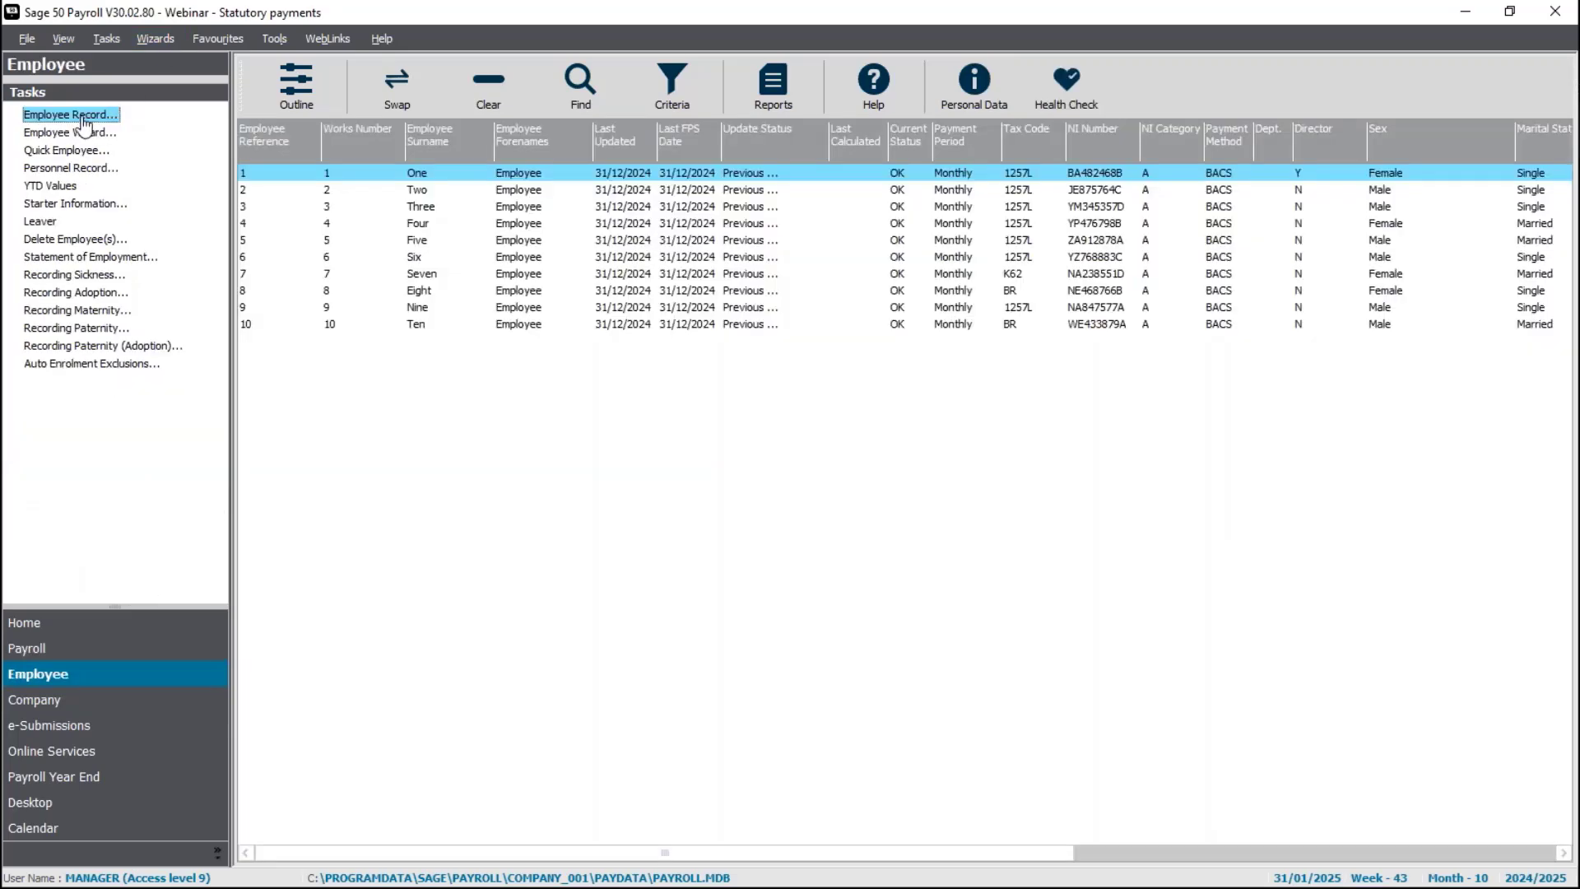
left_click(85, 119)
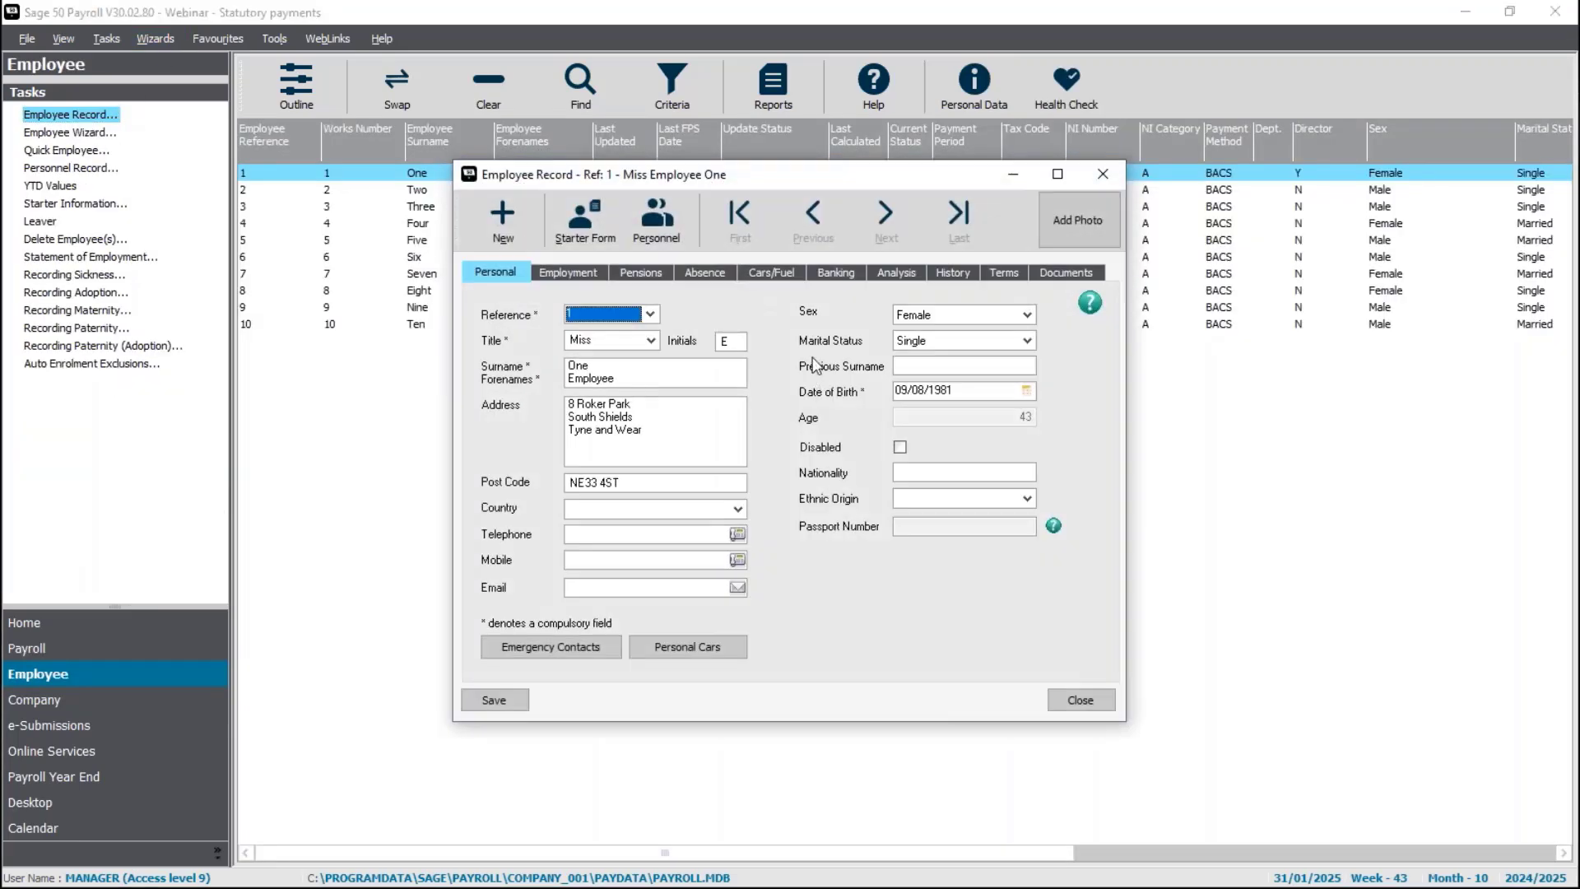
left_click(701, 276)
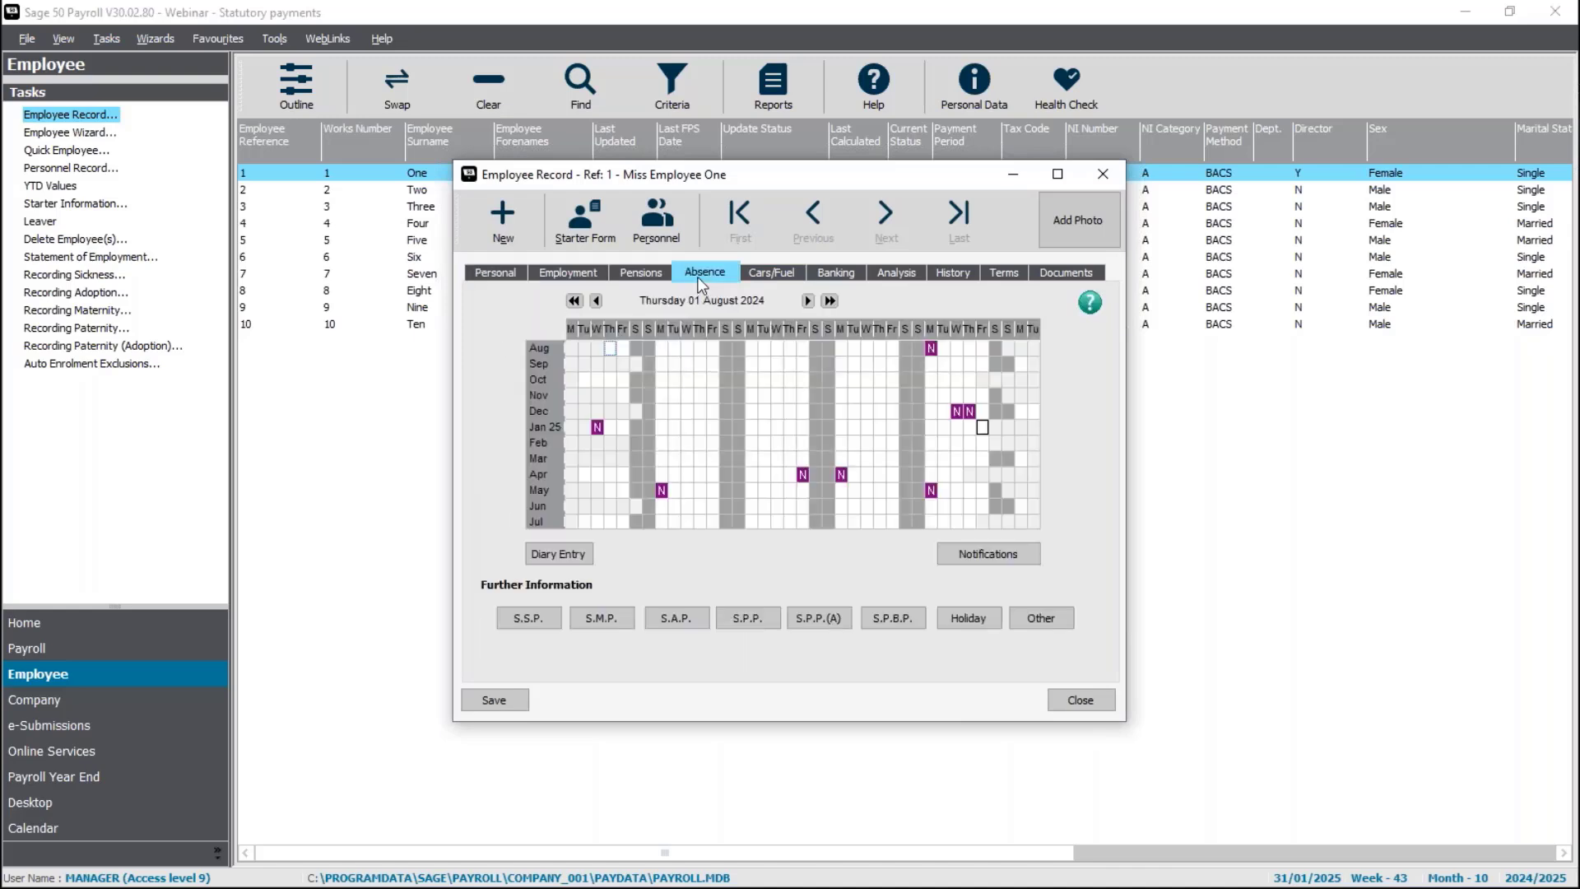
left_click(606, 623)
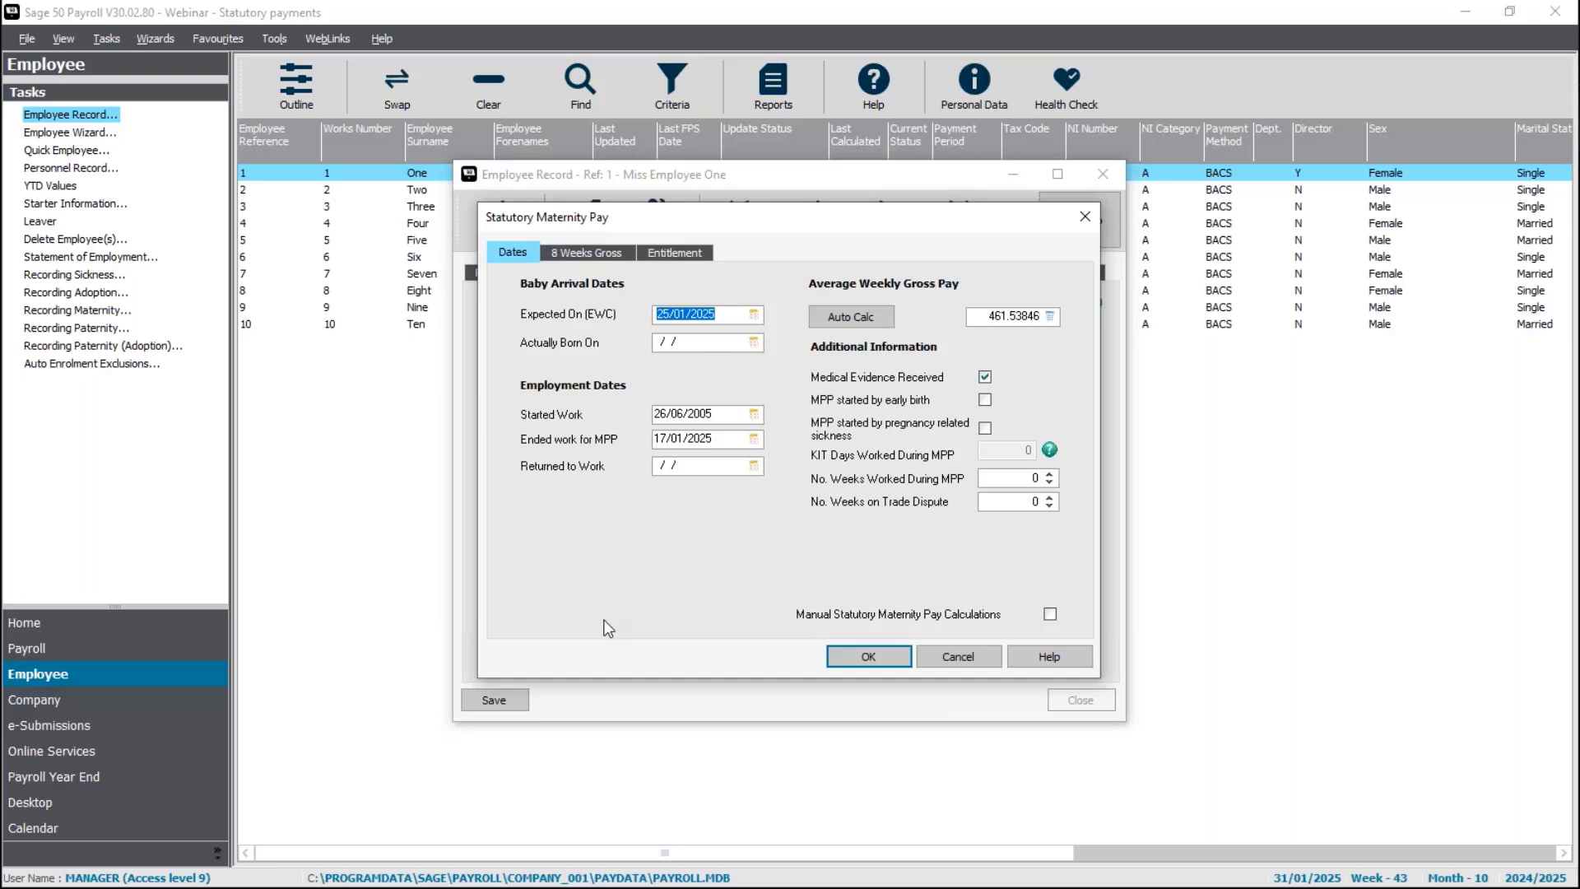
left_click(728, 316)
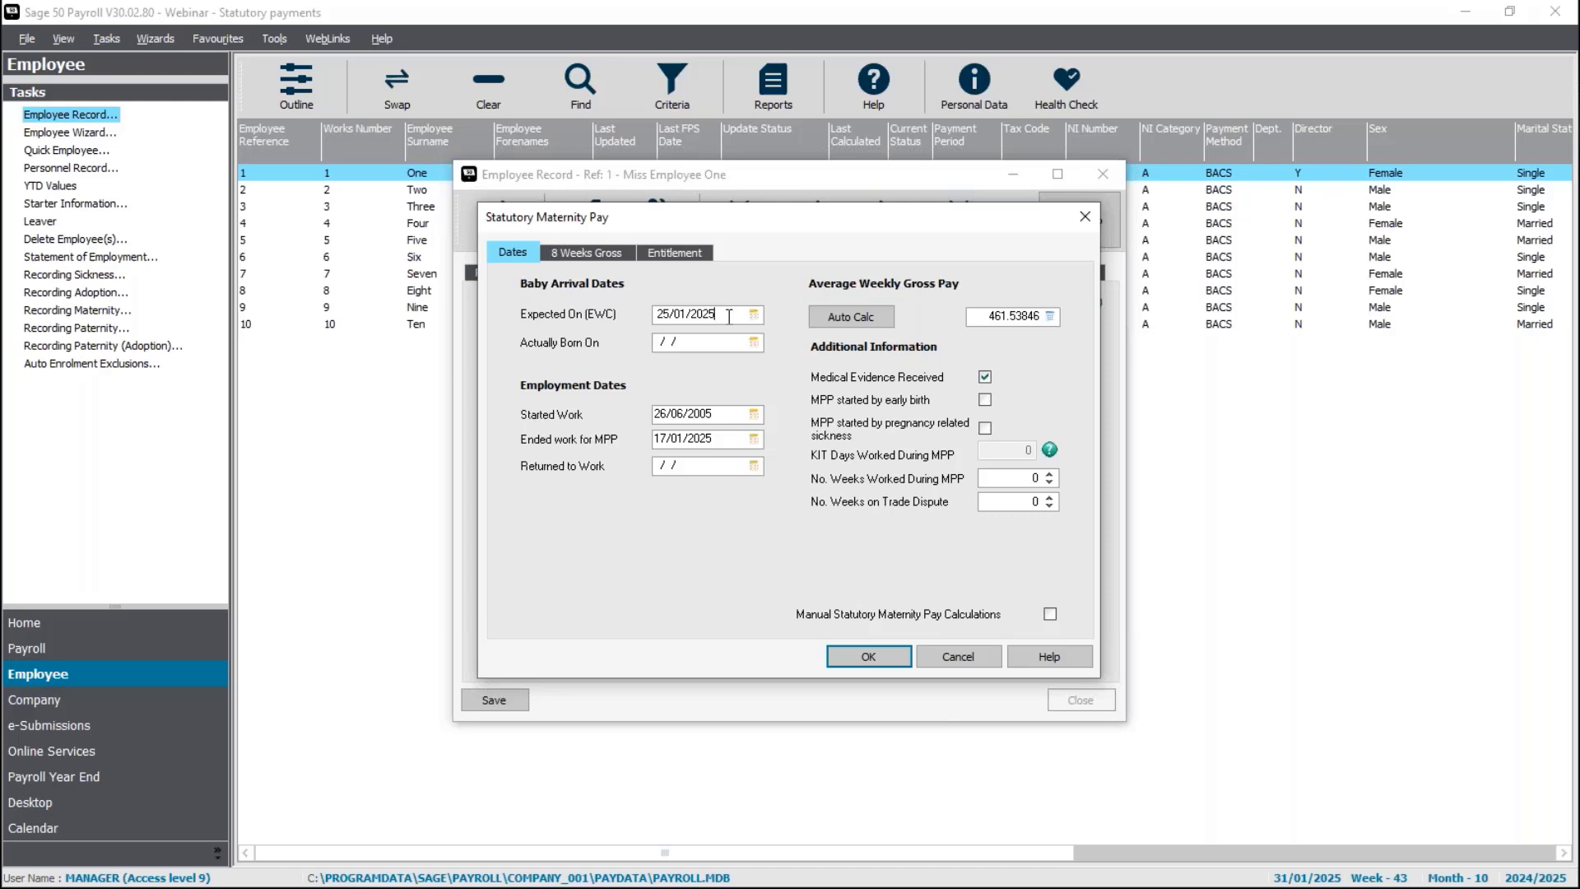
left_click(724, 440)
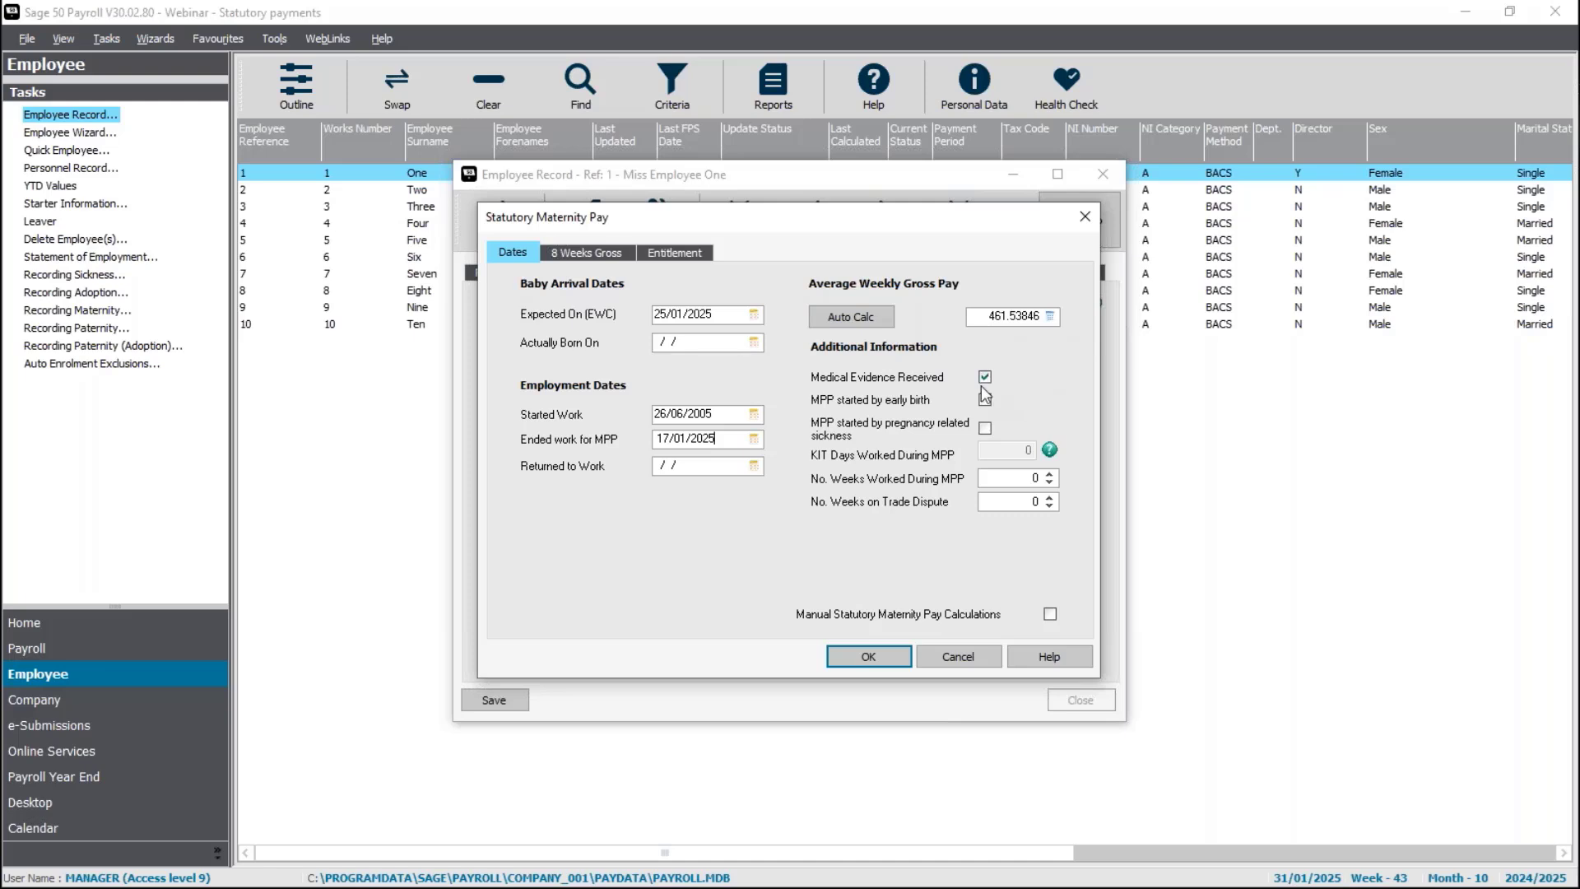
left_click(596, 254)
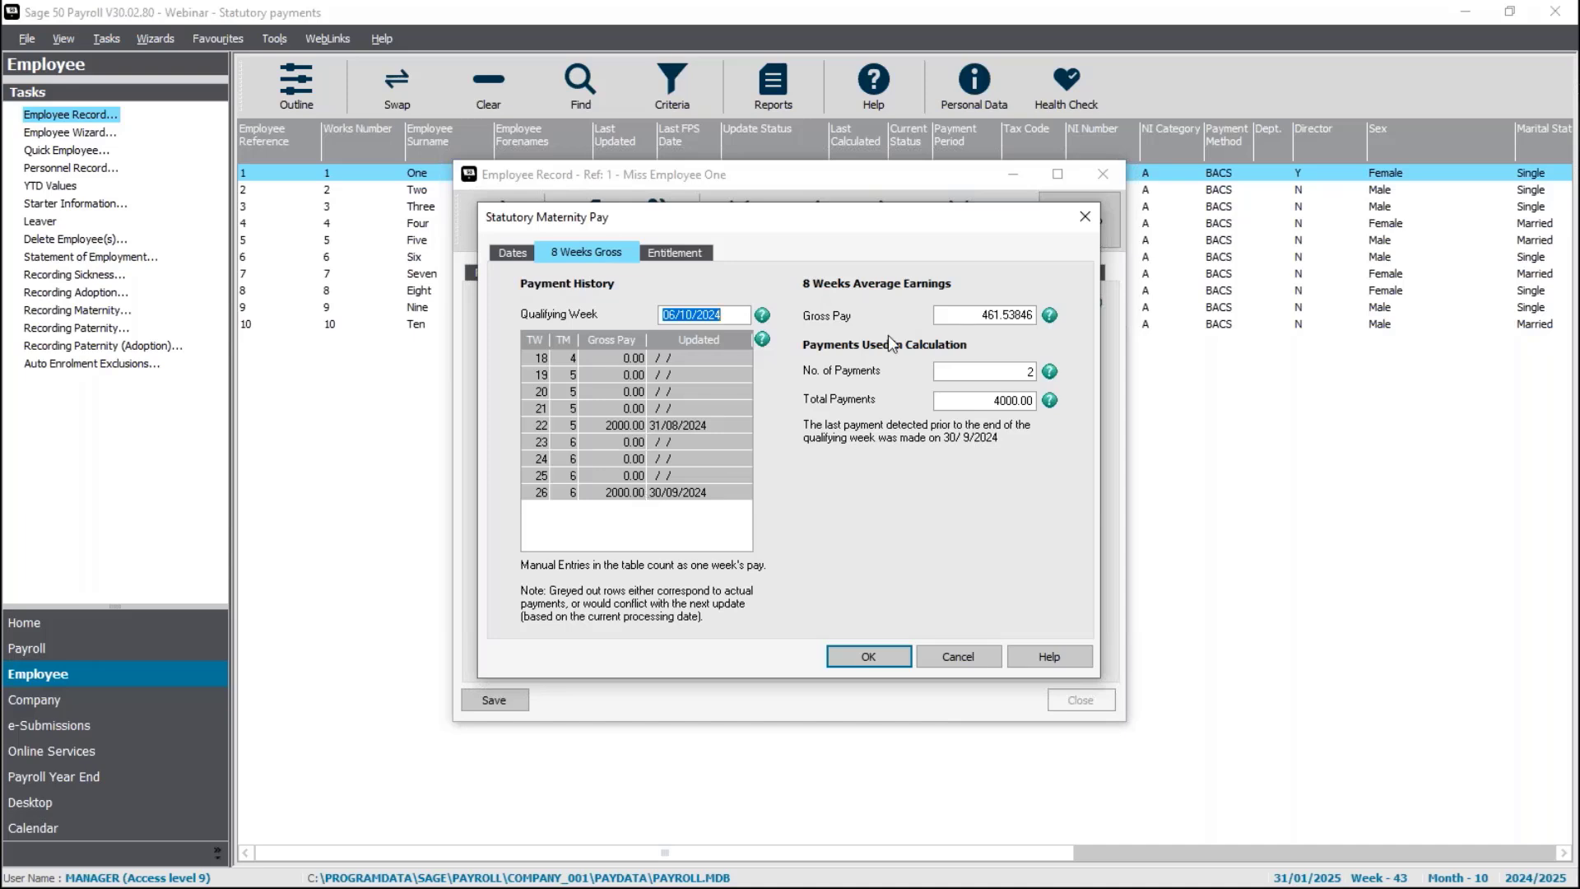
left_click(676, 252)
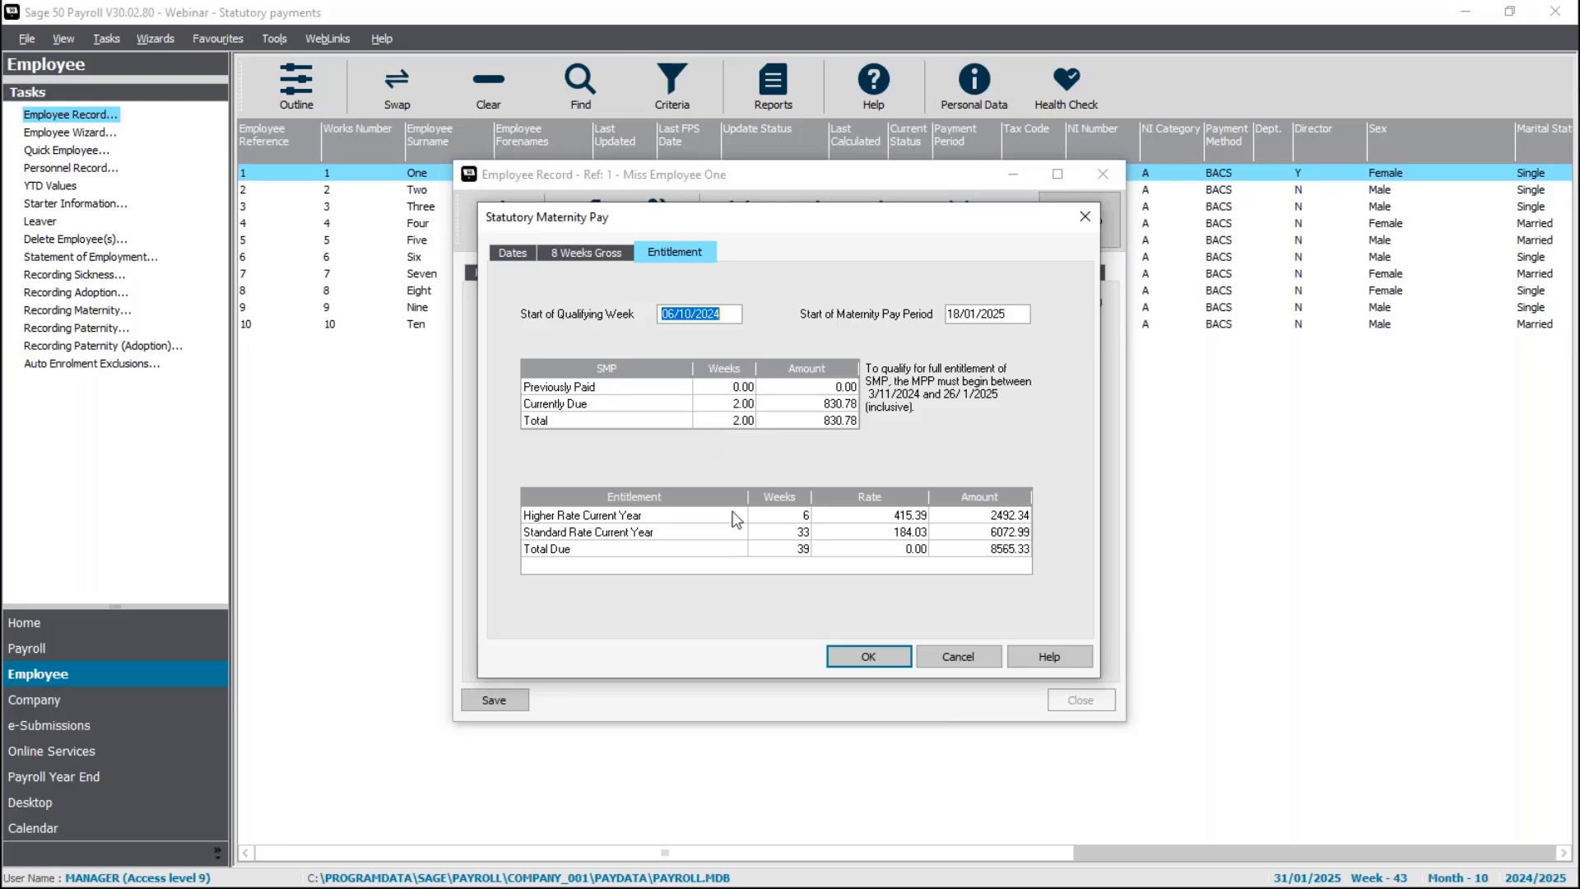
Accept the statutory maternity pay details, acknowledge the declaration reminder, and save and close the employee record.
left_click(871, 656)
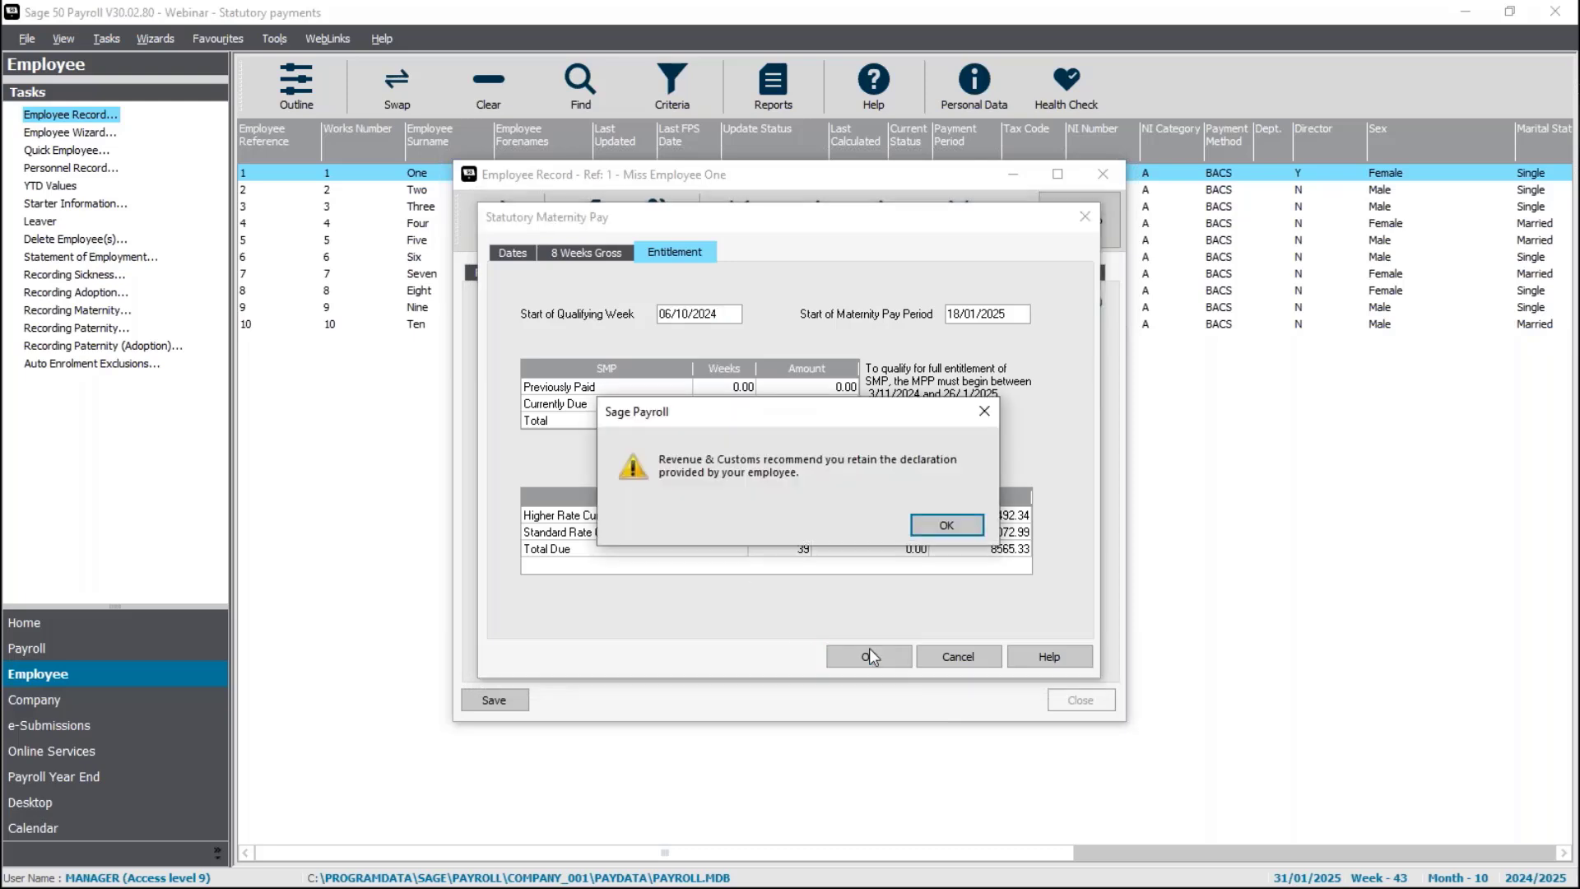
left_click(948, 527)
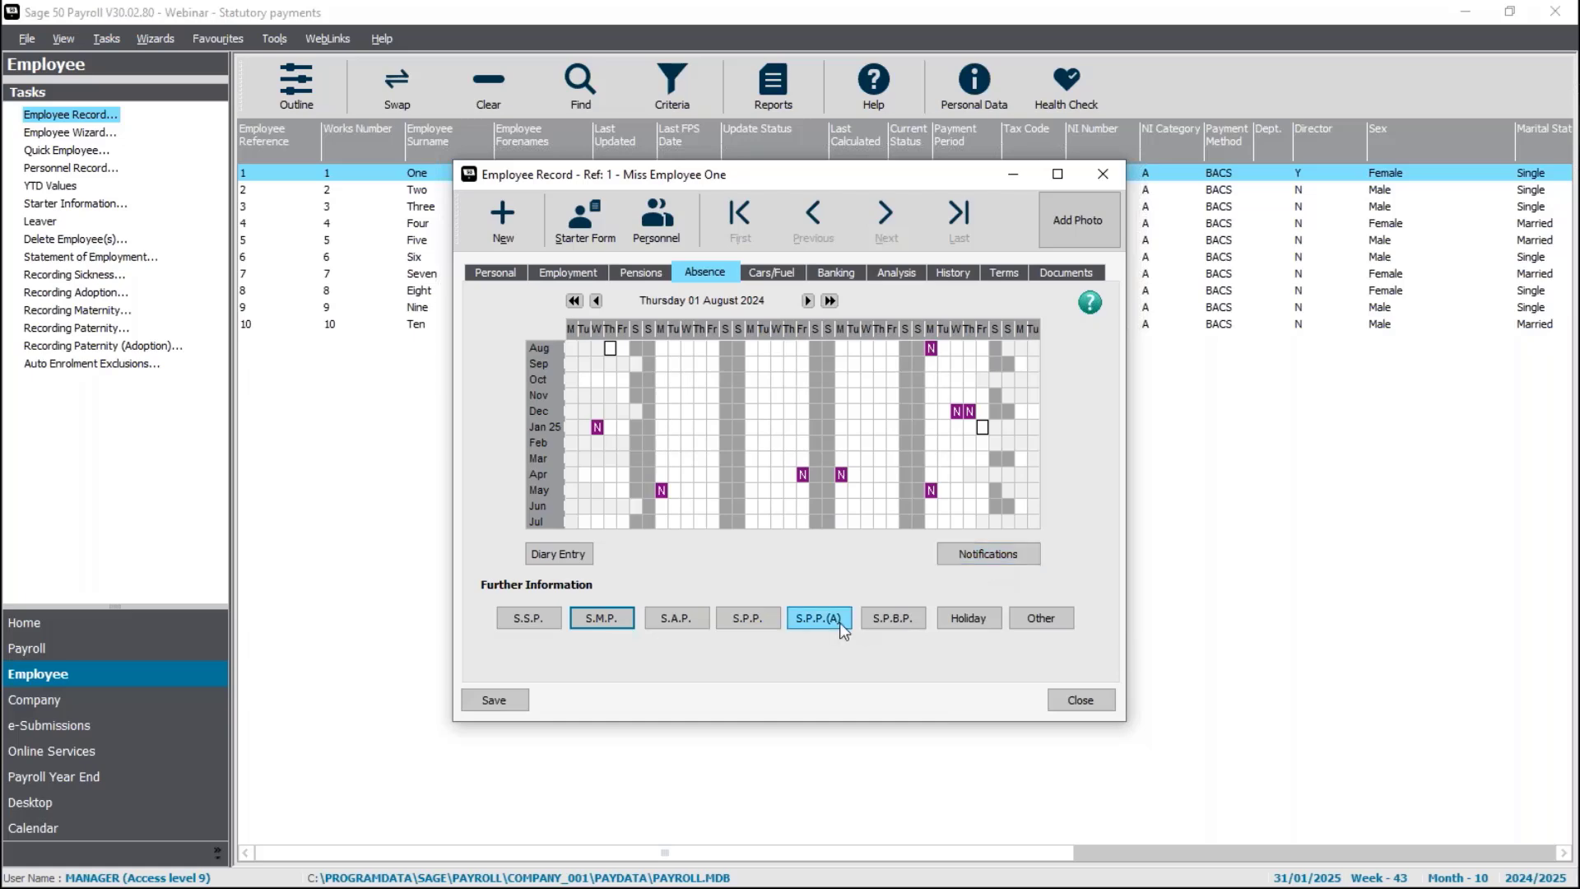
left_click(515, 701)
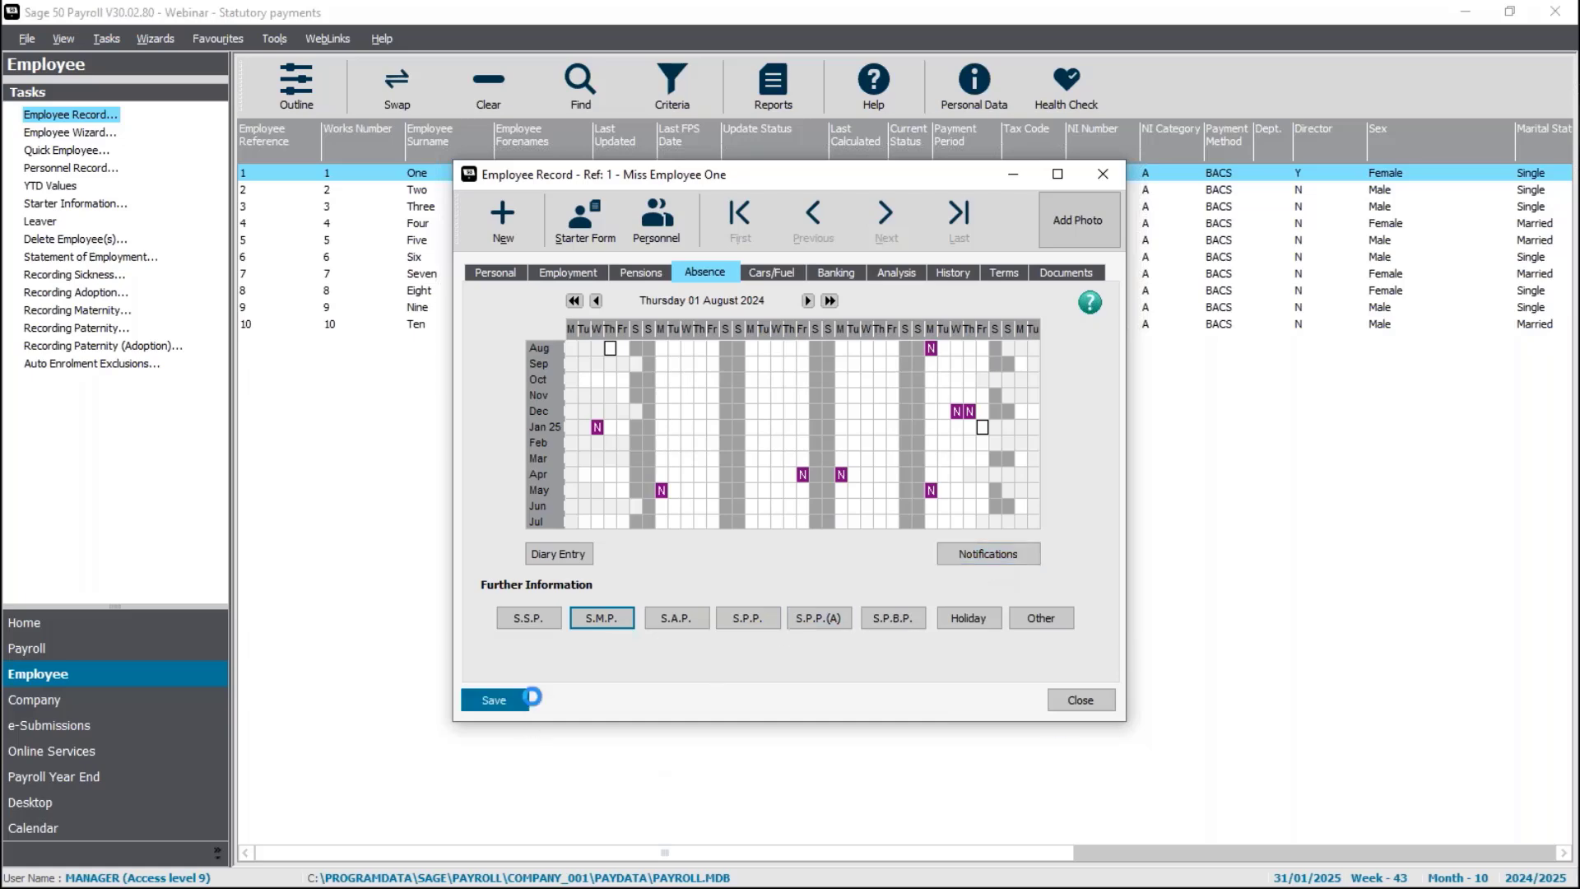
left_click(1078, 702)
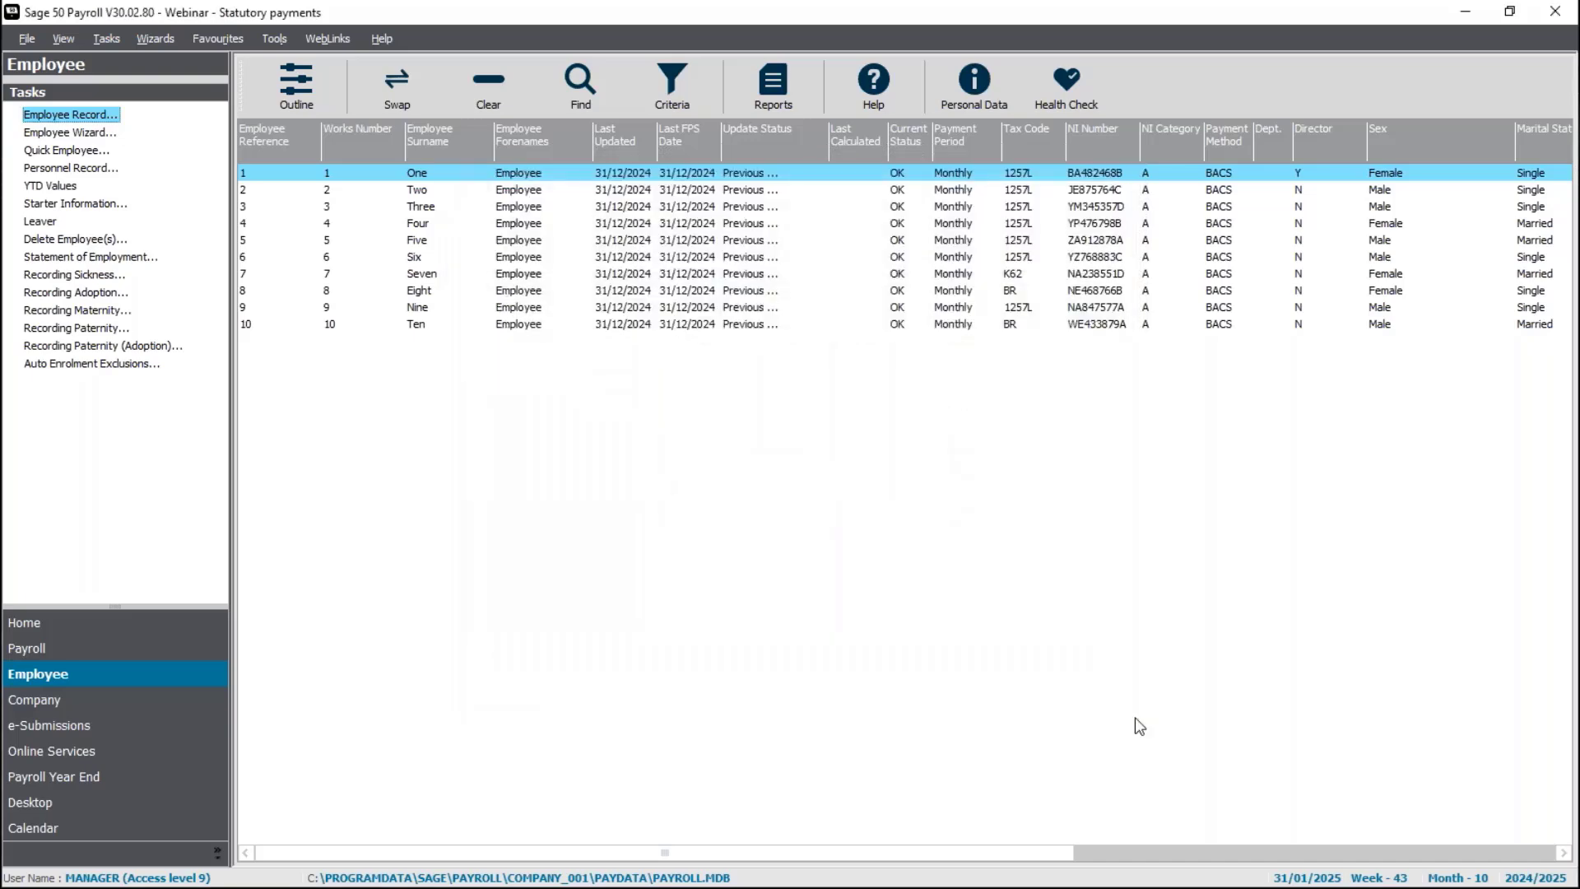
Confirm 31/01/2025 as the process date and open payment entry for the first employee, skipping the legislation update check.
left_click(115, 650)
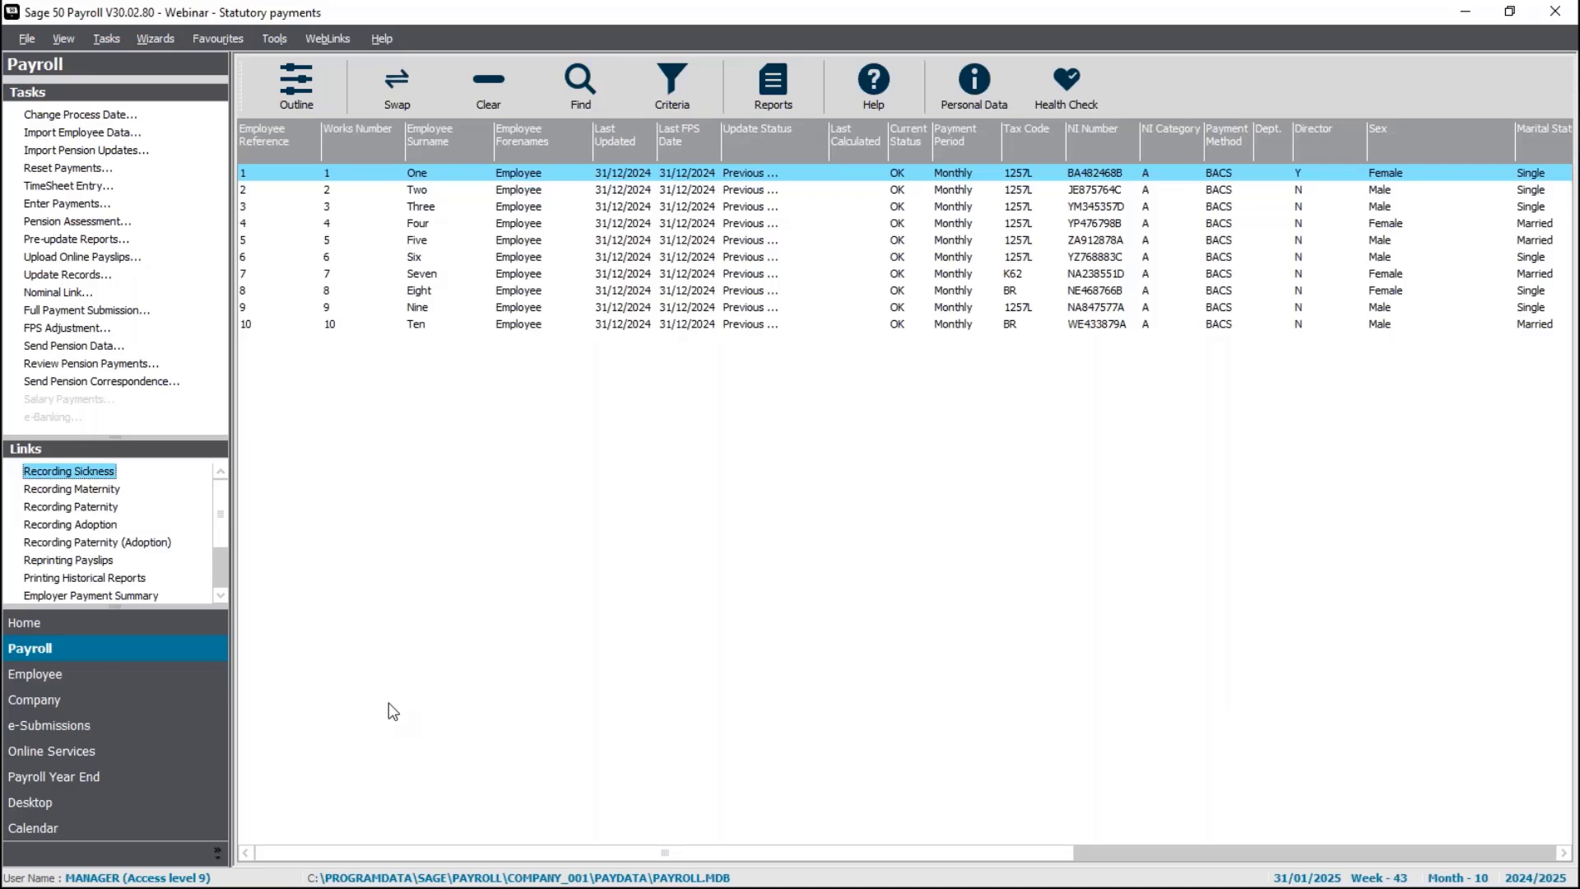
left_click(105, 118)
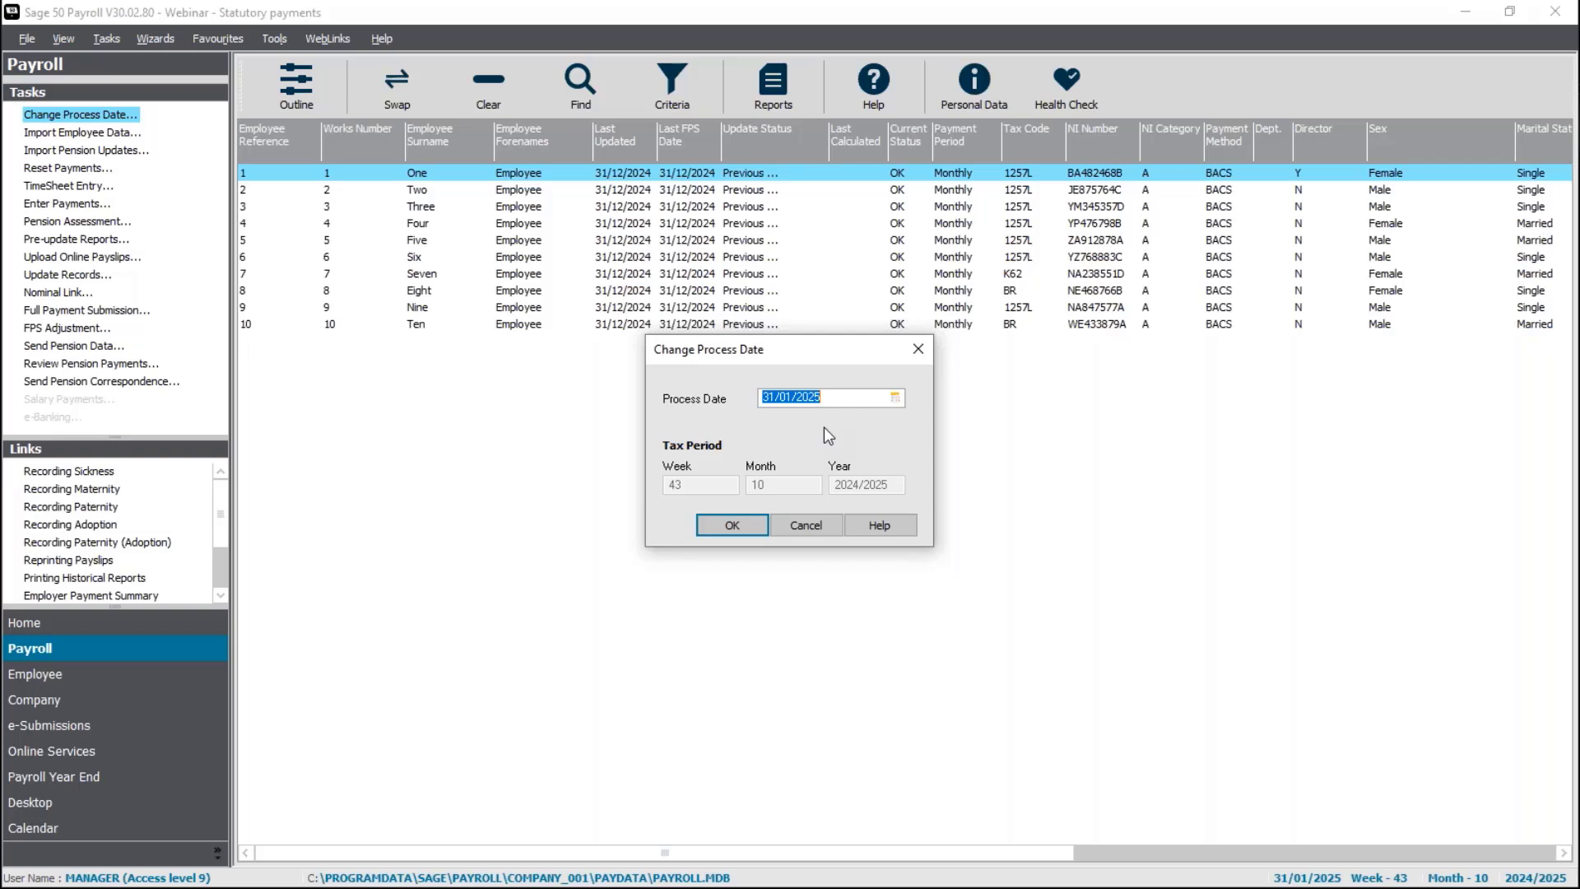
left_click(737, 528)
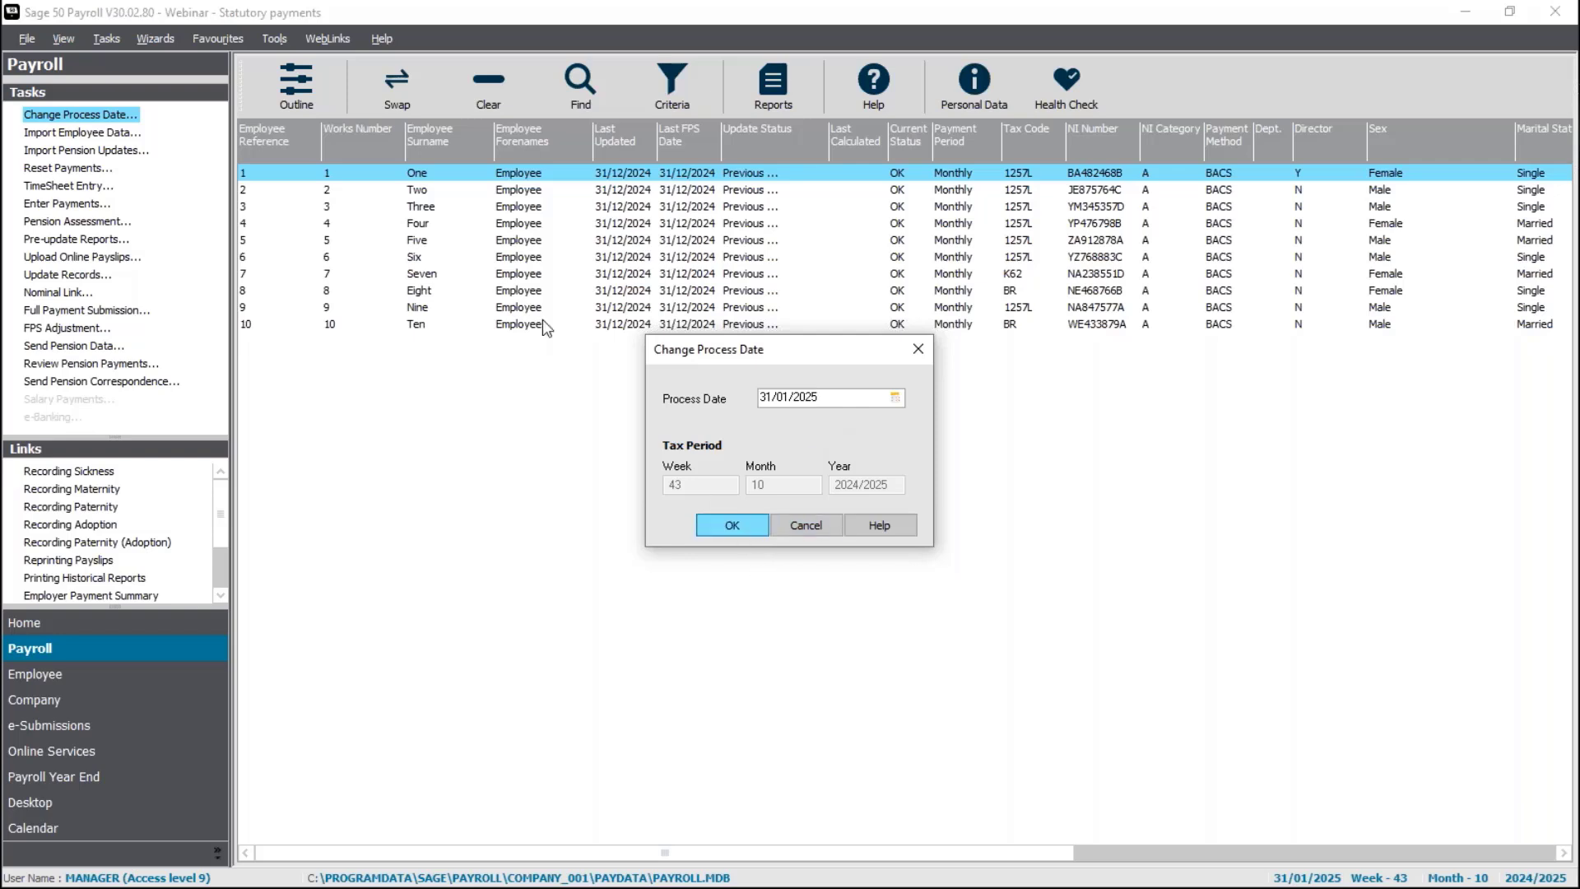
left_click(78, 206)
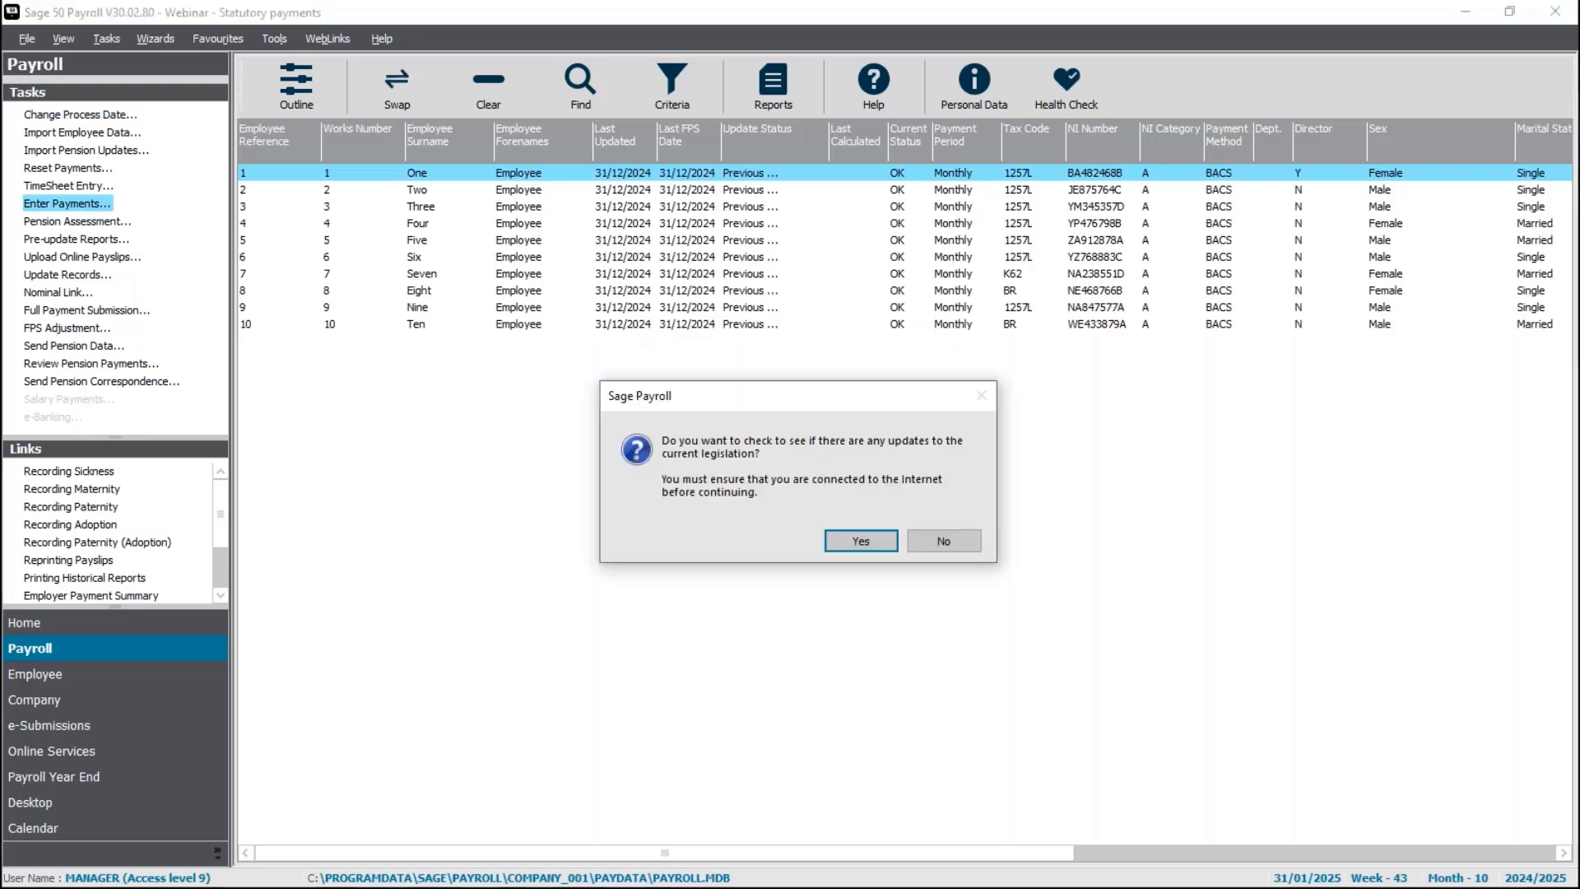
left_click(955, 545)
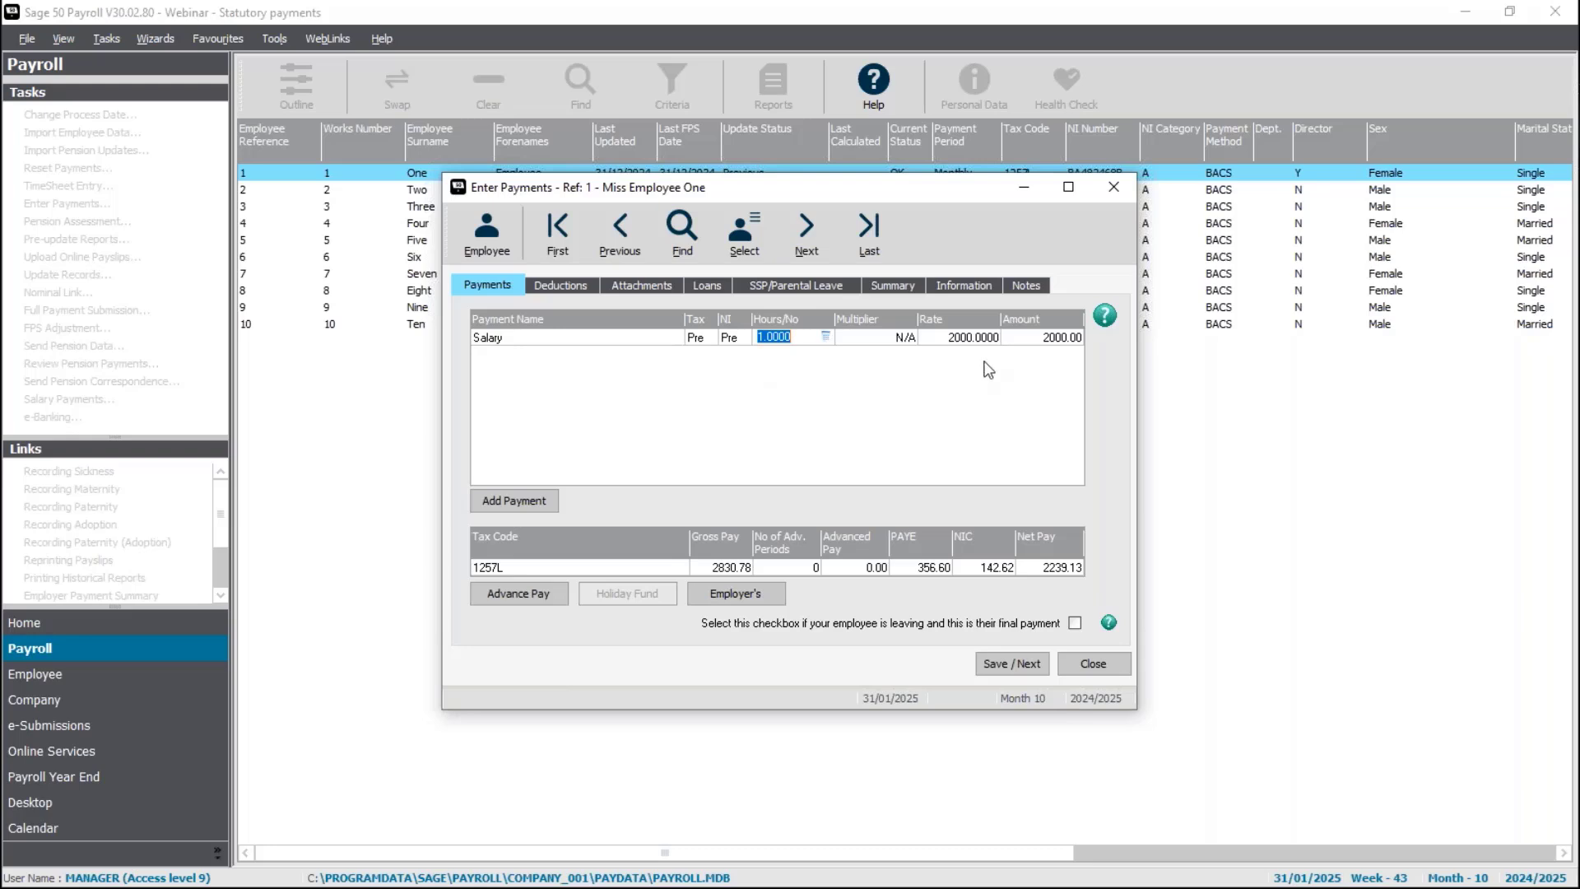
Examine the statutory maternity pay entitlement behind the amount in the employee's payment summary.
left_click(894, 288)
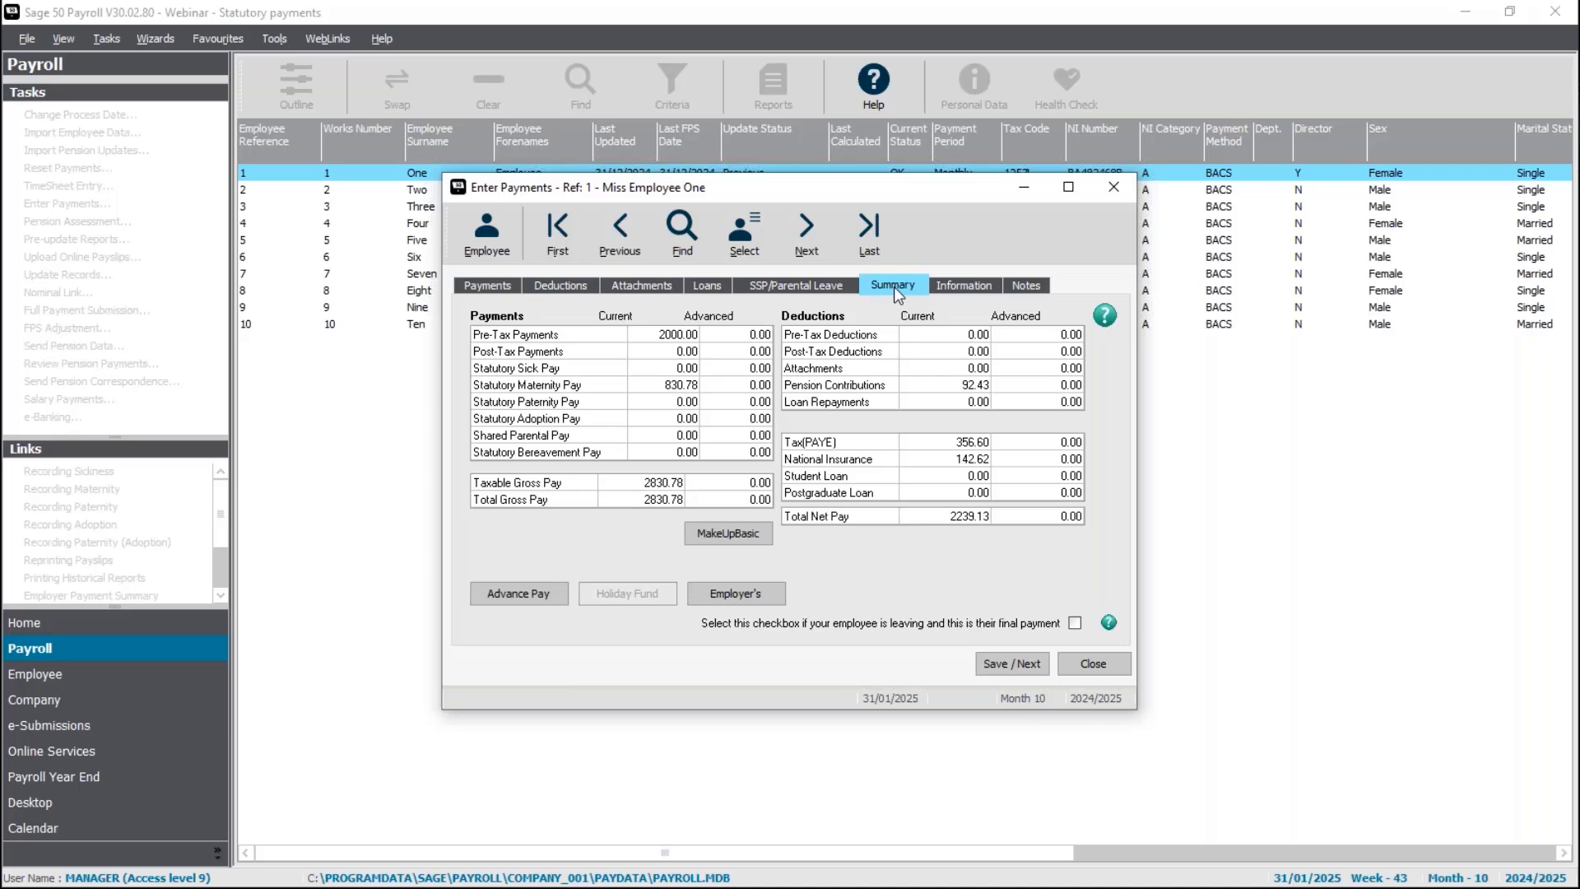
left_click(652, 385)
left_click(691, 385)
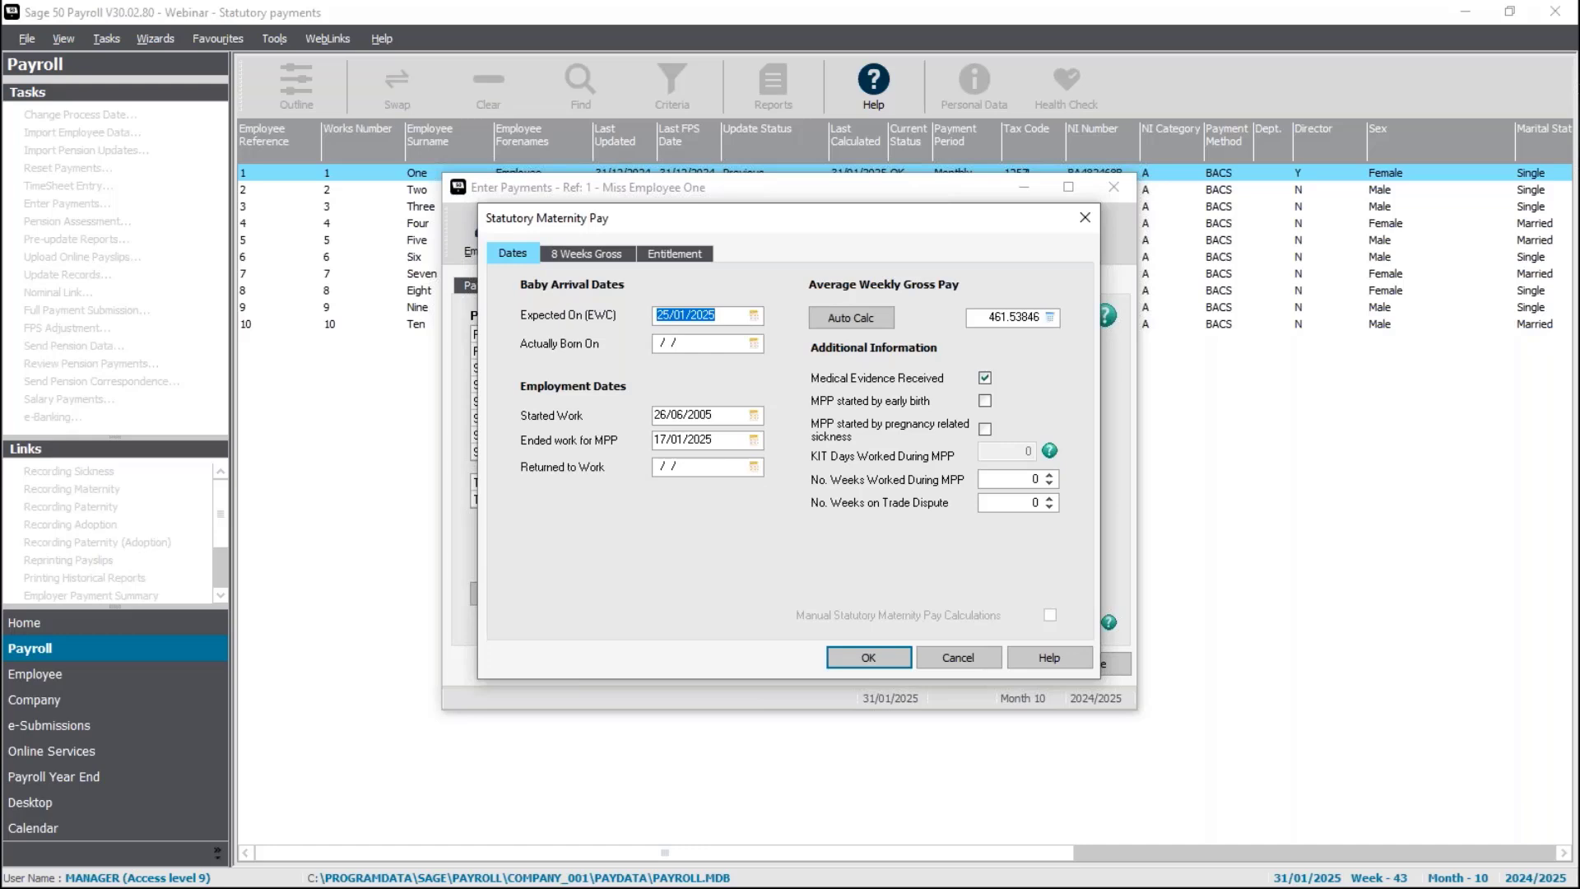
left_click(686, 253)
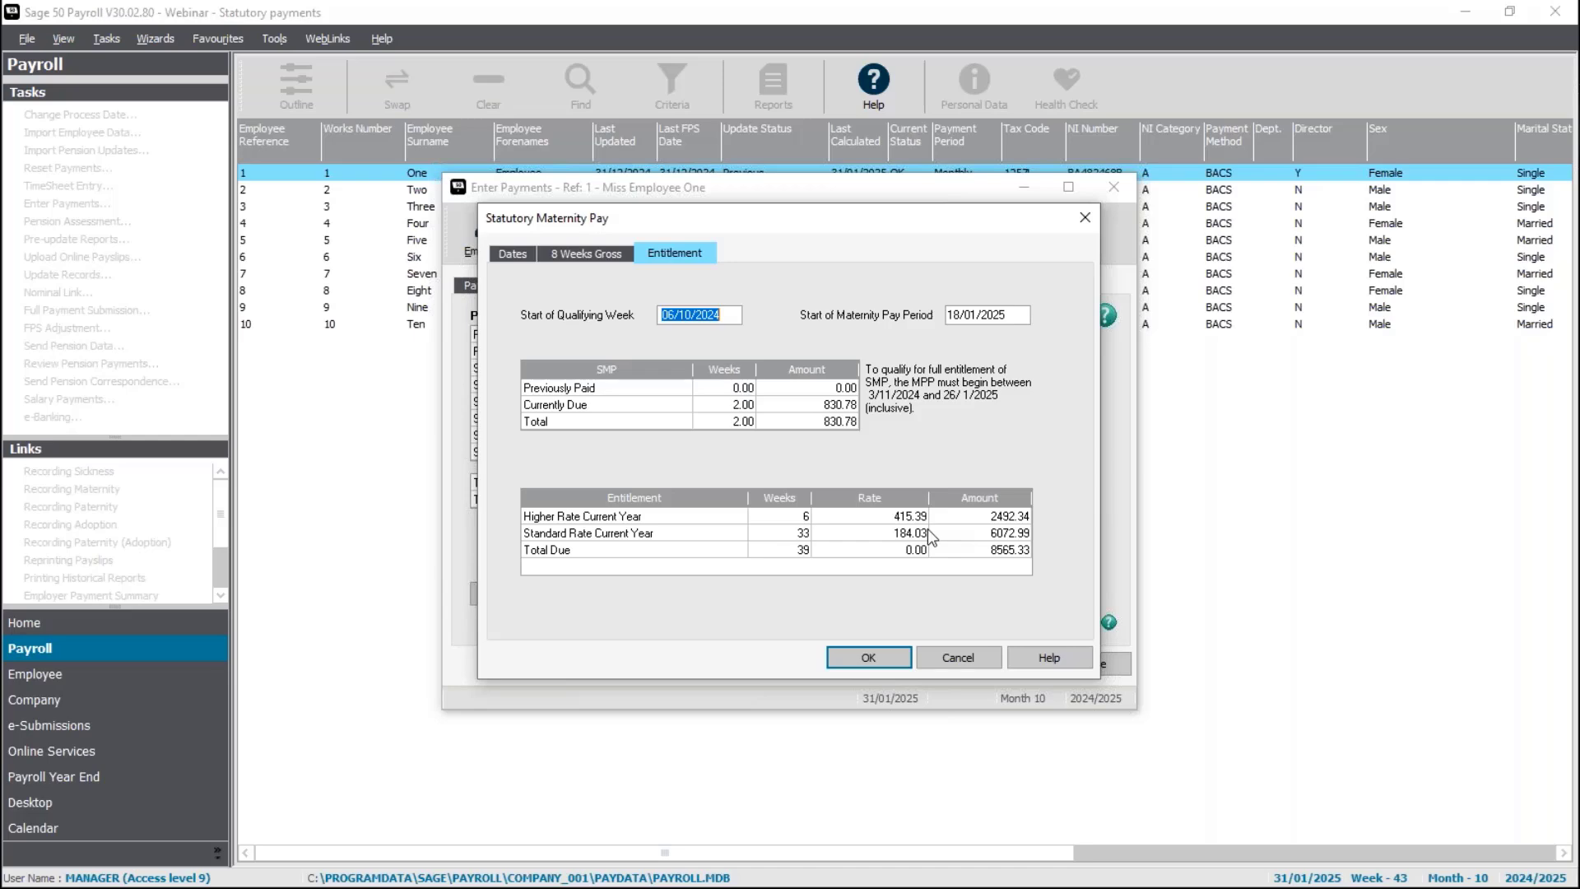
Accept the statutory maternity pay details, close the employee's payment entry, and switch to the presentation on recording maternity.
left_click(869, 657)
left_click(975, 526)
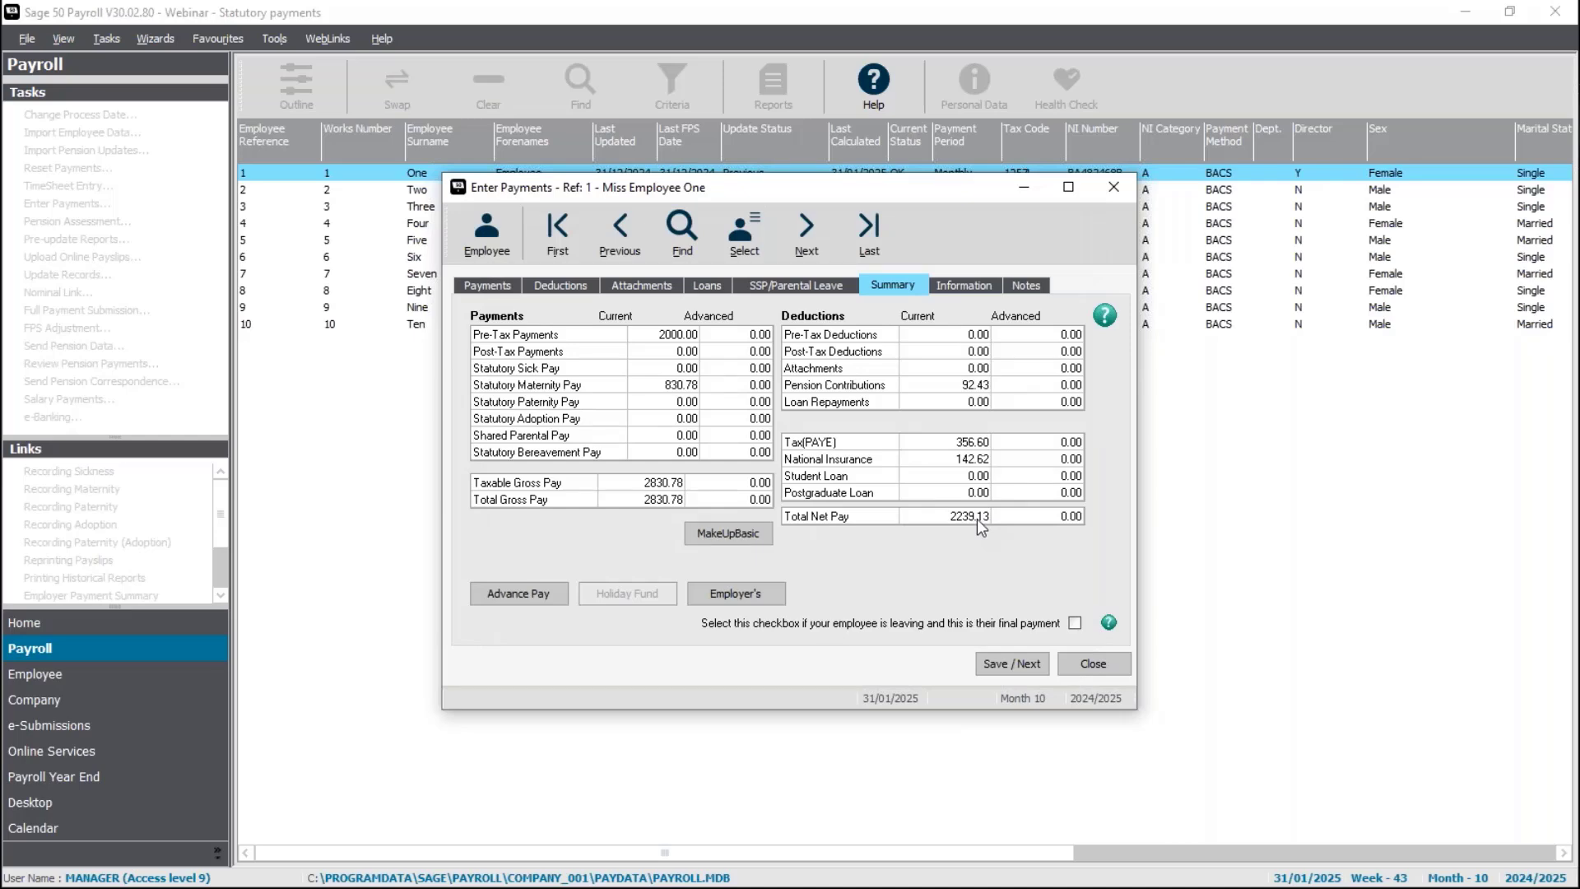
left_click(1103, 662)
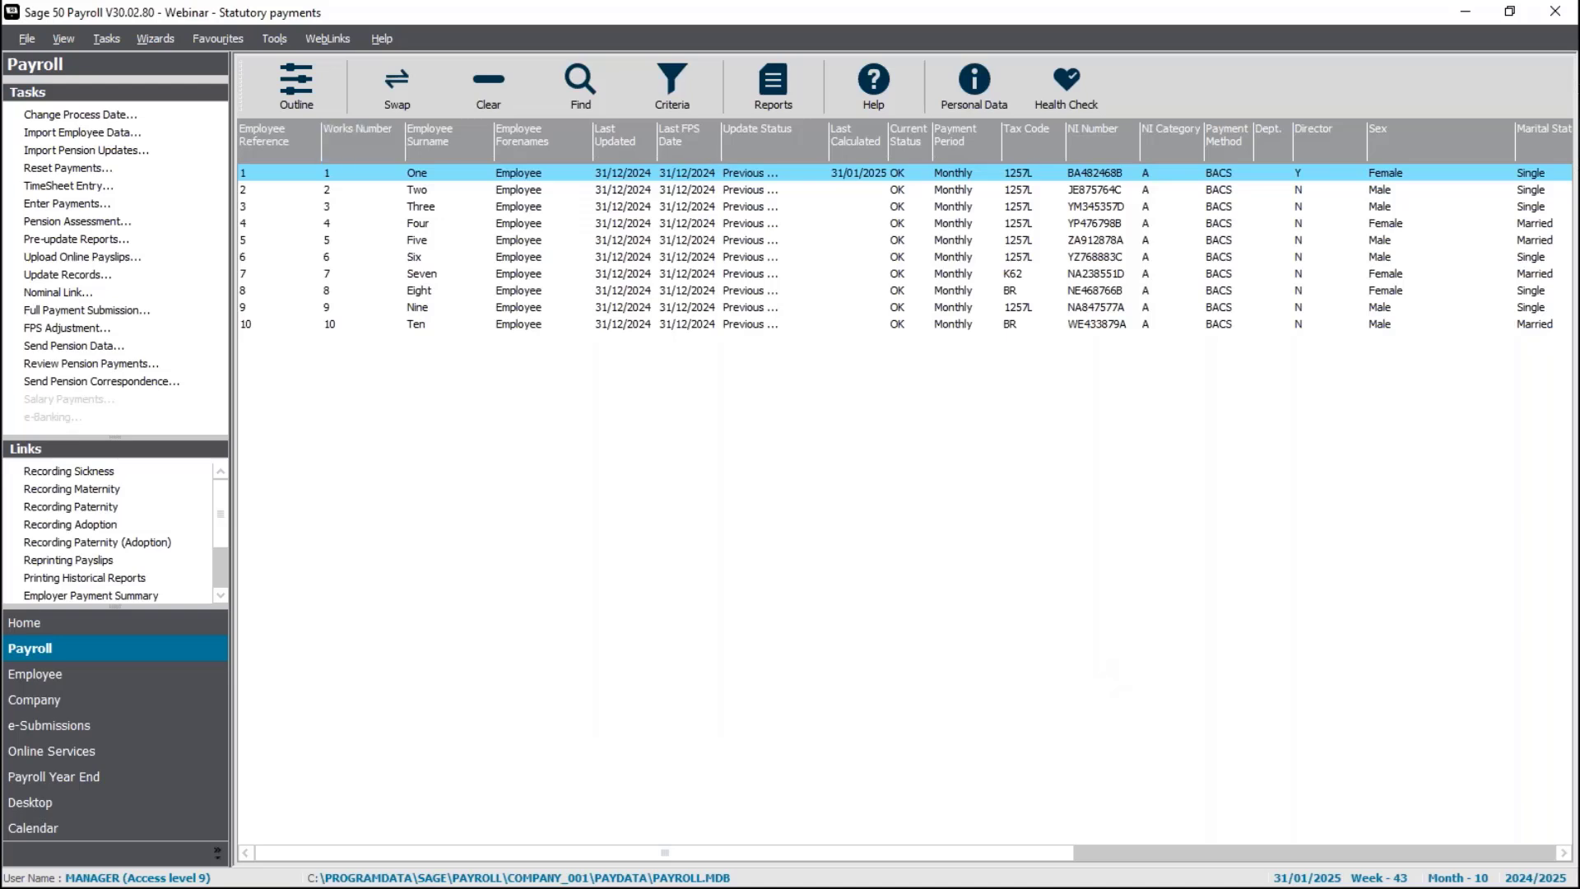
key("alt+Tab")
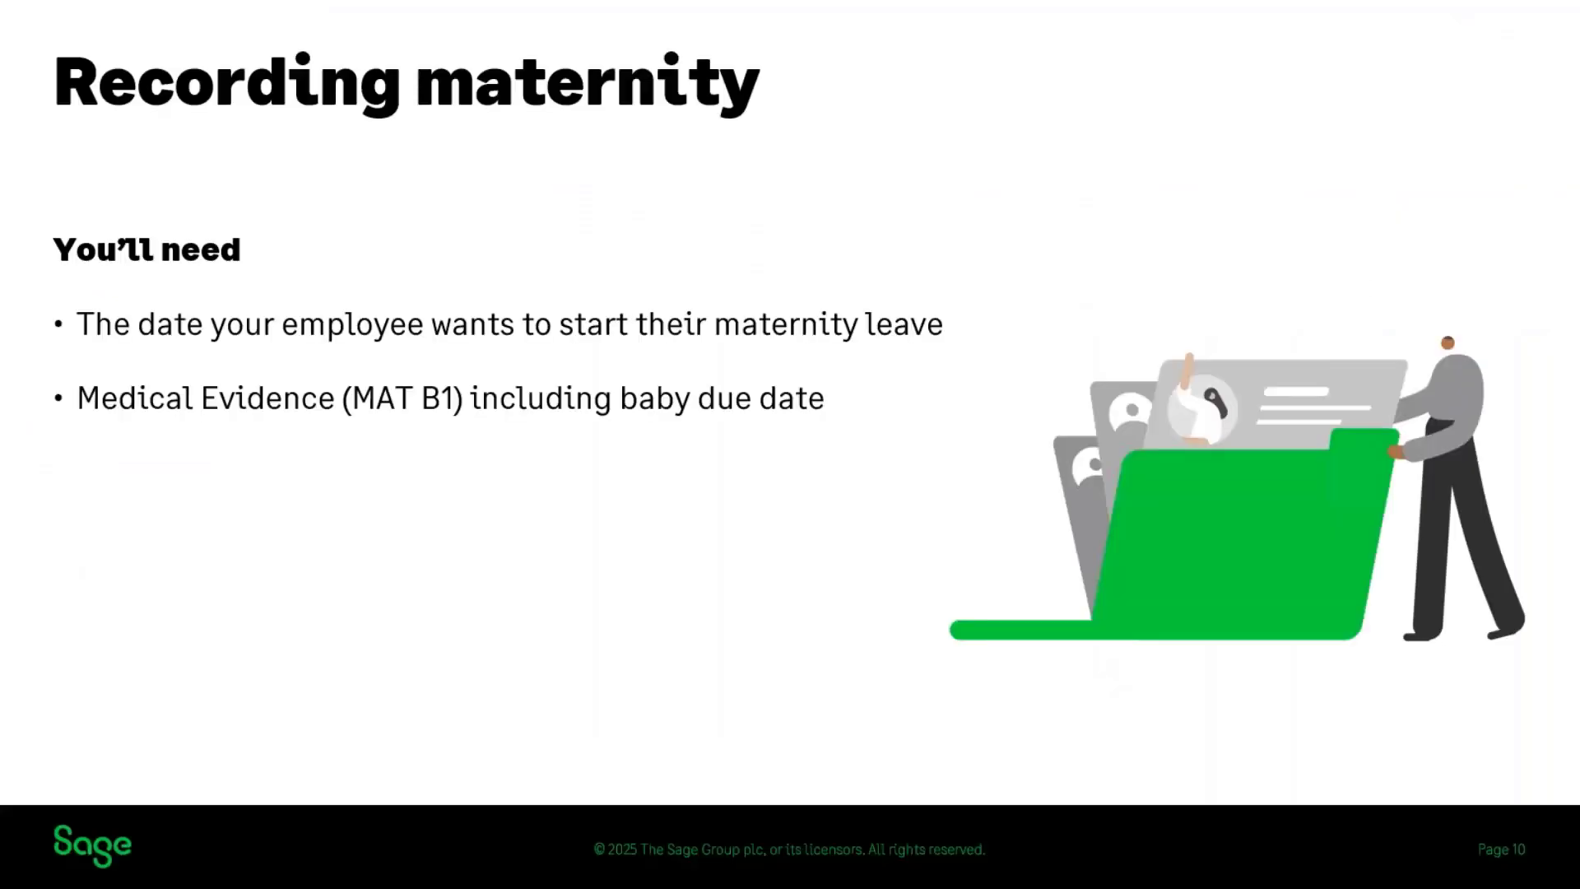
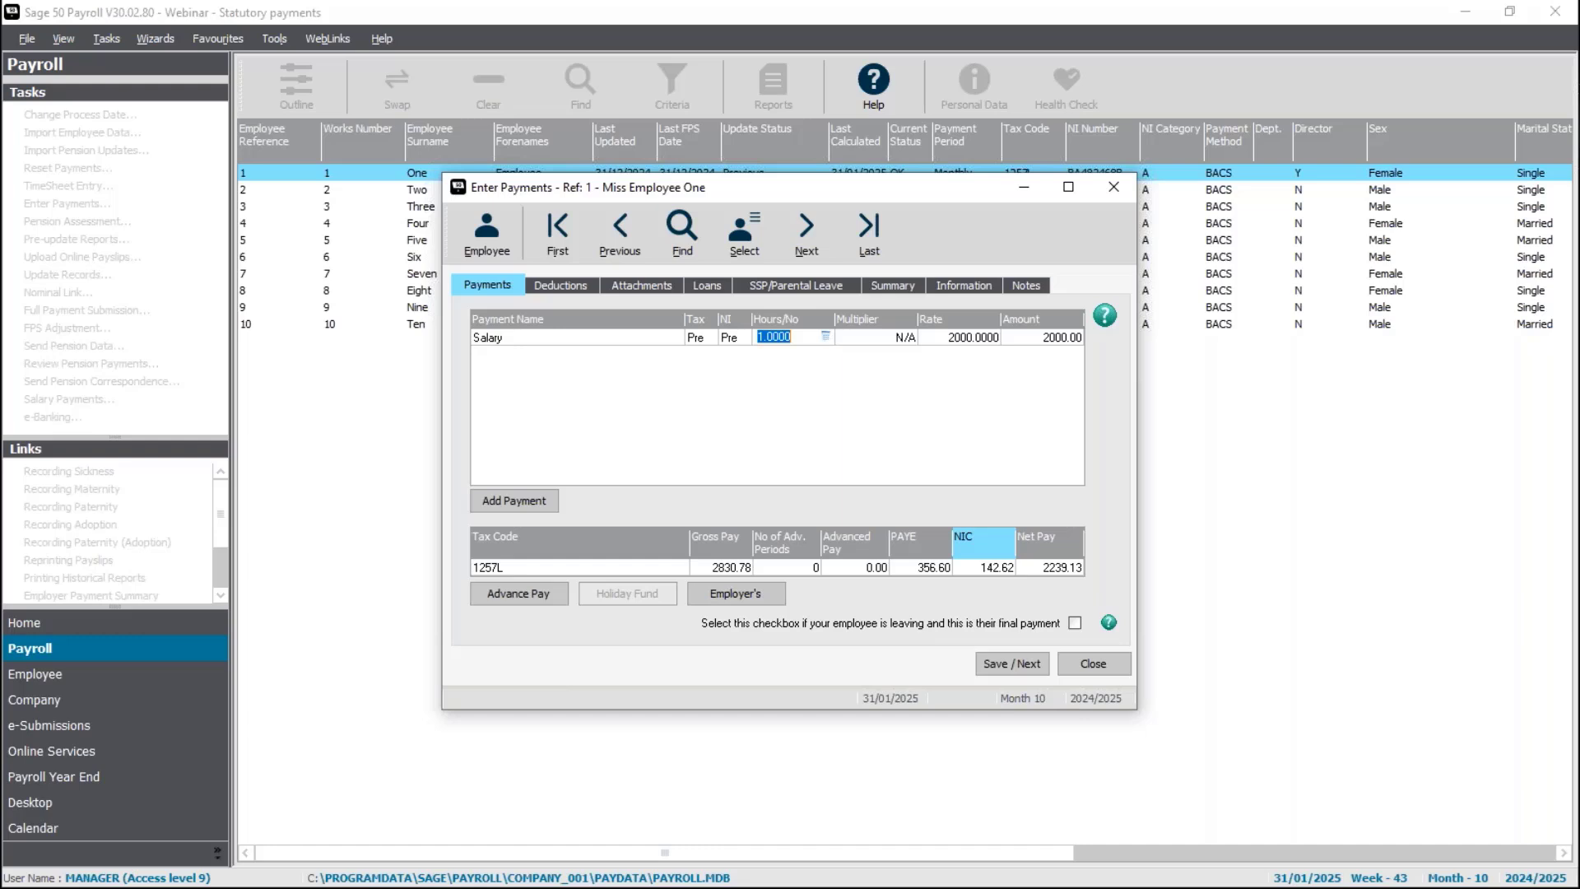
Make the employee's statutory maternity pay up to basic, agreeing to reduce the hours value of the Salary payment.
left_click(959, 339)
left_click(803, 338)
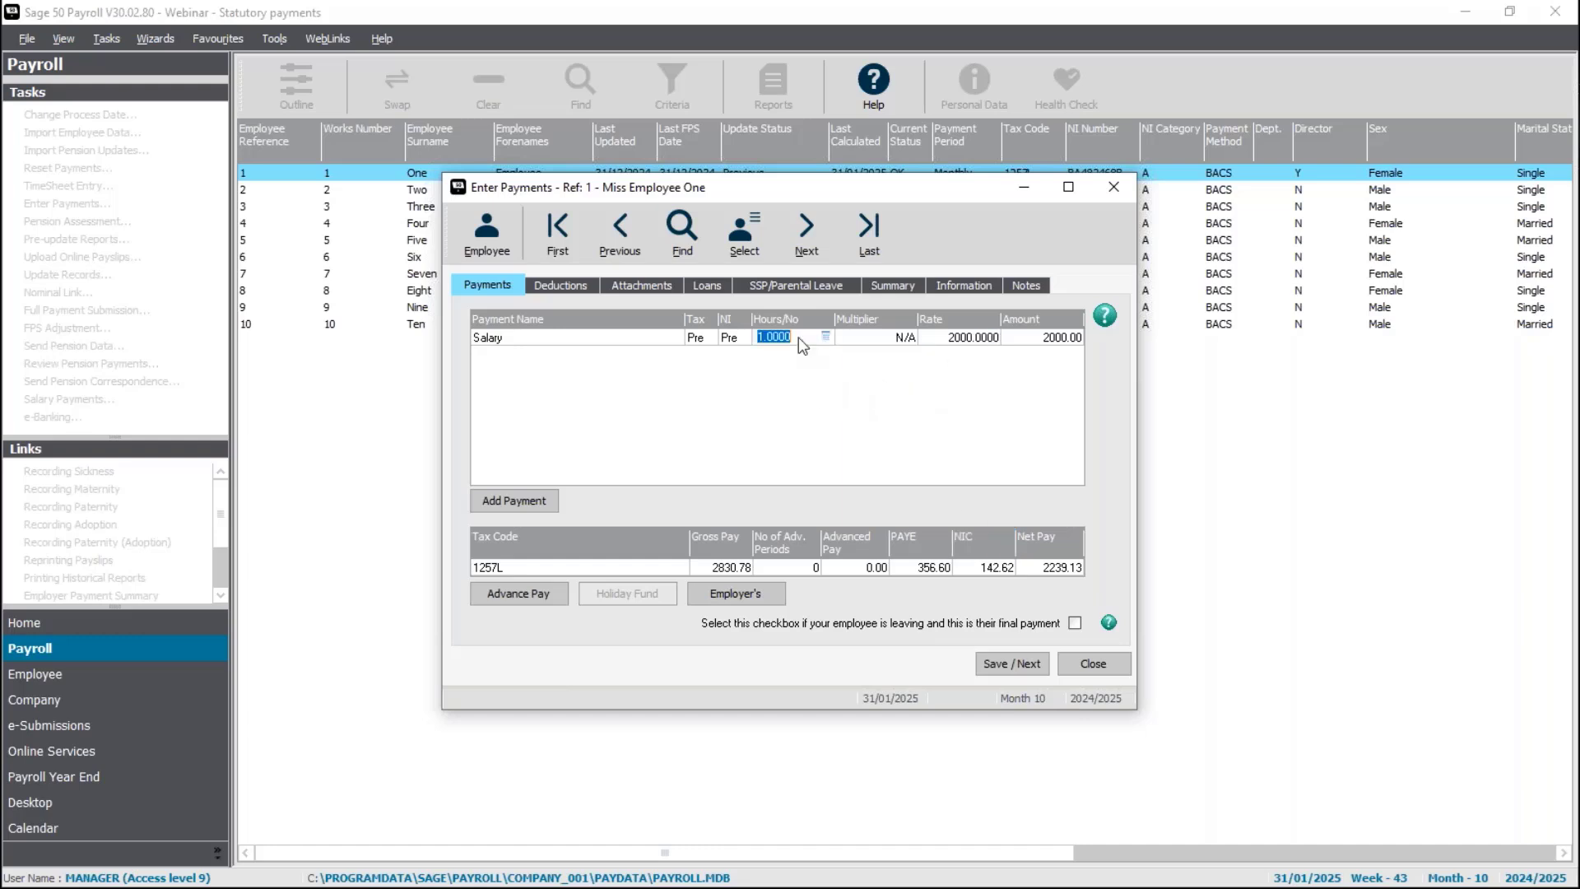
left_click(981, 341)
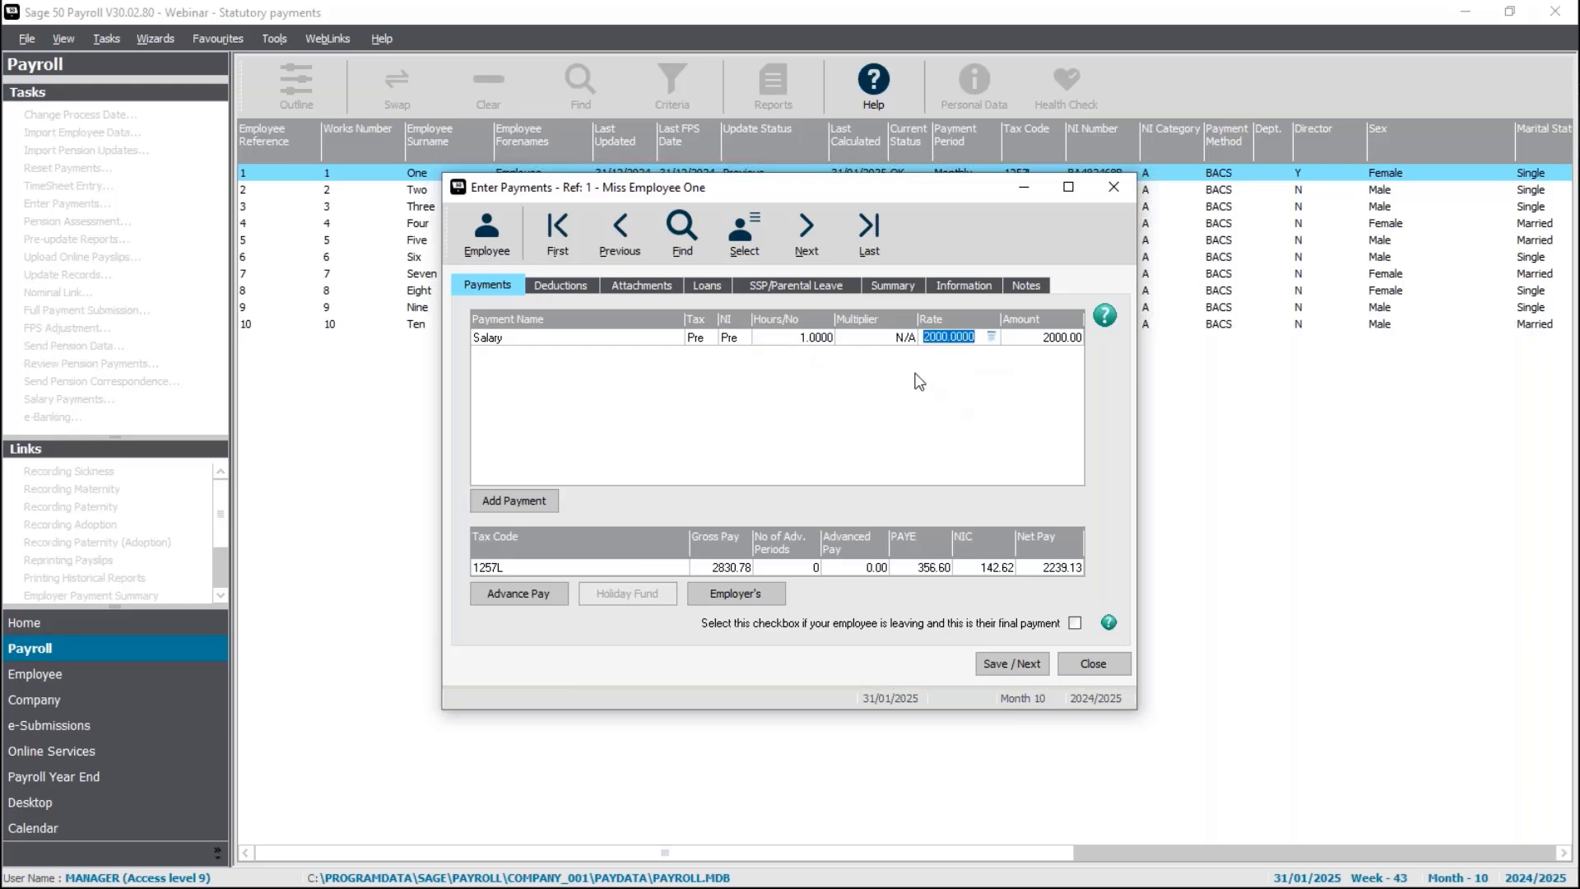
left_click(897, 286)
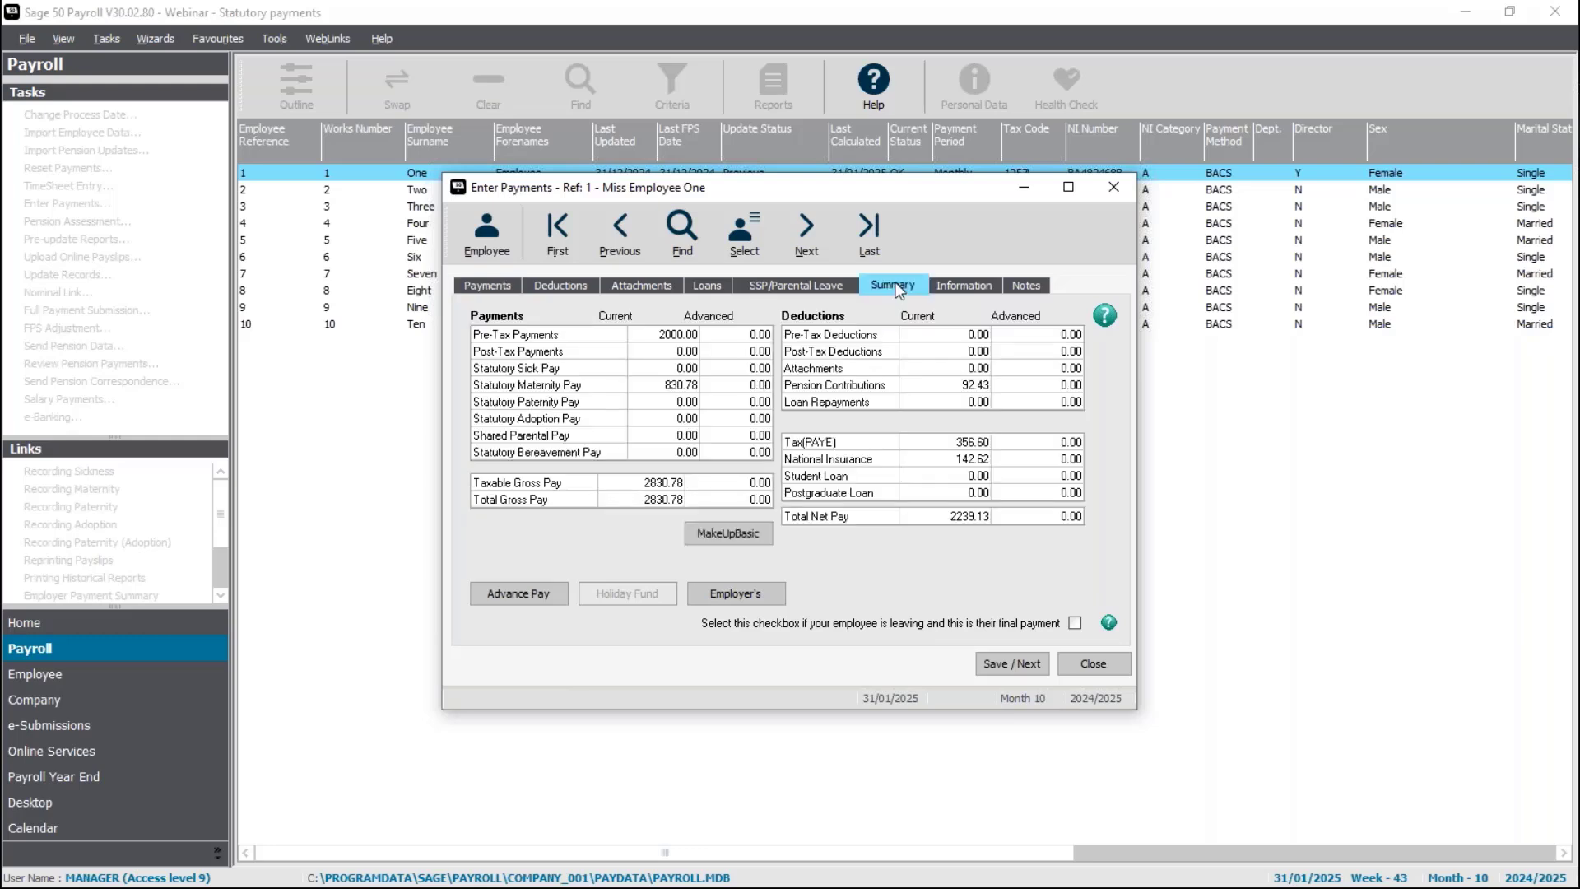
left_click(731, 532)
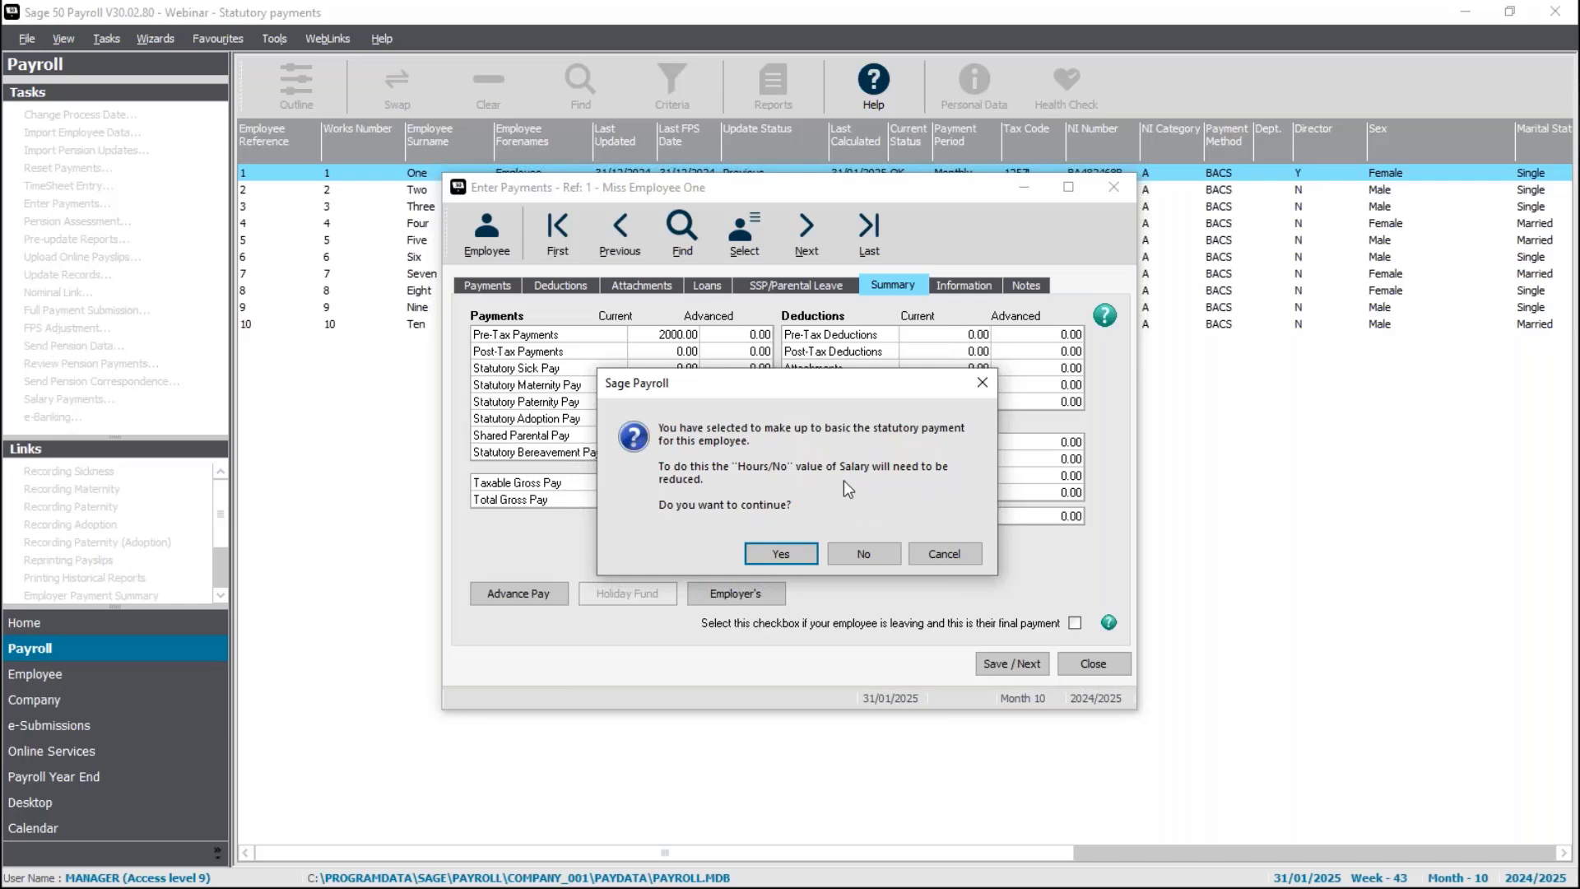
left_click(780, 553)
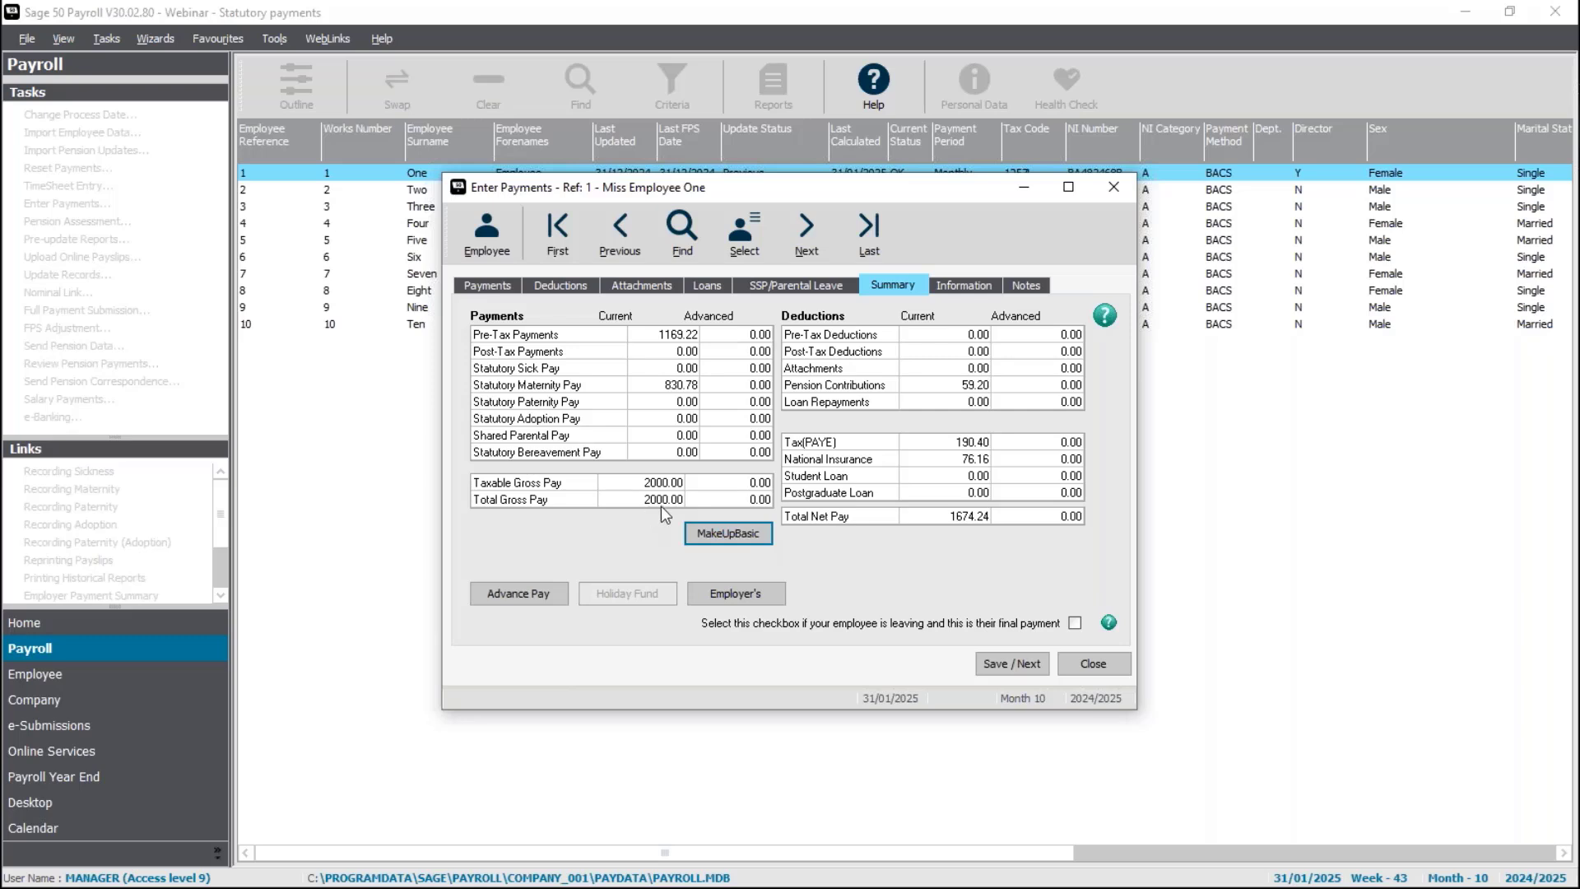
Set the hours value of the employee's Salary payment to 1.
left_click(492, 282)
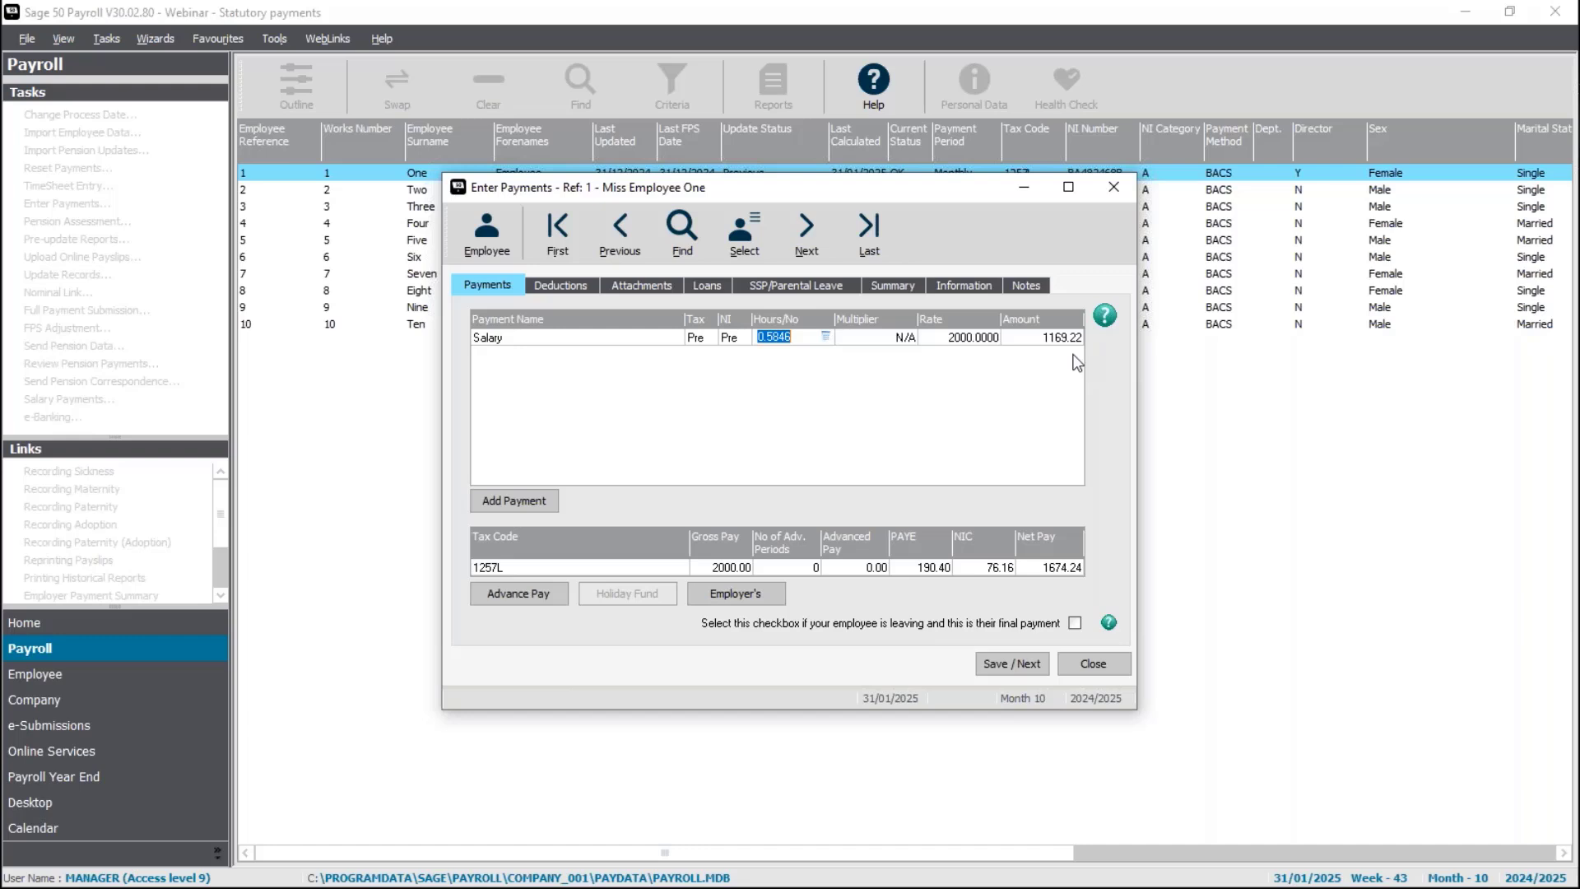
type("1")
key("Tab")
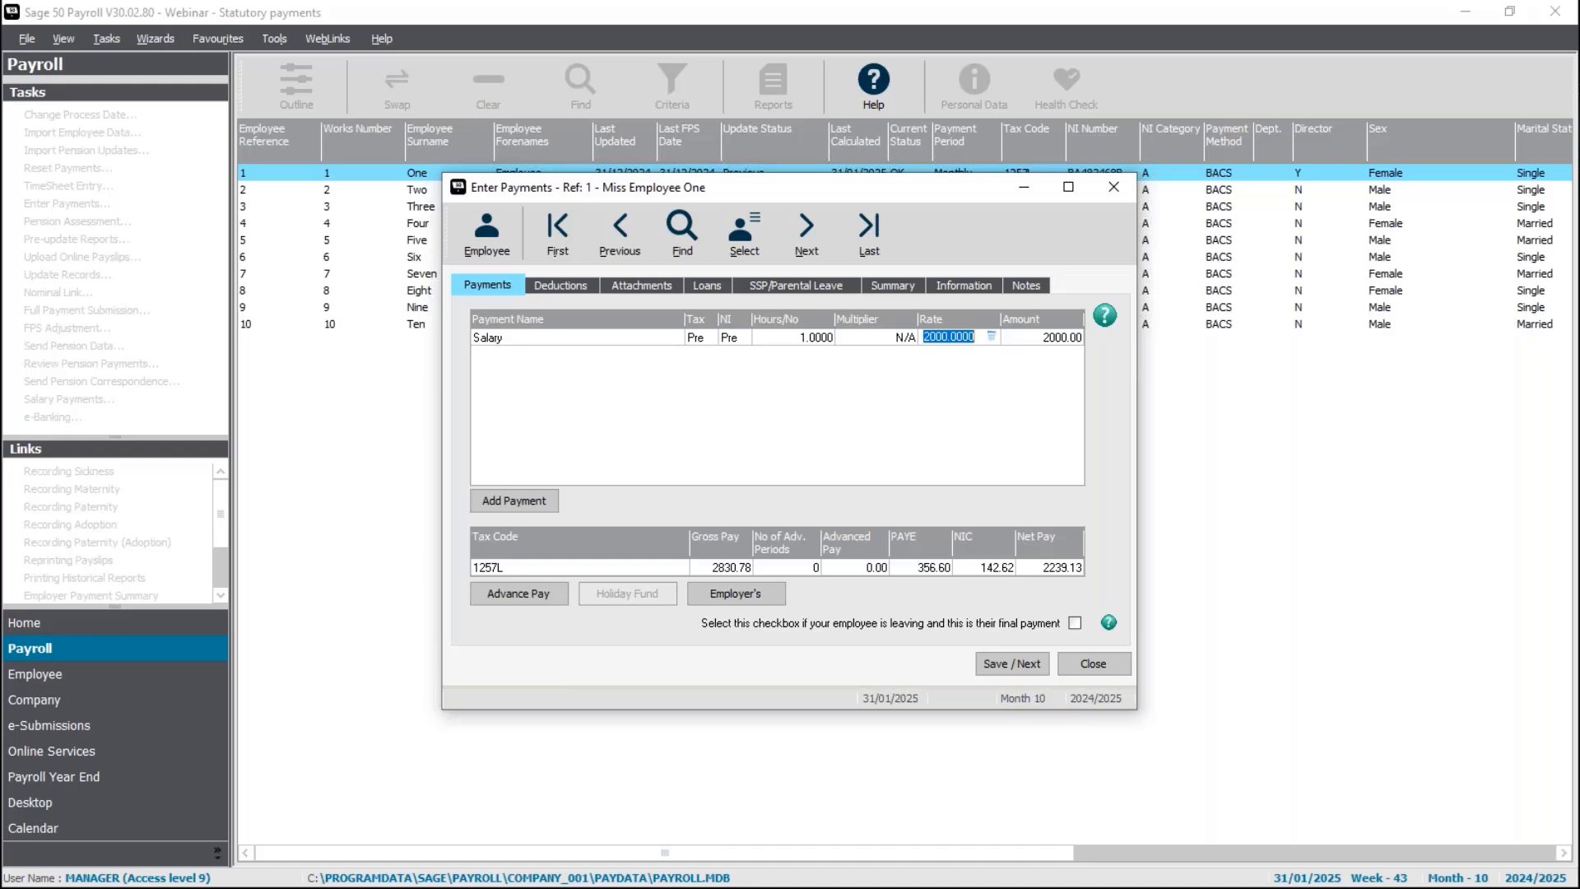
Calculate the Salary payment's hours value as 13 divided by 23, and review the employee's payment summary.
left_click(827, 339)
left_click(826, 337)
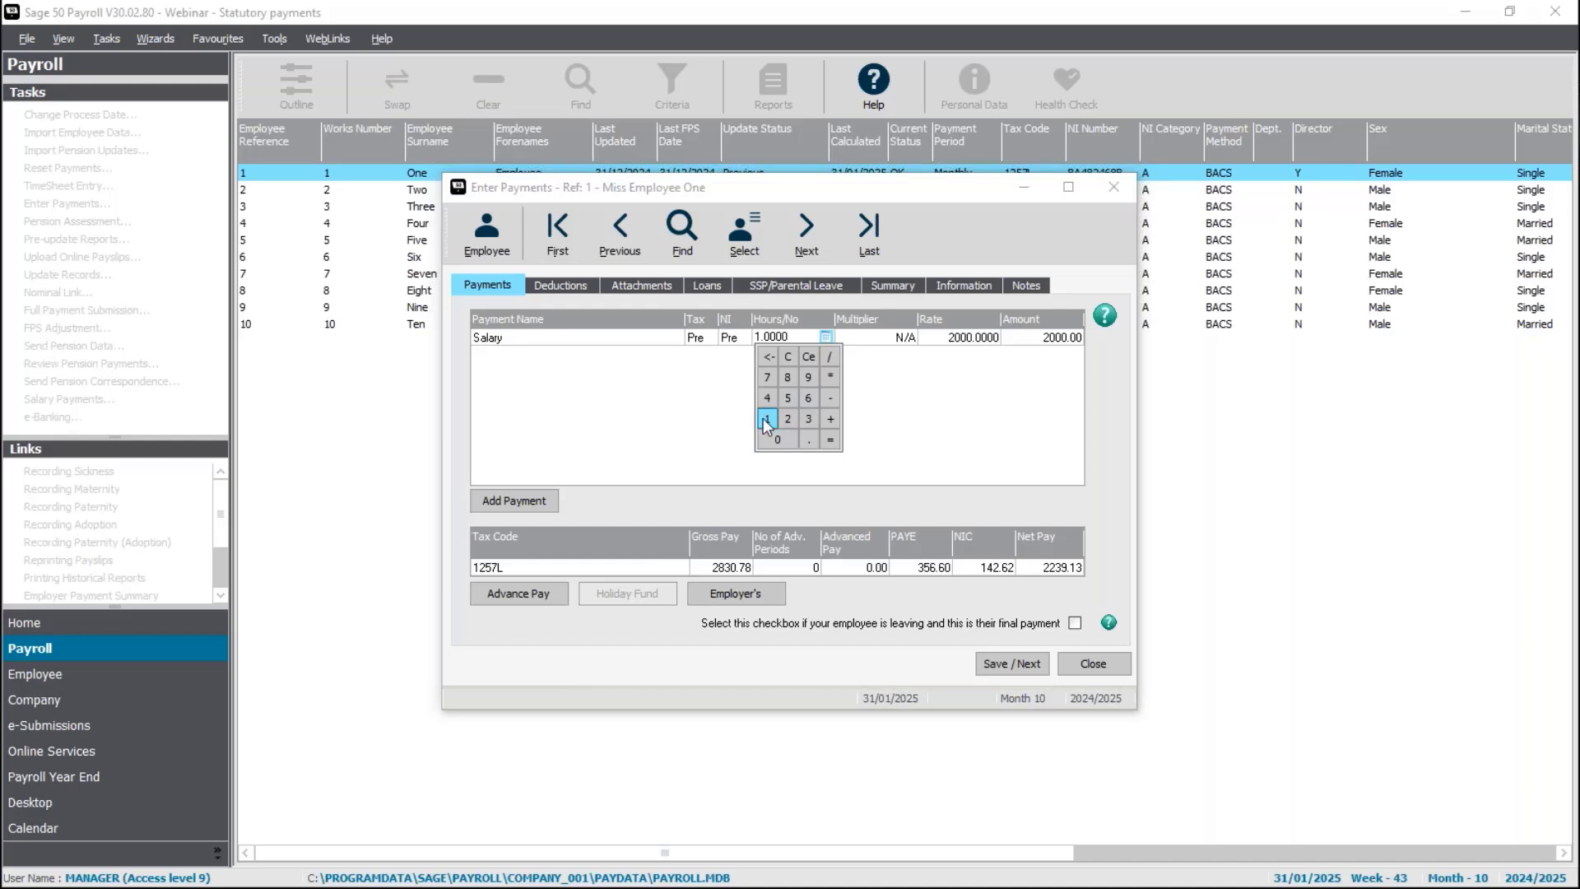
left_click(764, 419)
left_click(807, 419)
left_click(828, 362)
left_click(787, 419)
left_click(808, 419)
left_click(830, 439)
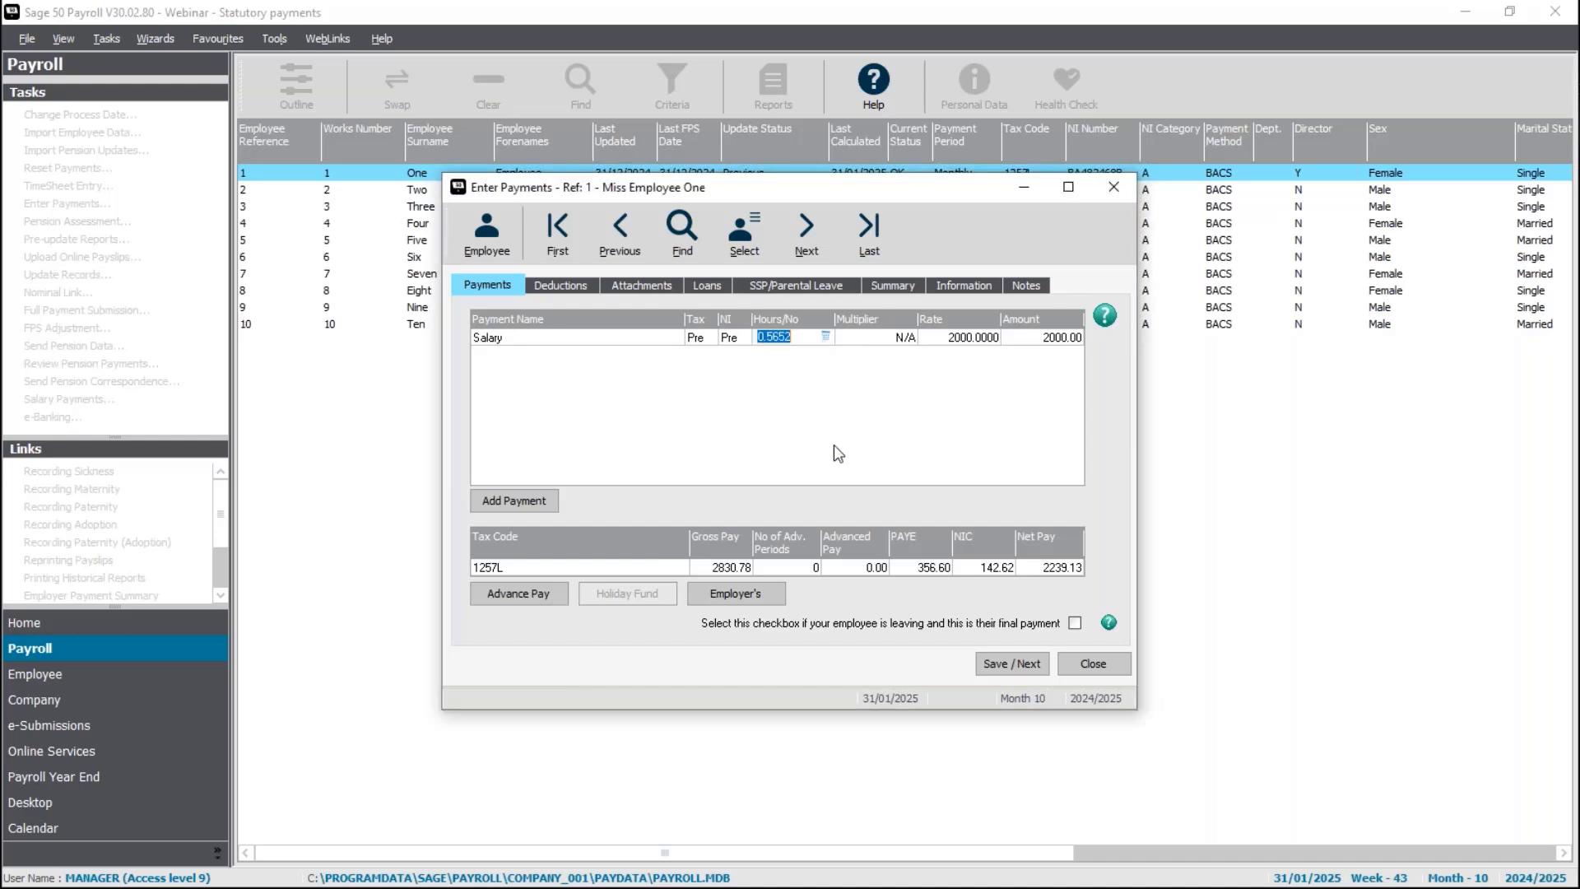
key("Tab")
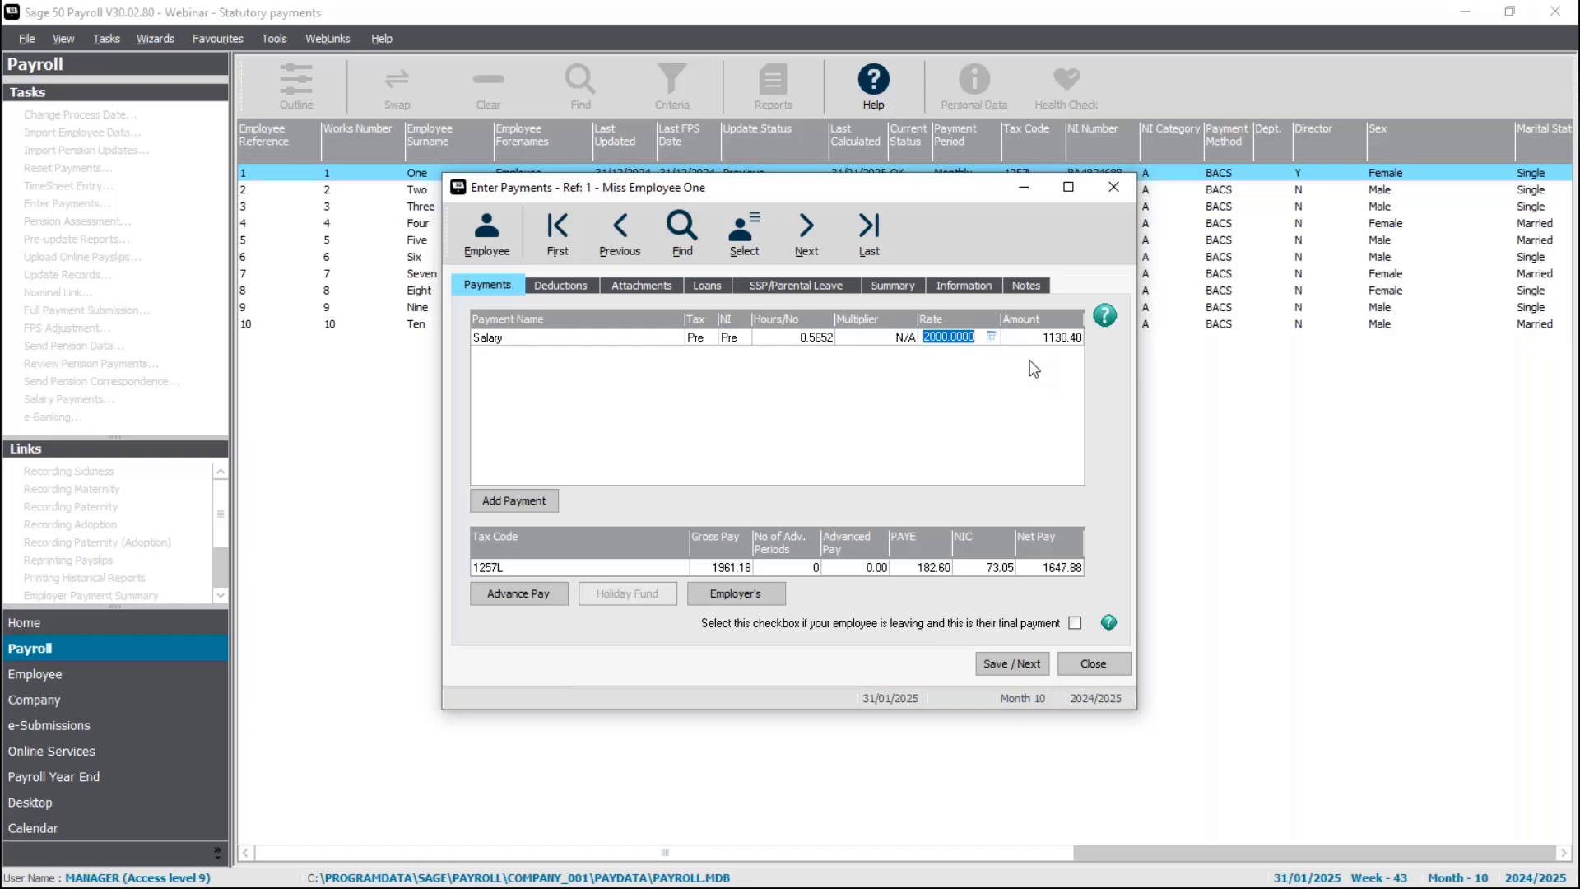
left_click(892, 284)
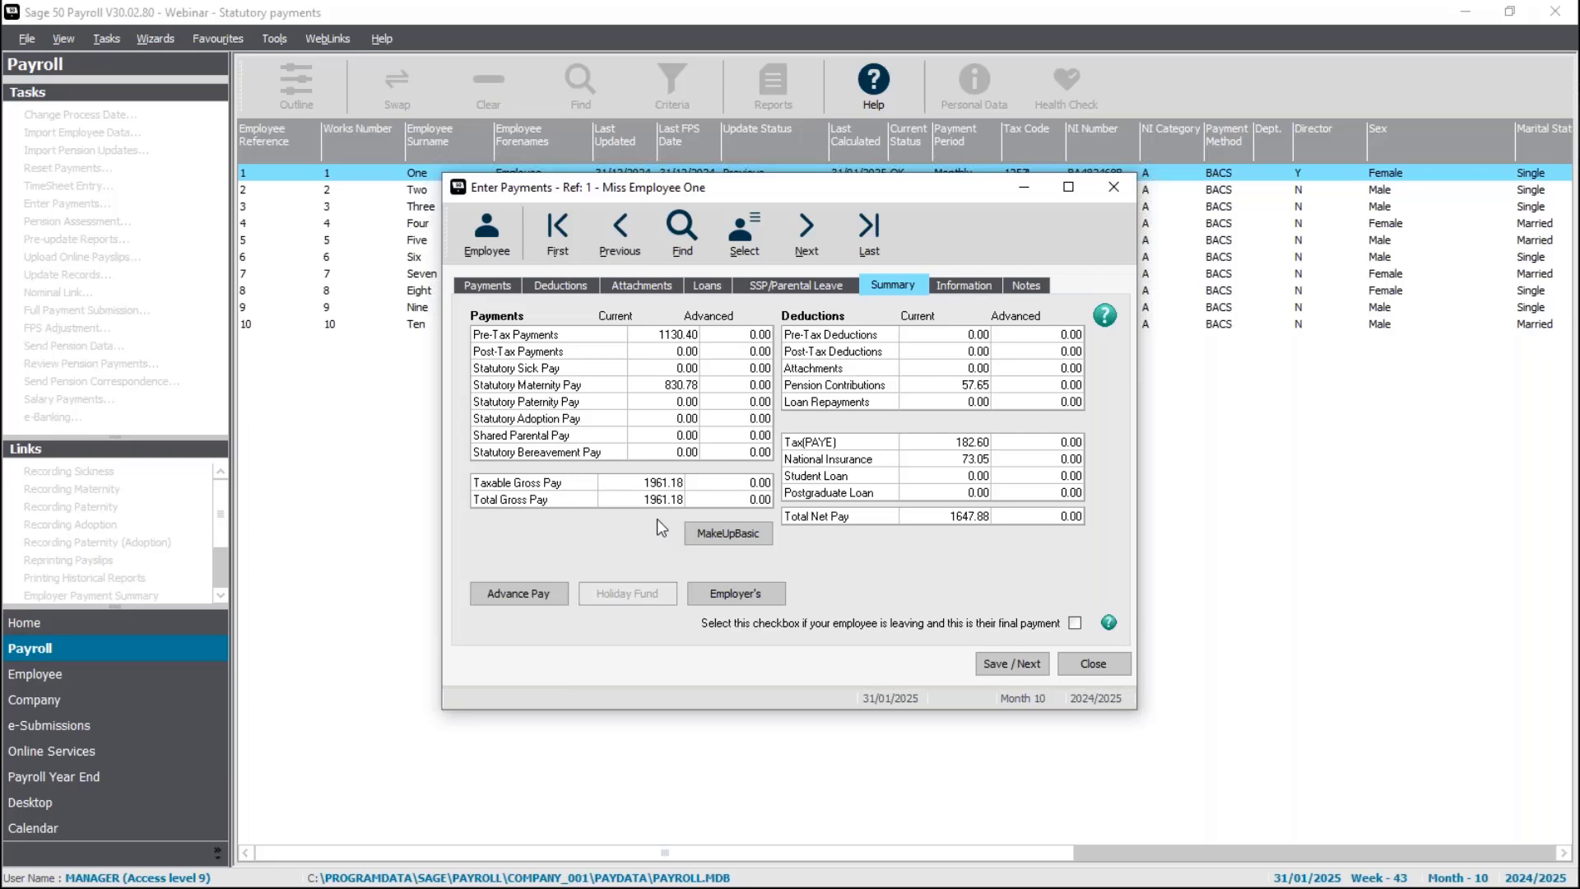
Set the employer contributions of My Pension Scheme in the employee's record to a fixed amount of 44.40.
left_click(506, 235)
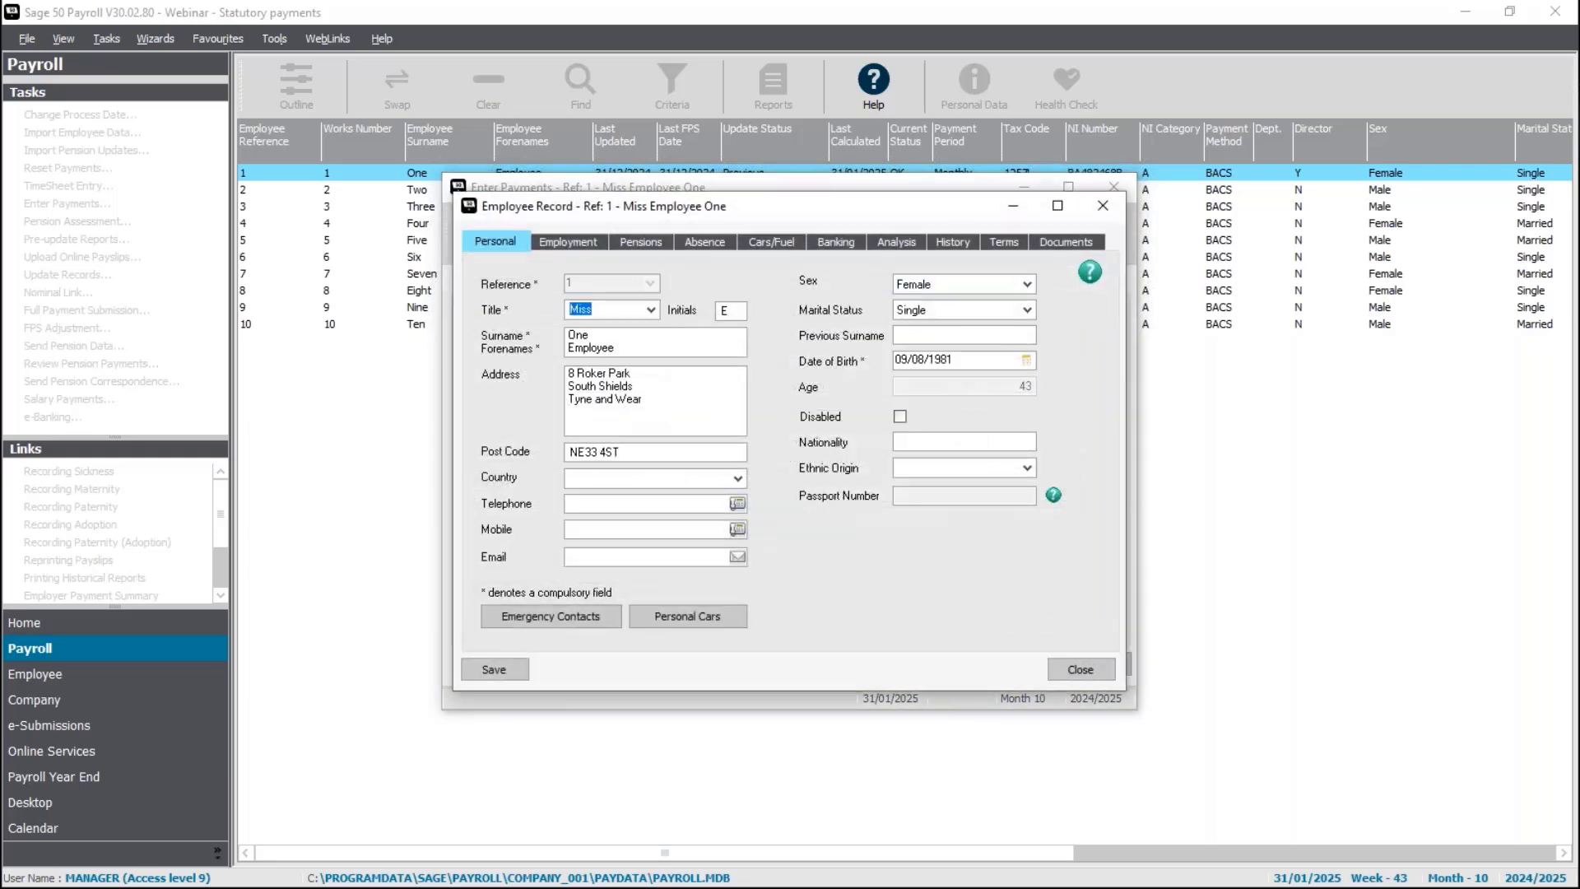
left_click(655, 240)
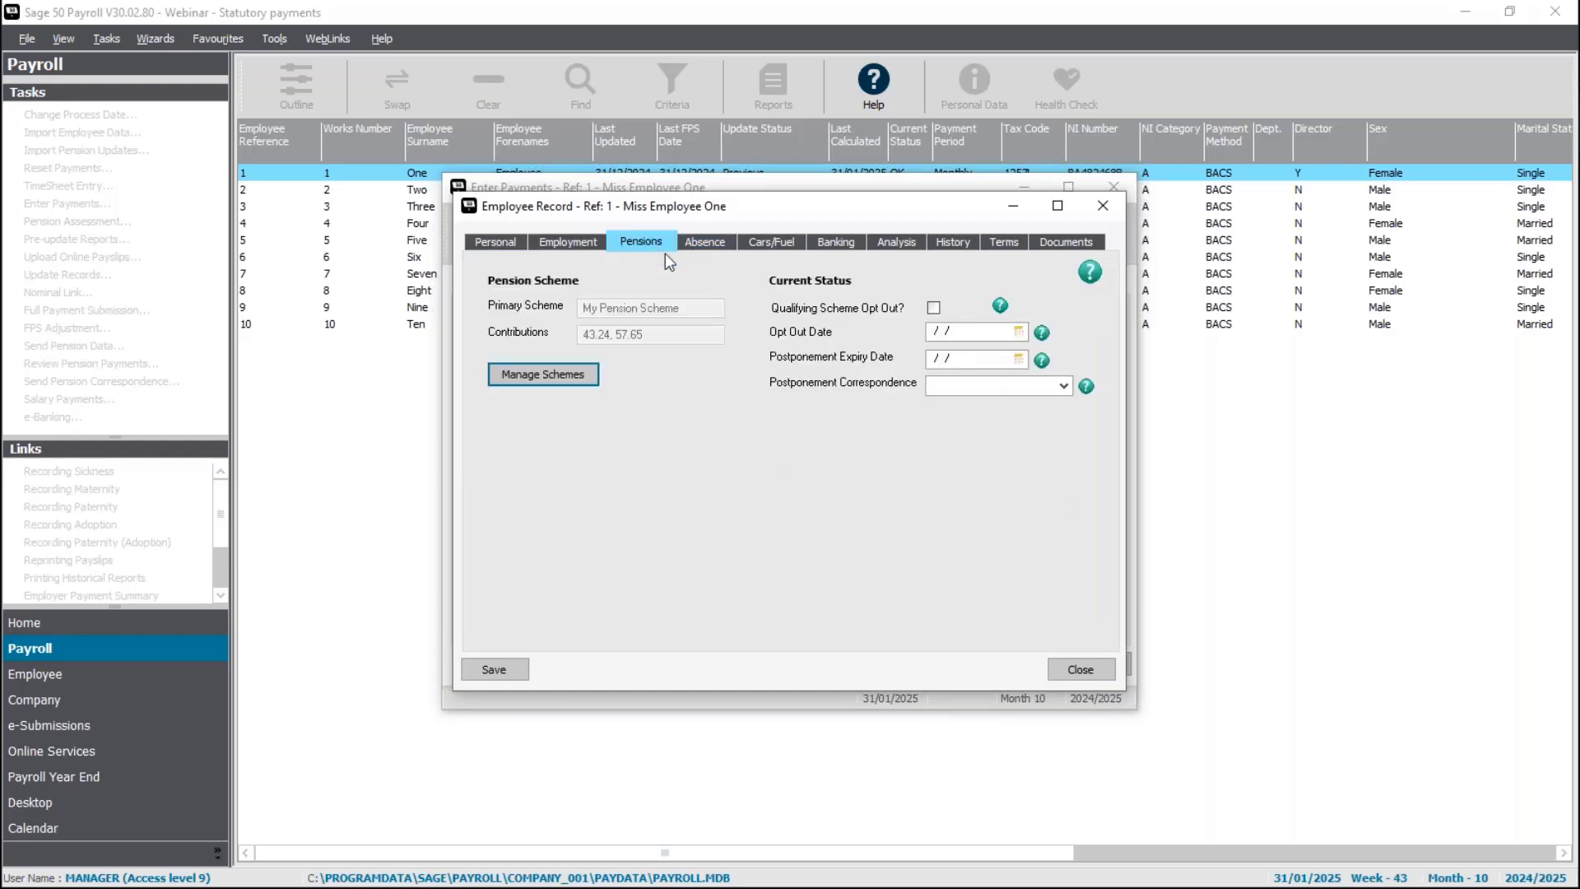
left_click(566, 379)
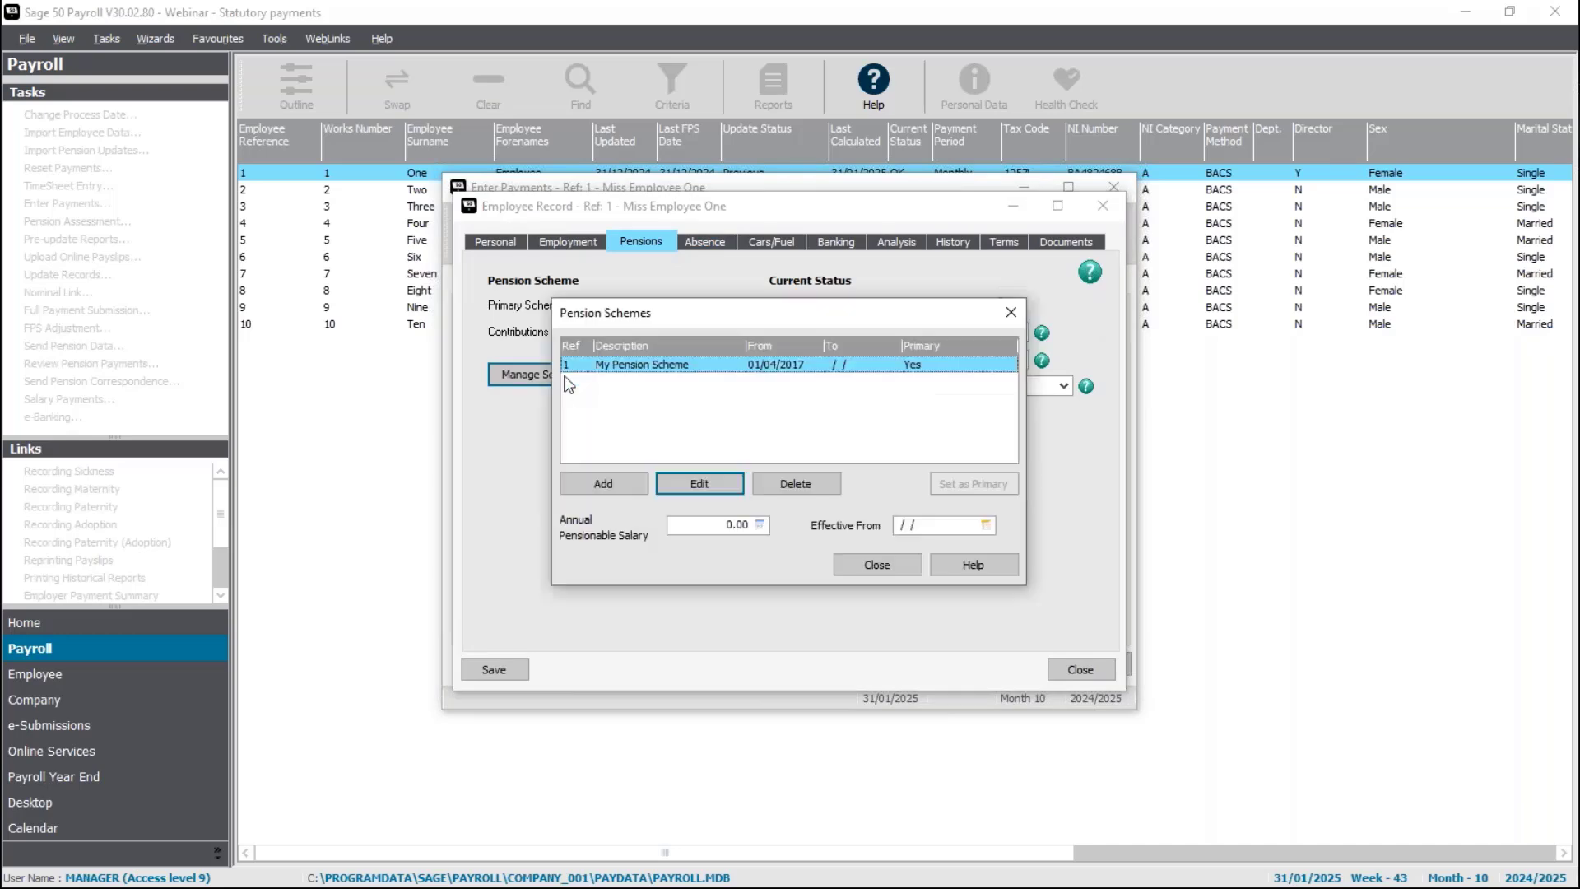
left_click(703, 492)
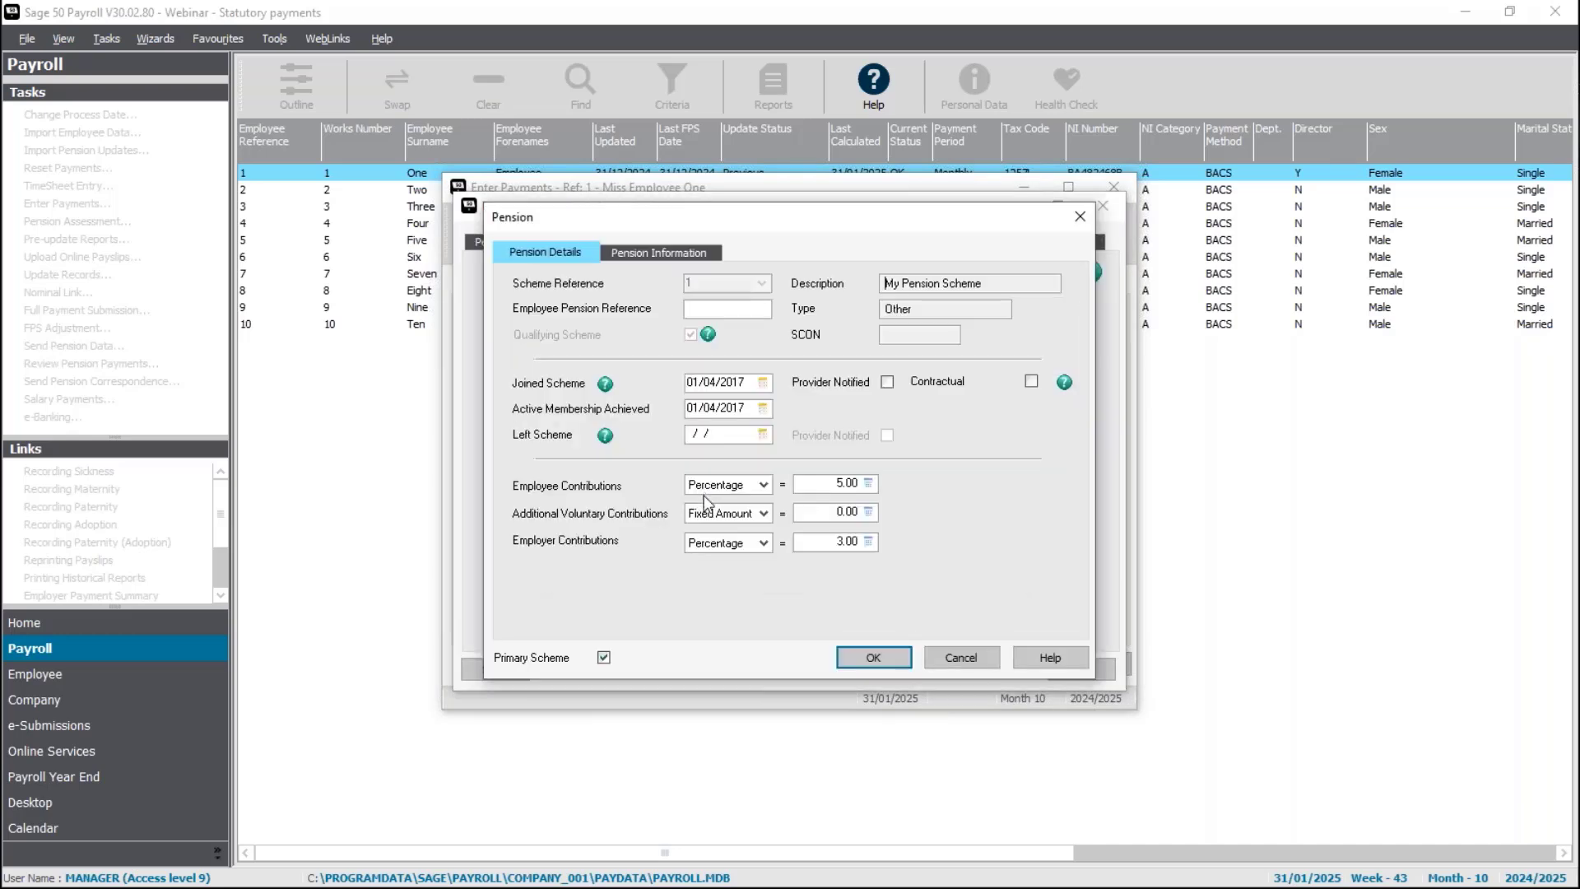
left_click(746, 547)
left_click(749, 574)
key("Tab")
type("44.40")
key("Tab")
left_click(902, 654)
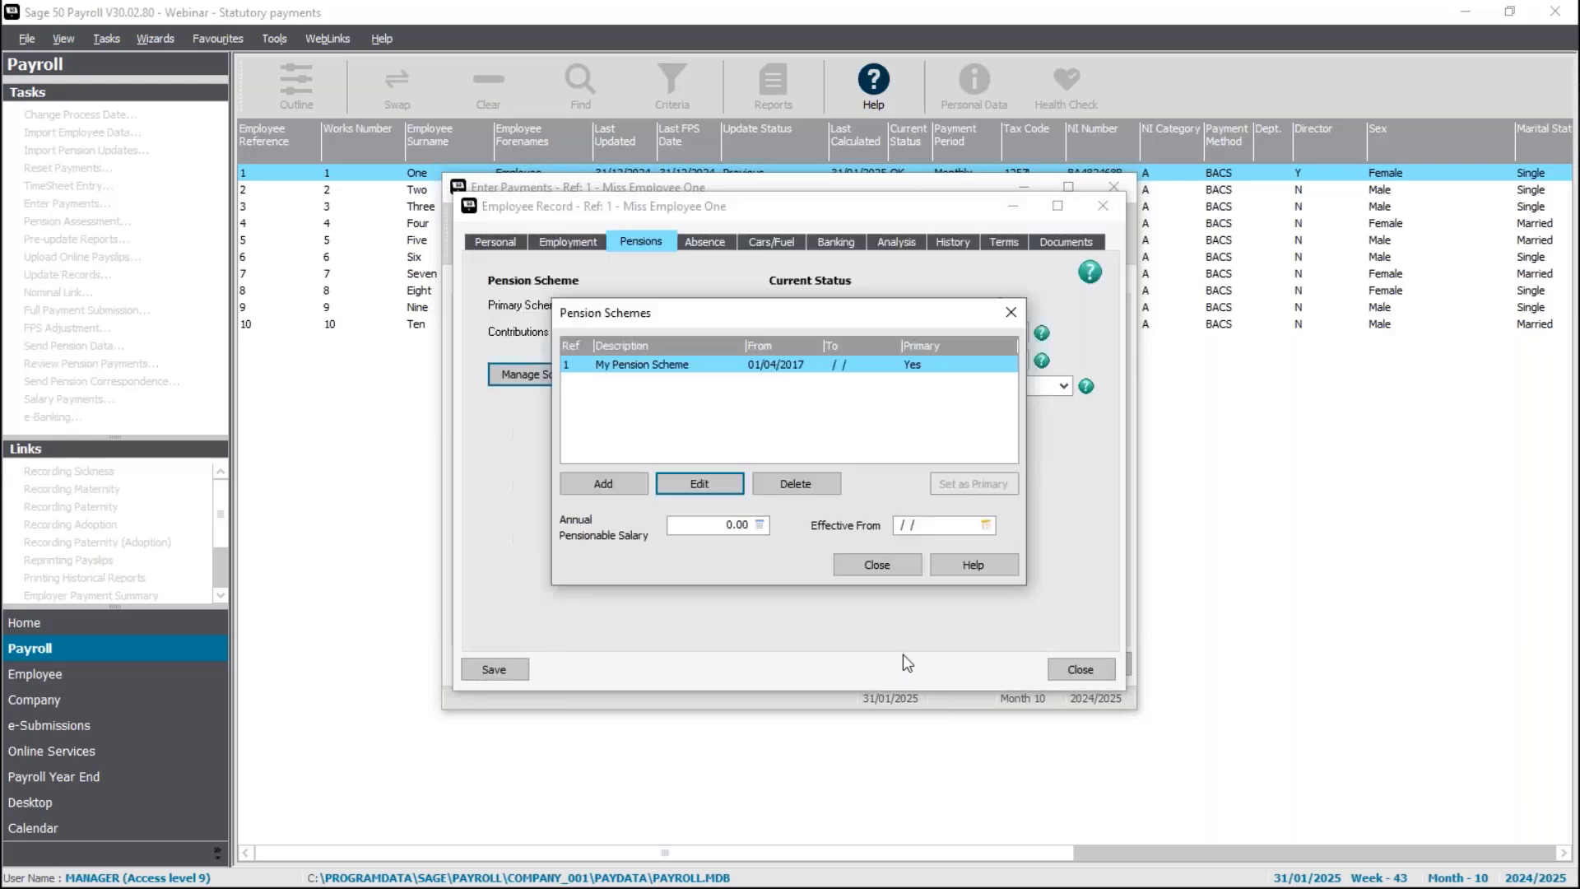
Close the list of pension schemes, and save and close the employee record.
left_click(898, 564)
left_click(496, 669)
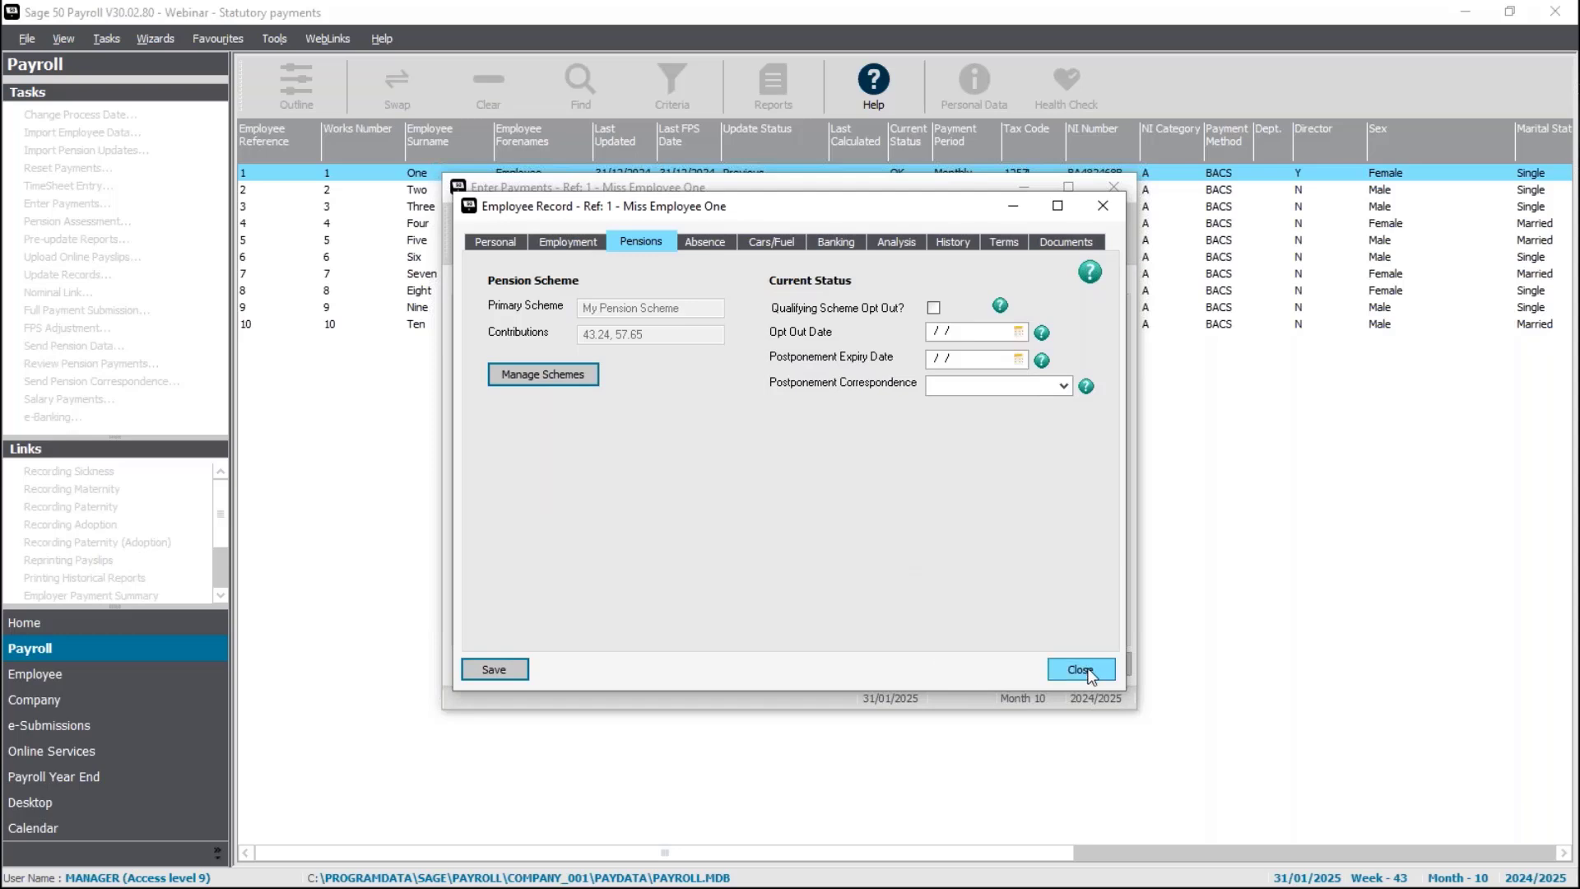
left_click(1083, 669)
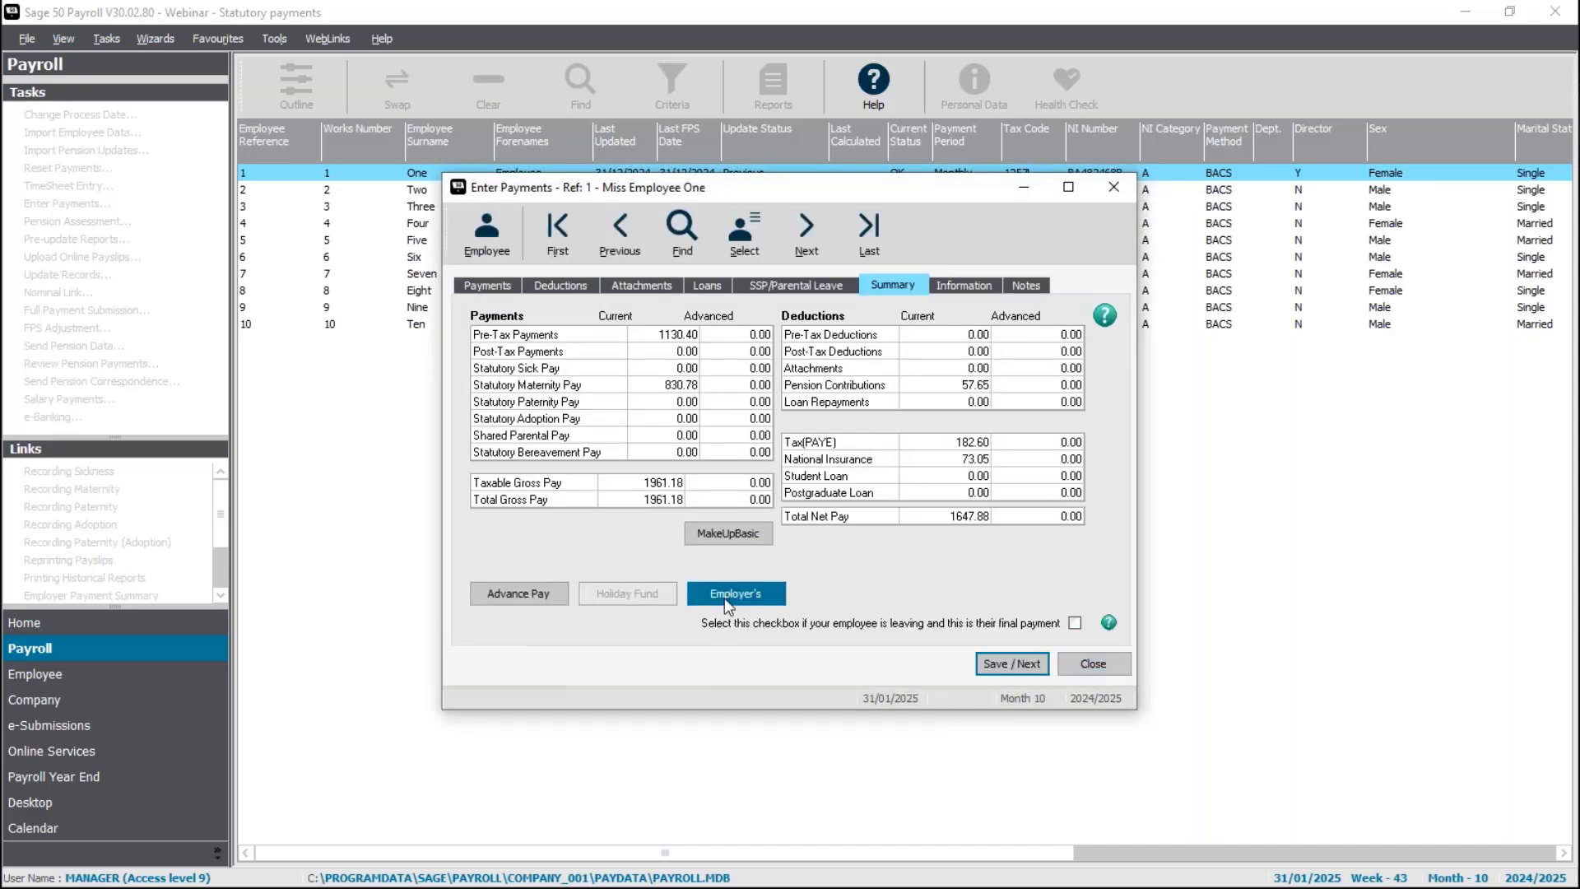
Check the employer's National Insurance and pension amounts for this payment, and close the payment entry.
left_click(725, 598)
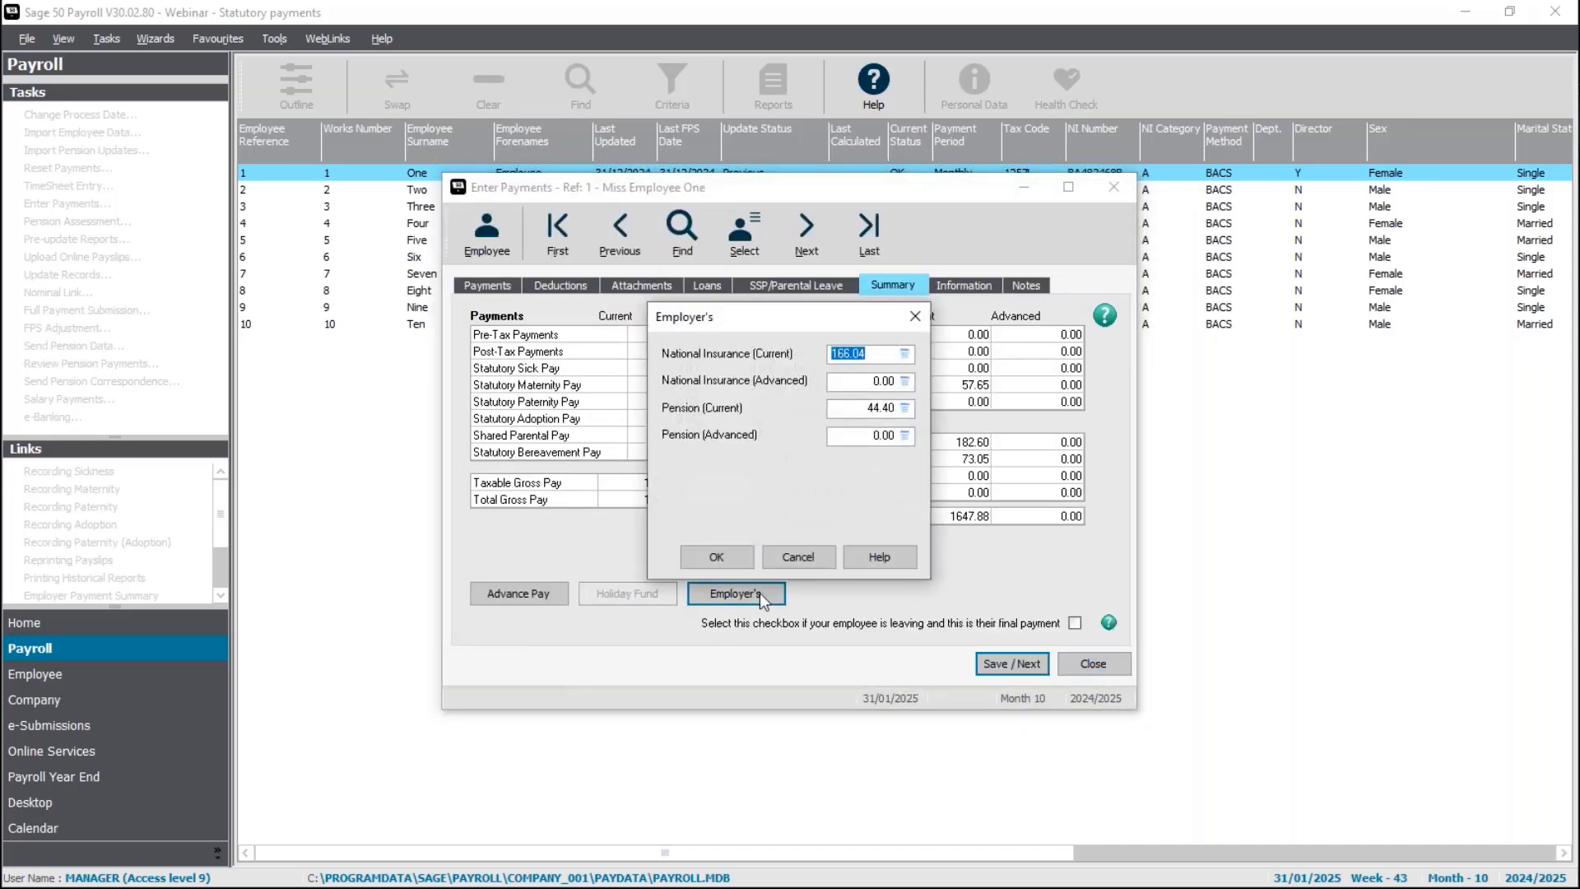
left_click(718, 556)
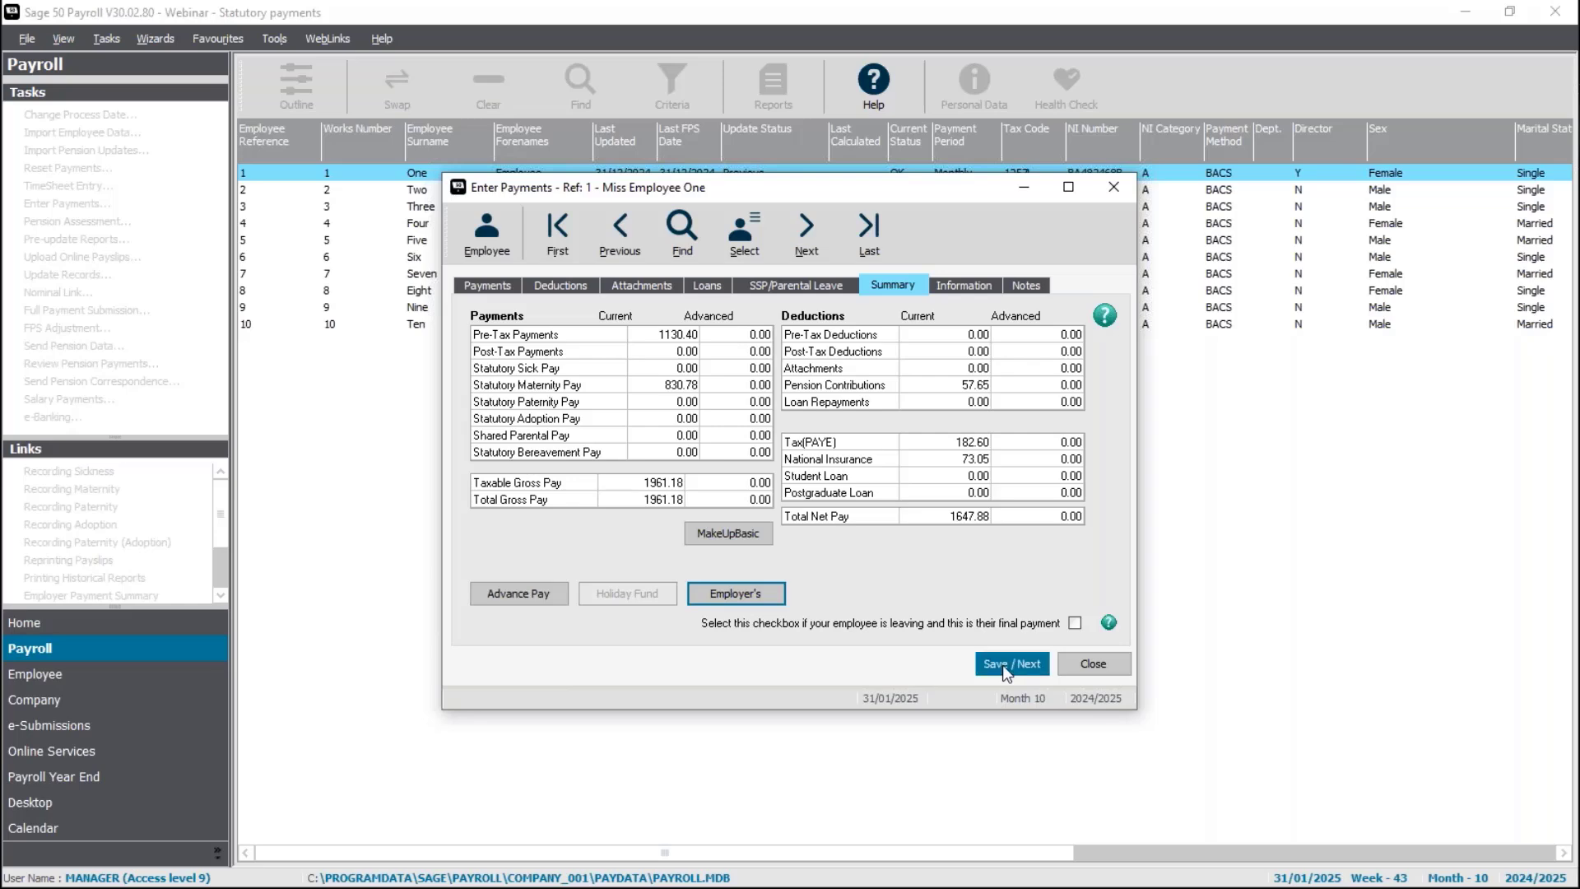
left_click(1123, 669)
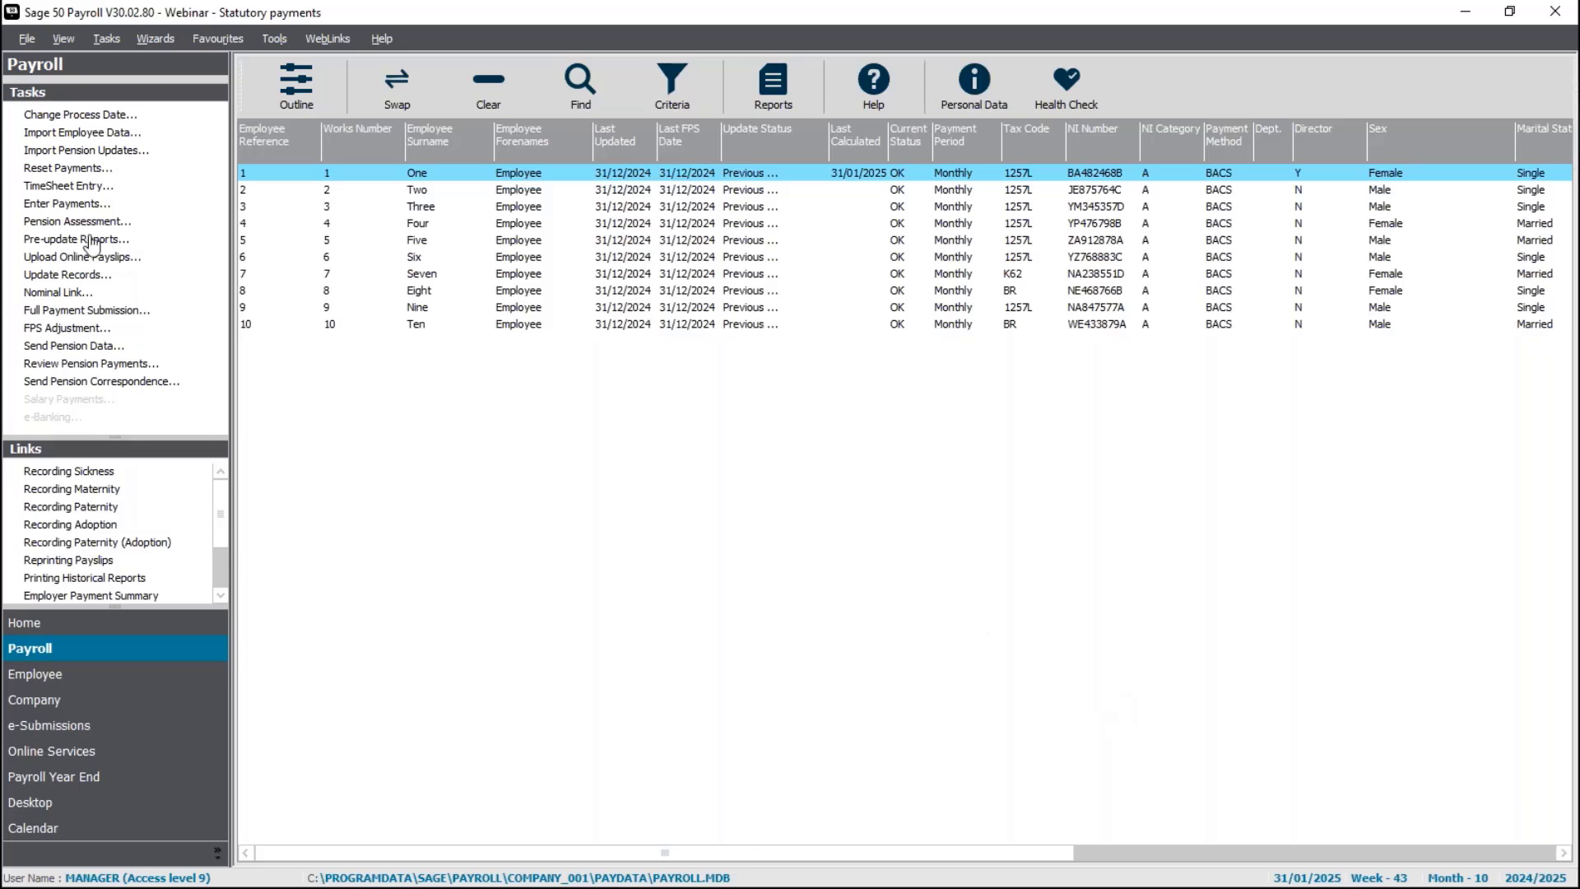
Preview the Laser (2 per A4 sheet) payslip from the pre-update reports, enlarge it to examine the payments, and close the preview.
left_click(91, 241)
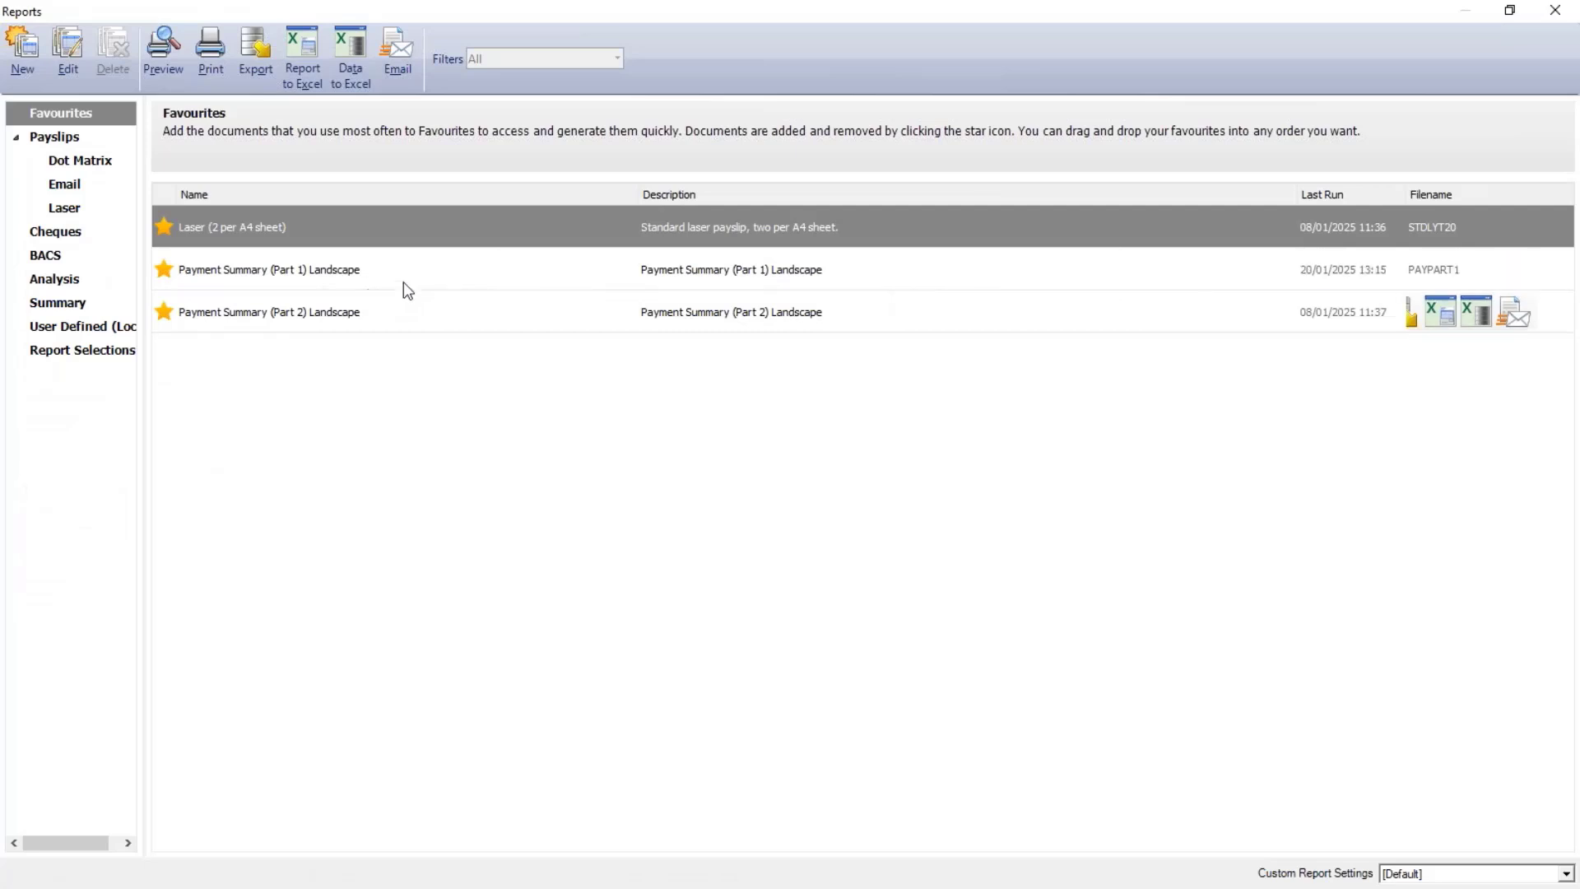
double_click(420, 230)
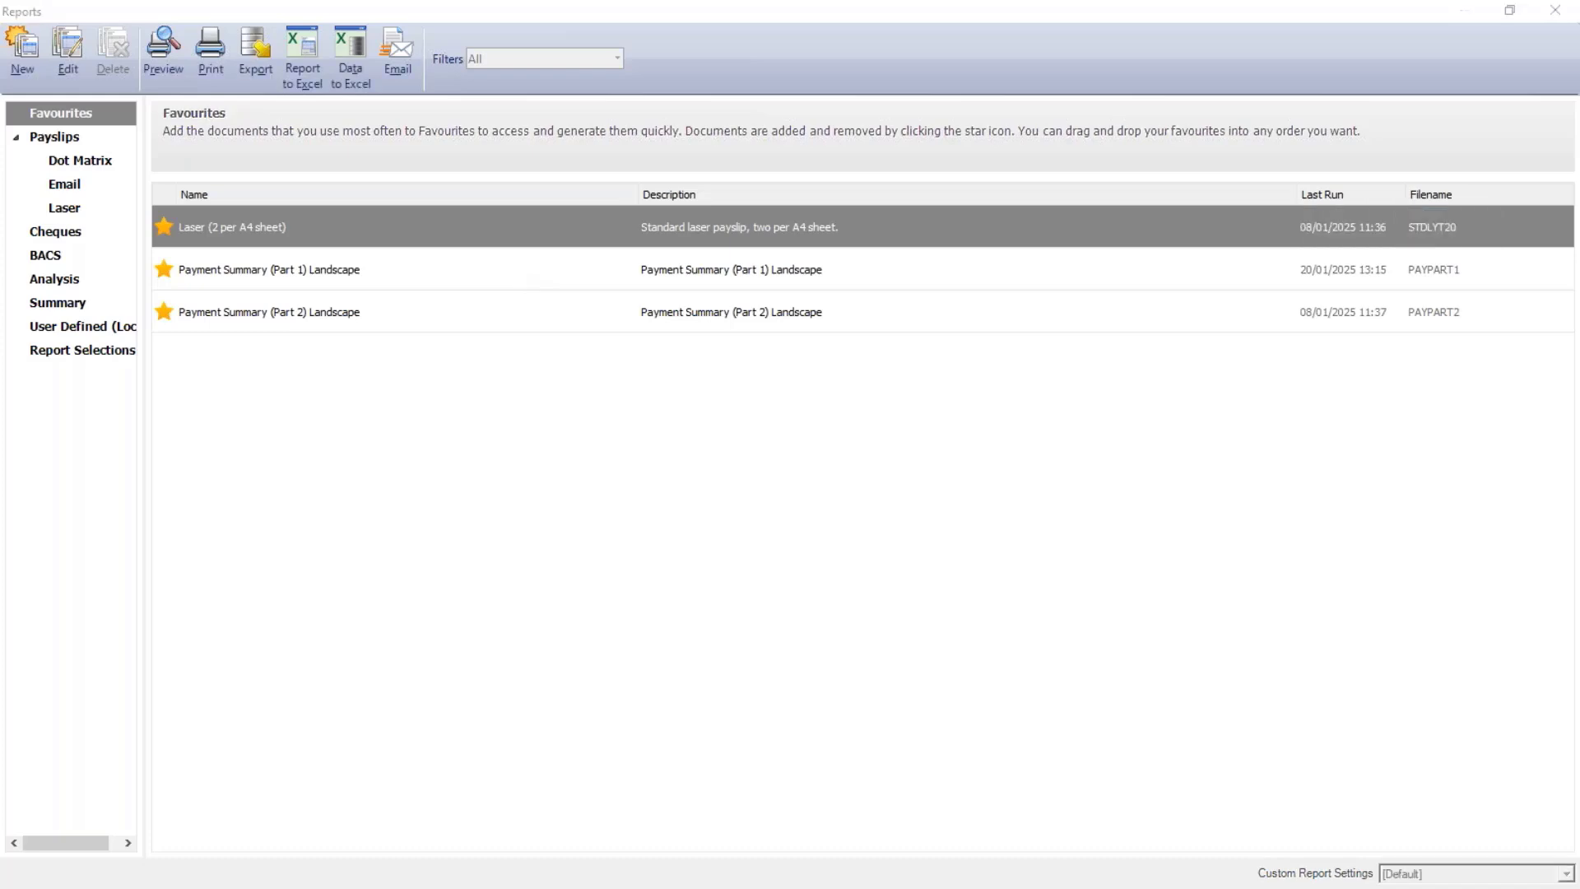
double_click(788, 140)
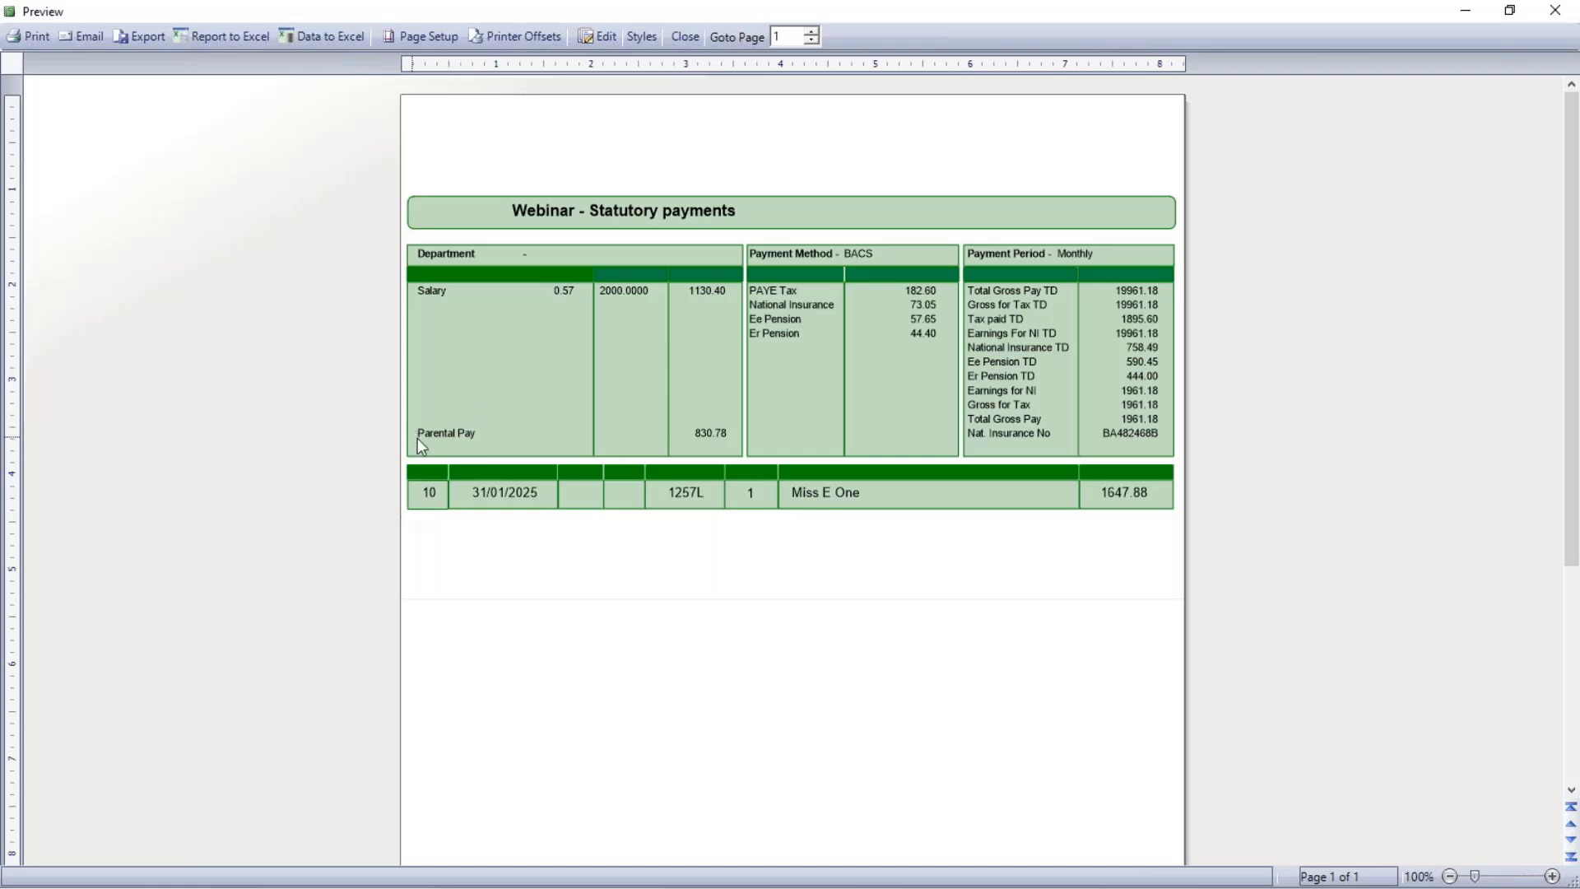
left_click(1525, 875)
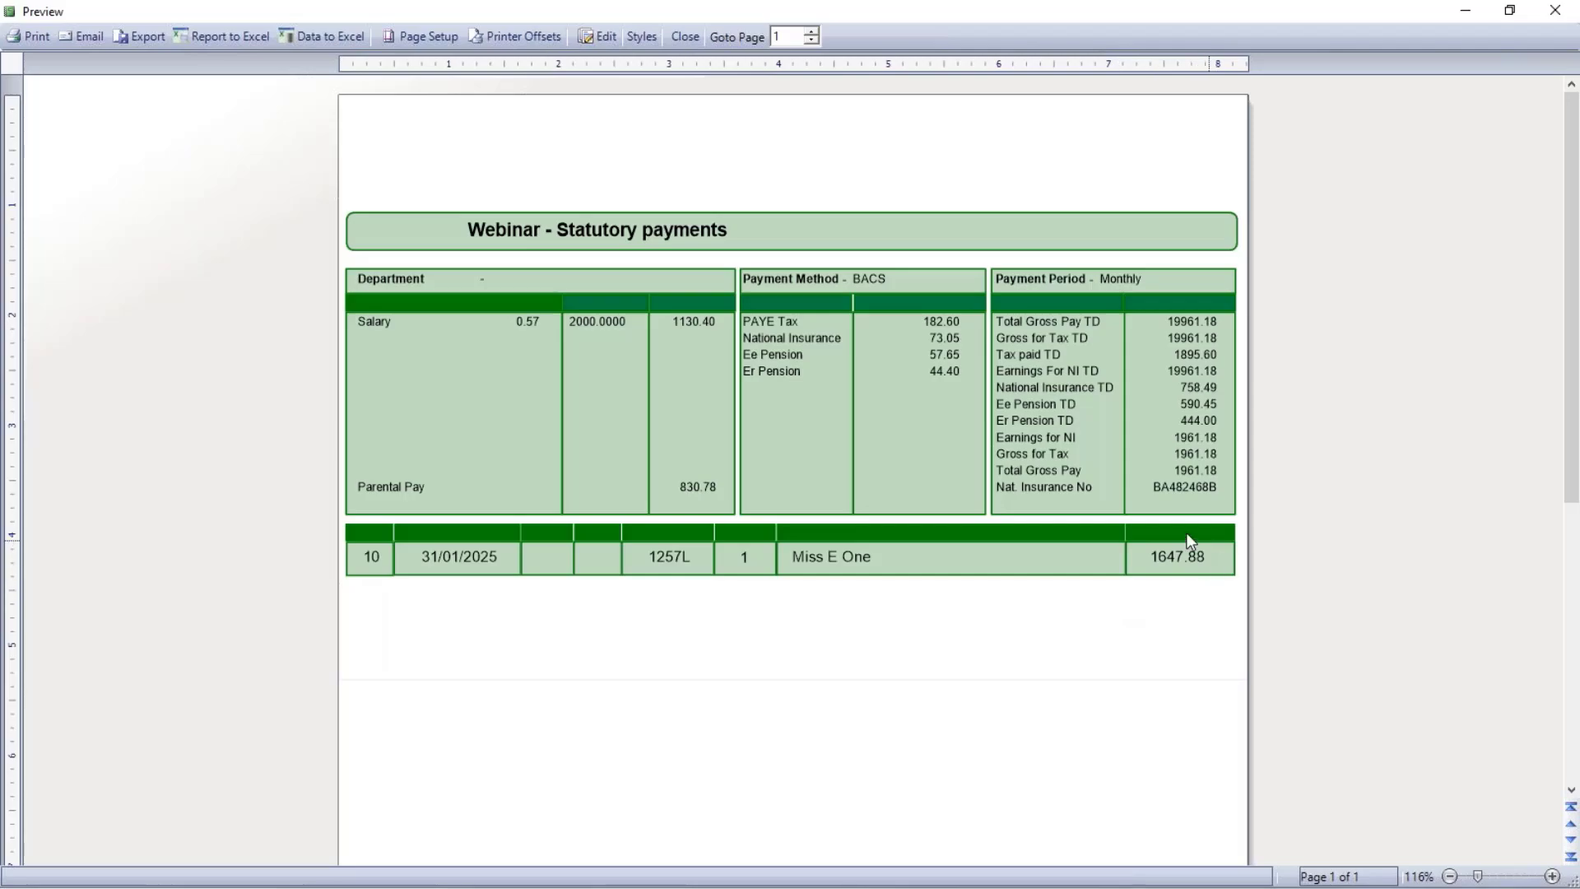
left_click(685, 36)
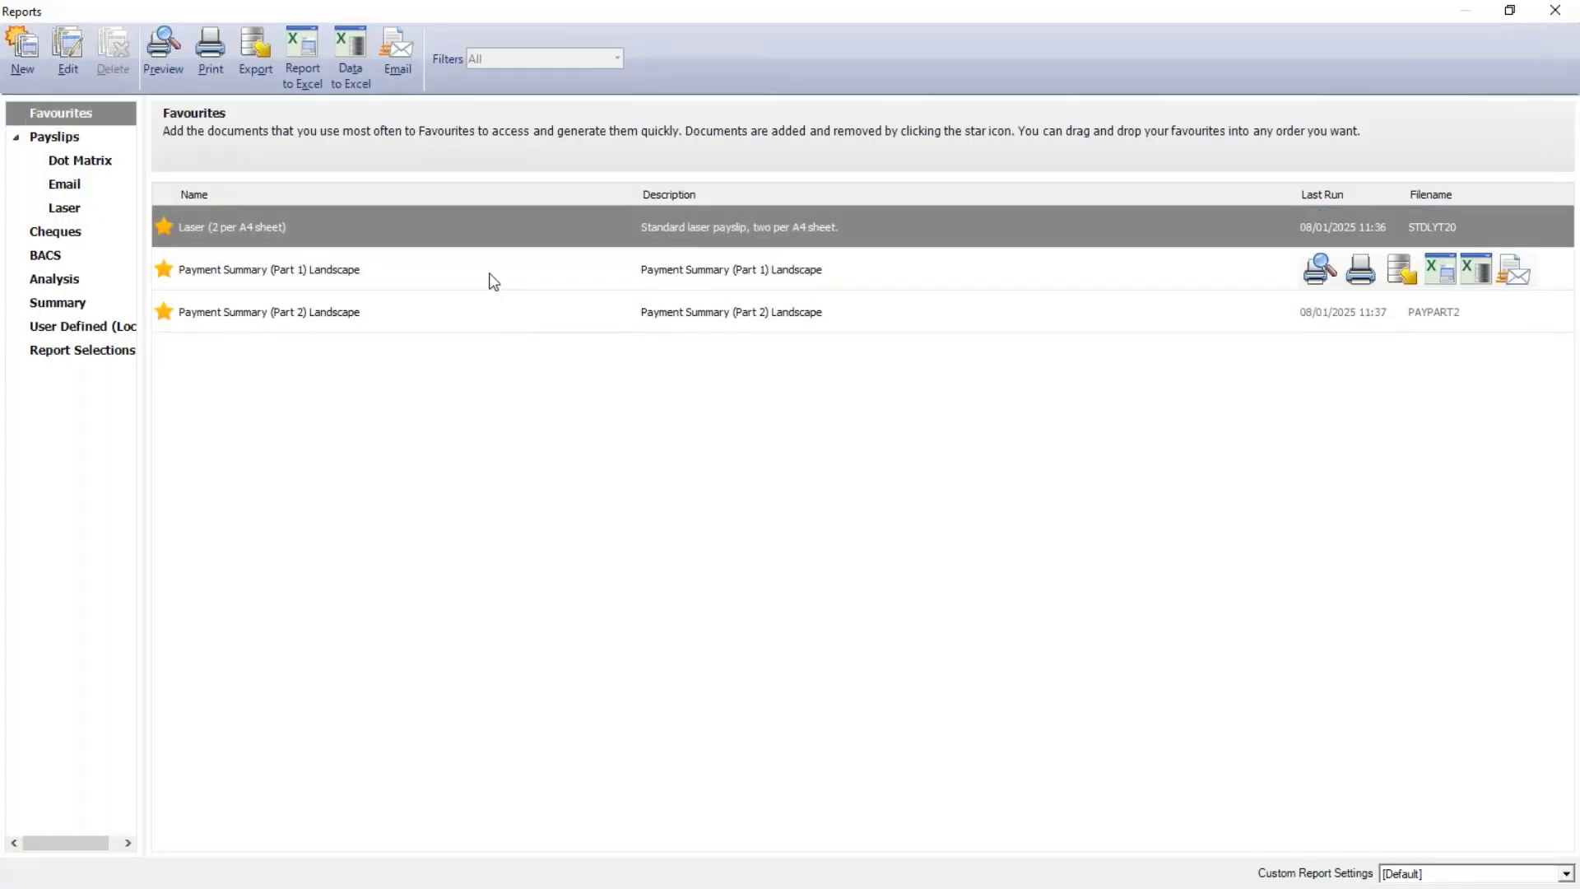
Preview the Payment Summary (Part 1) Landscape report for all payment periods, examine it full screen, and close the reports.
left_click(492, 281)
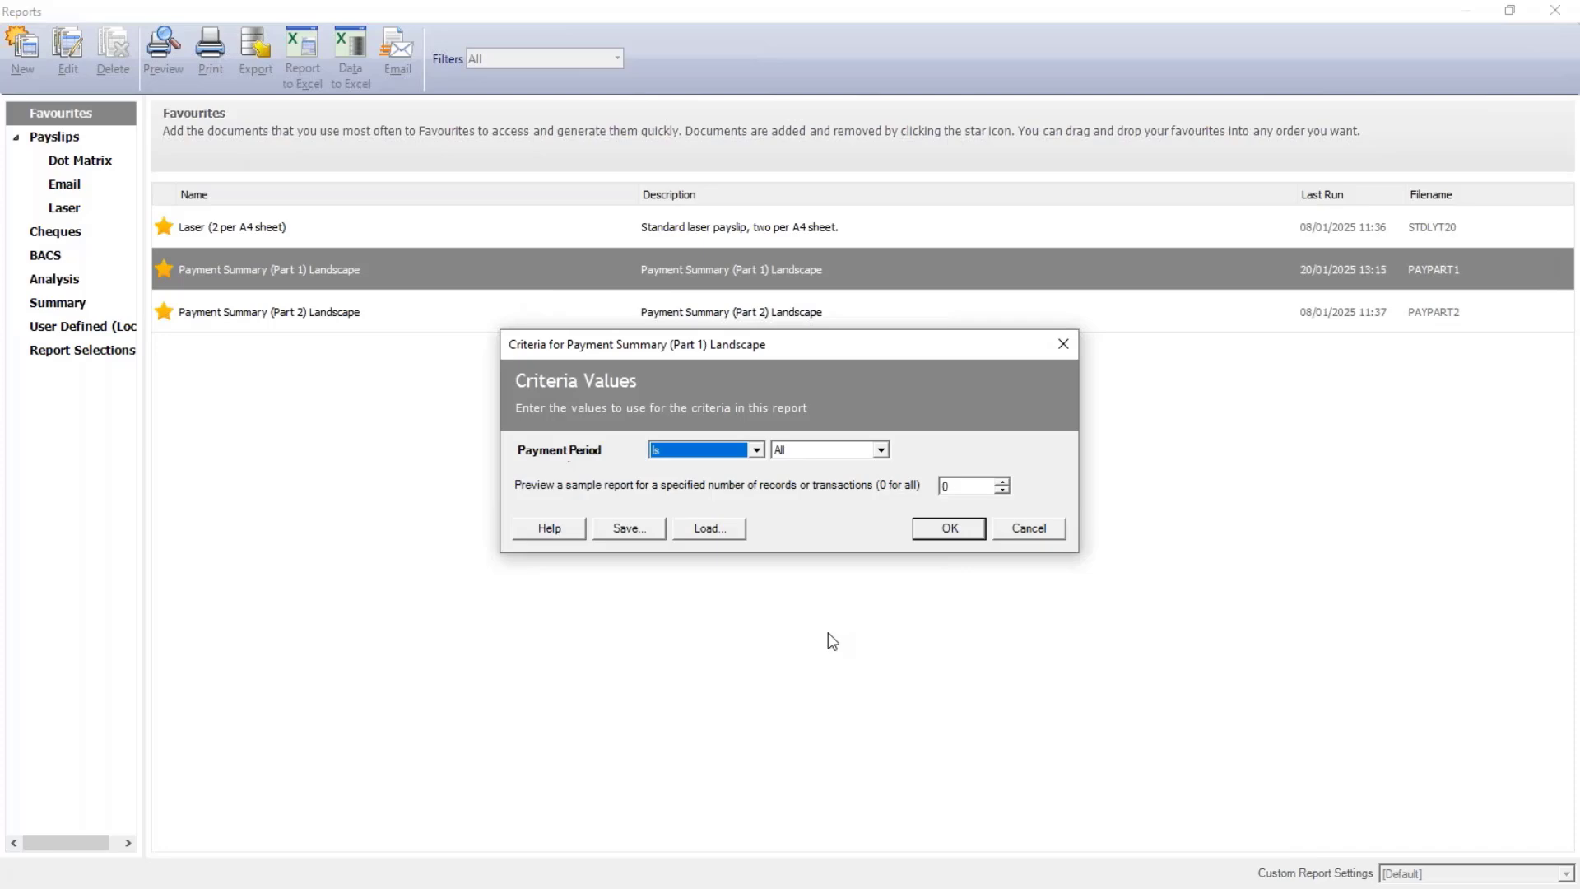
left_click(958, 535)
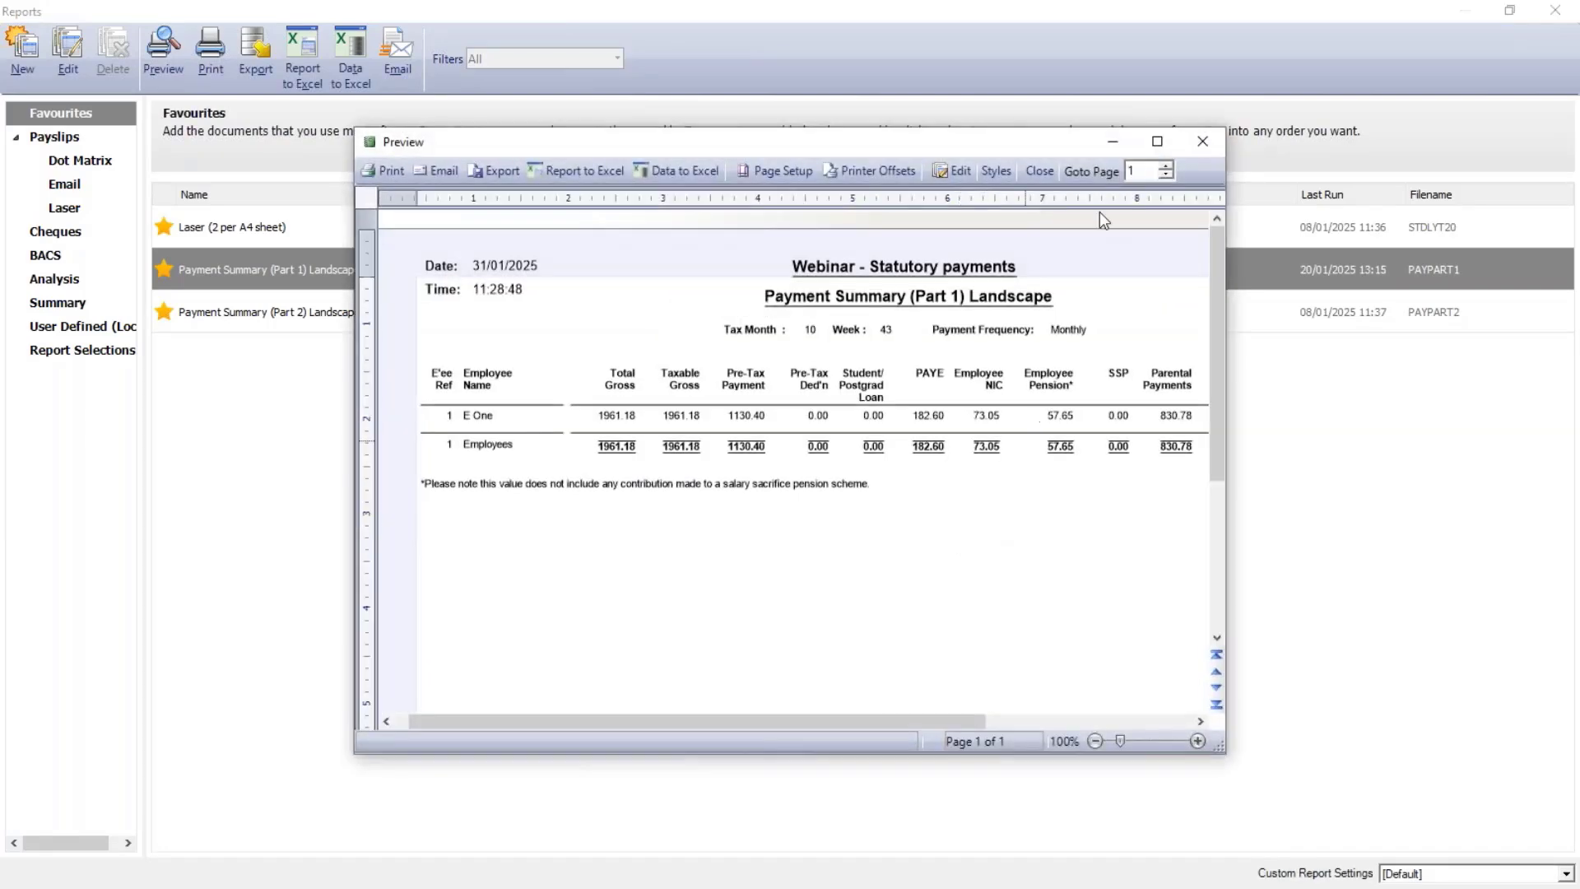
left_click(1158, 141)
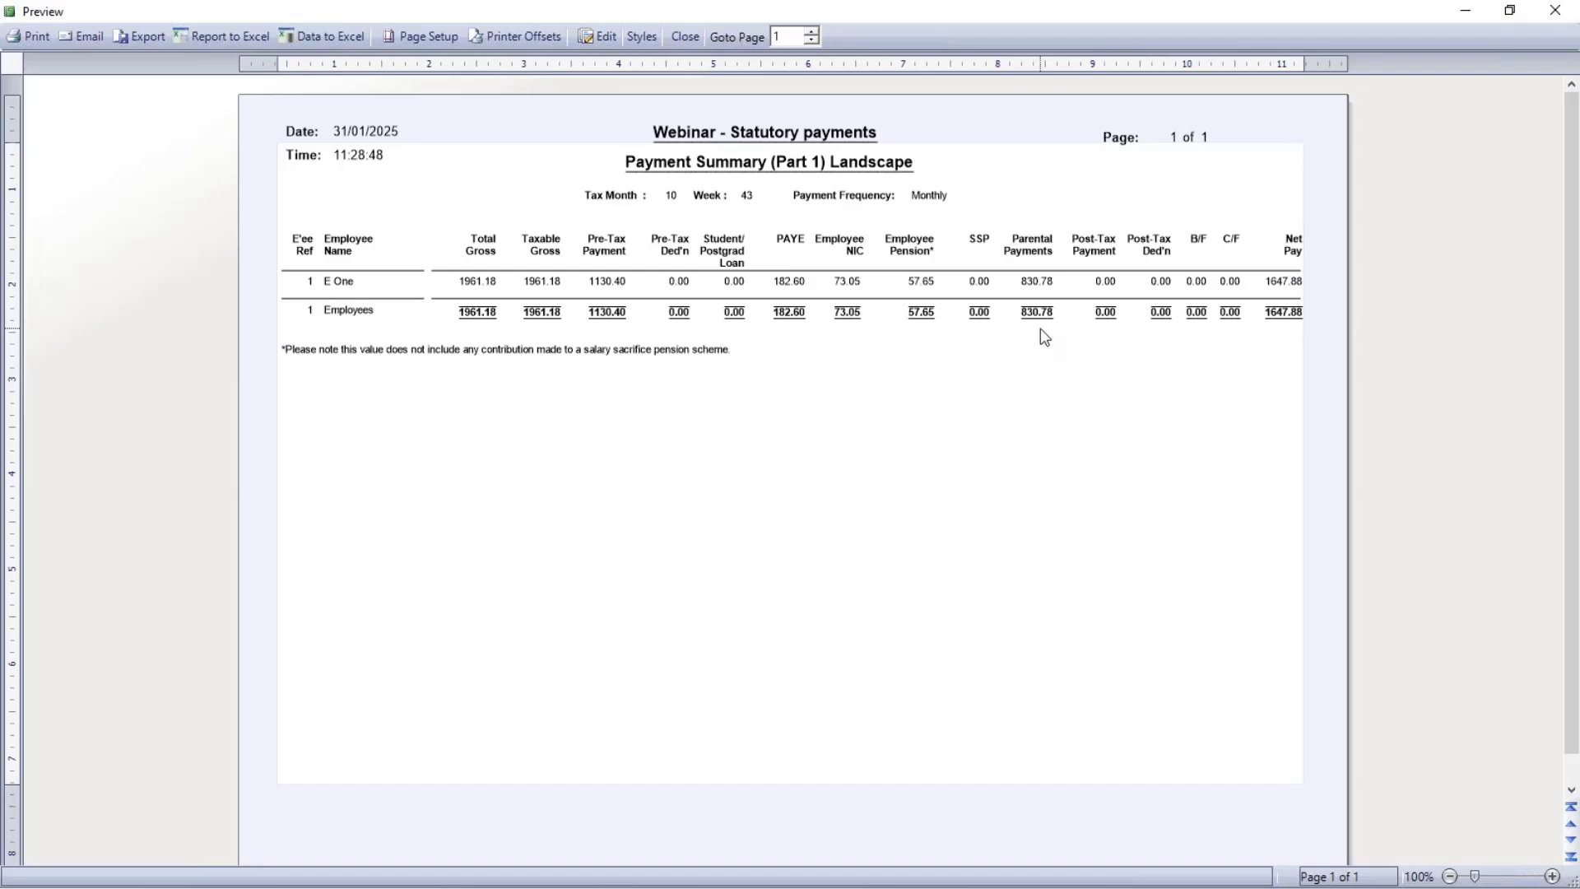
left_click(685, 37)
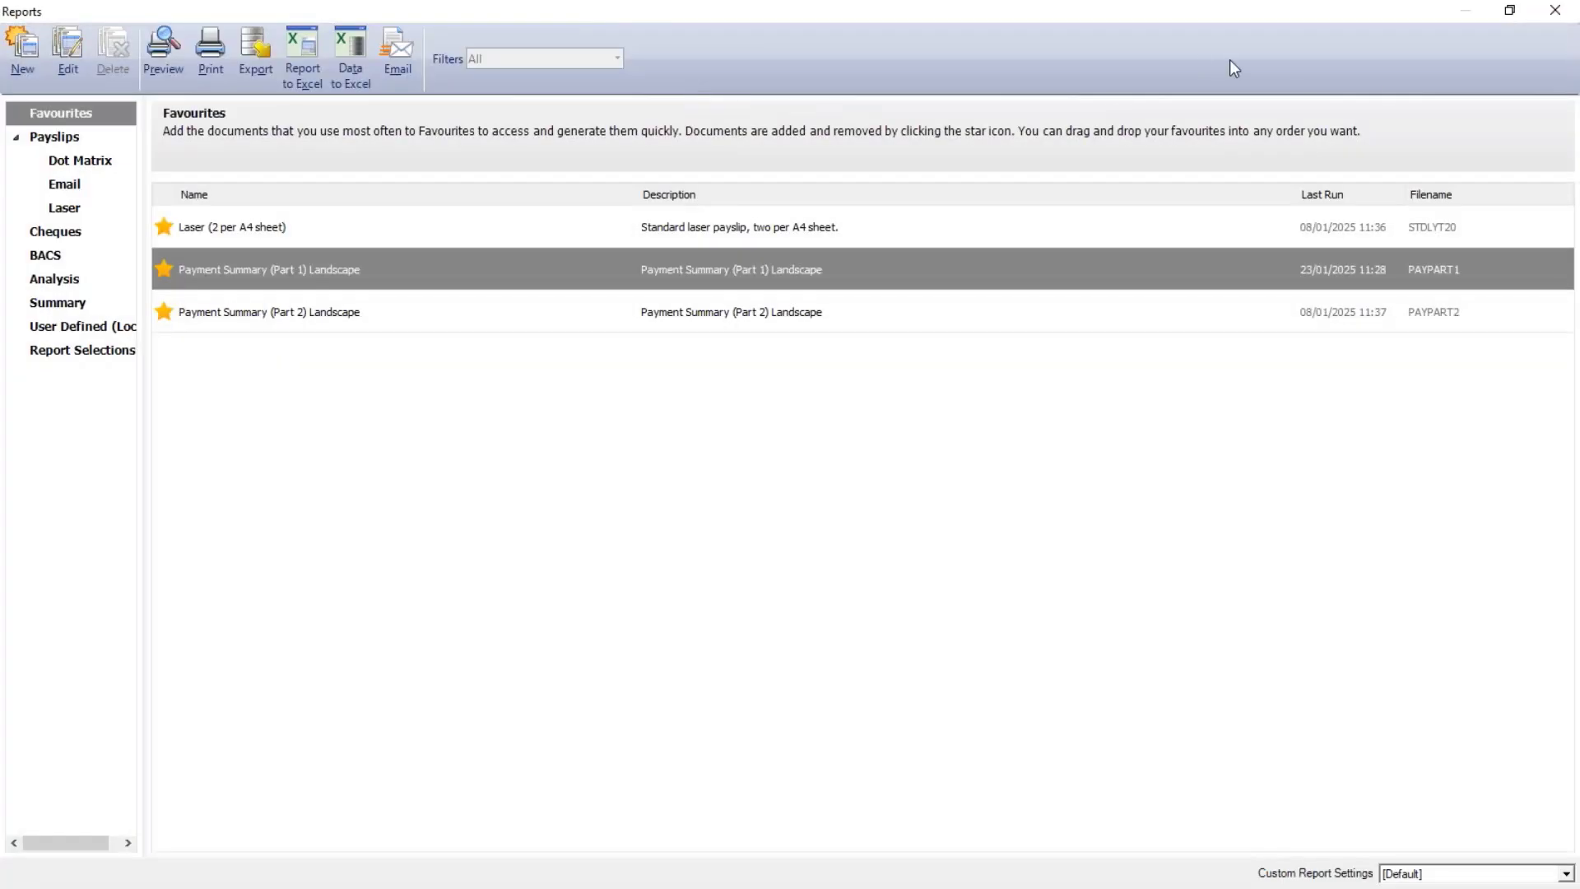
left_click(1551, 10)
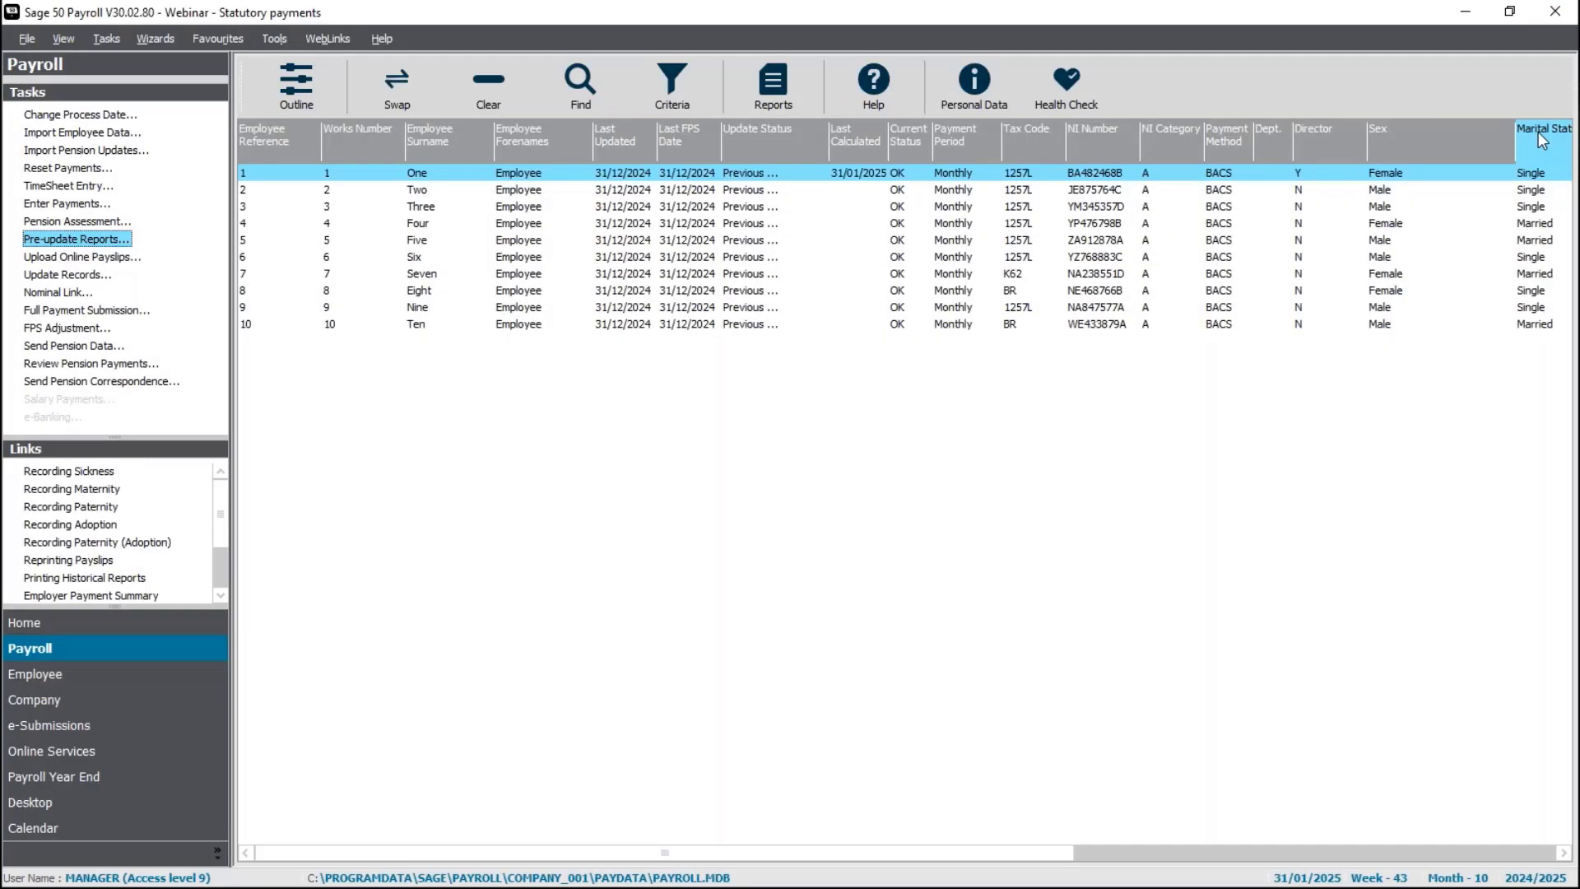
Select all employees and run the record update for the monthly pay period dated 31/01/2025.
left_click(465, 90)
left_click(417, 87)
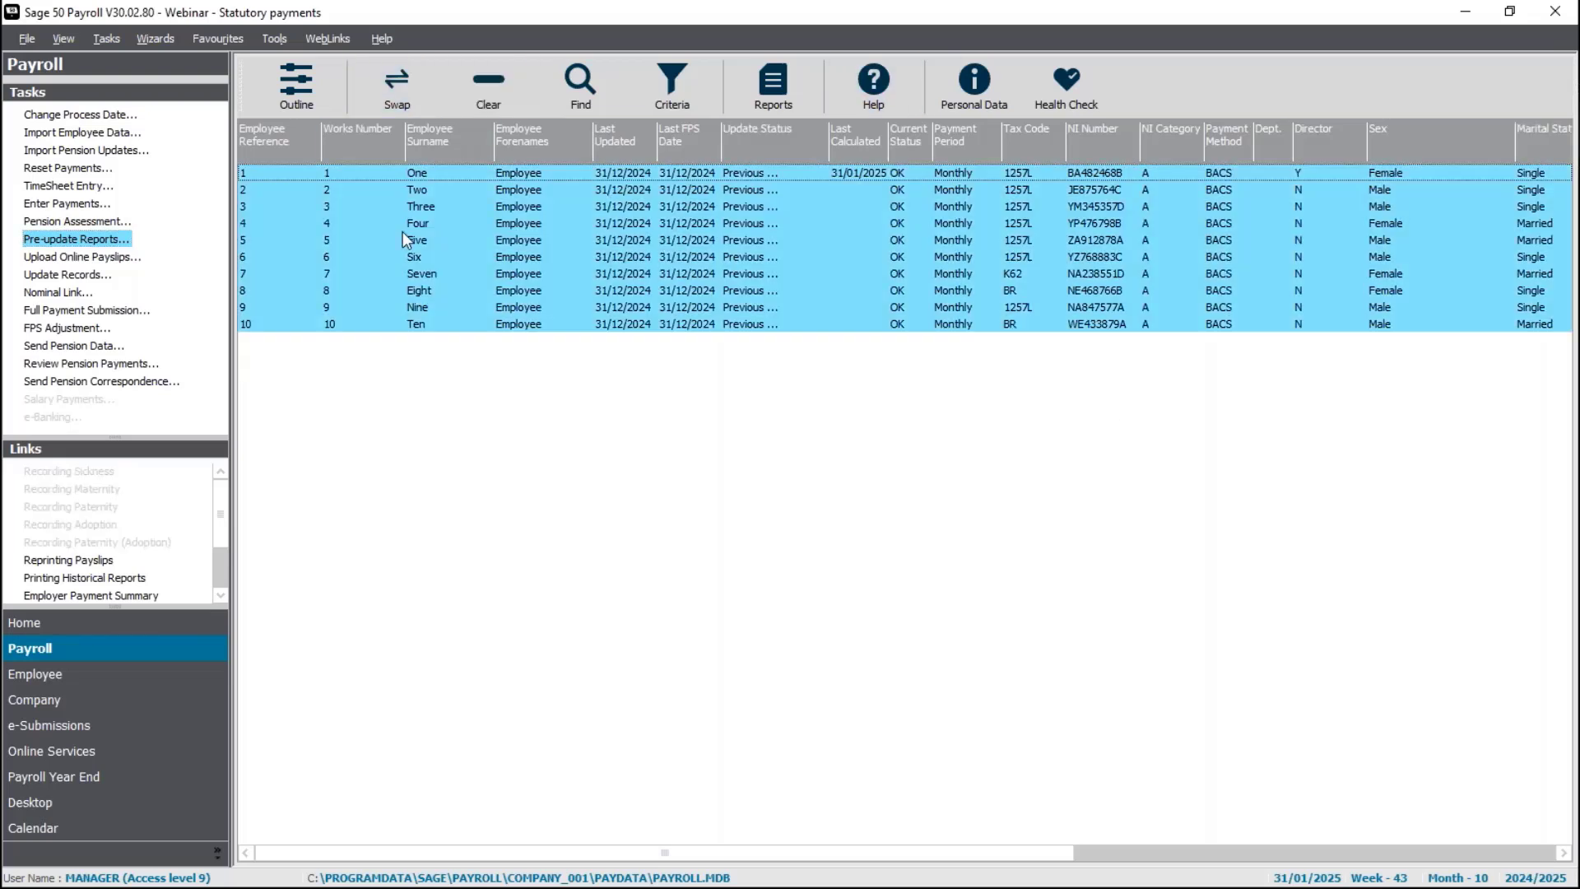
left_click(81, 275)
left_click(862, 541)
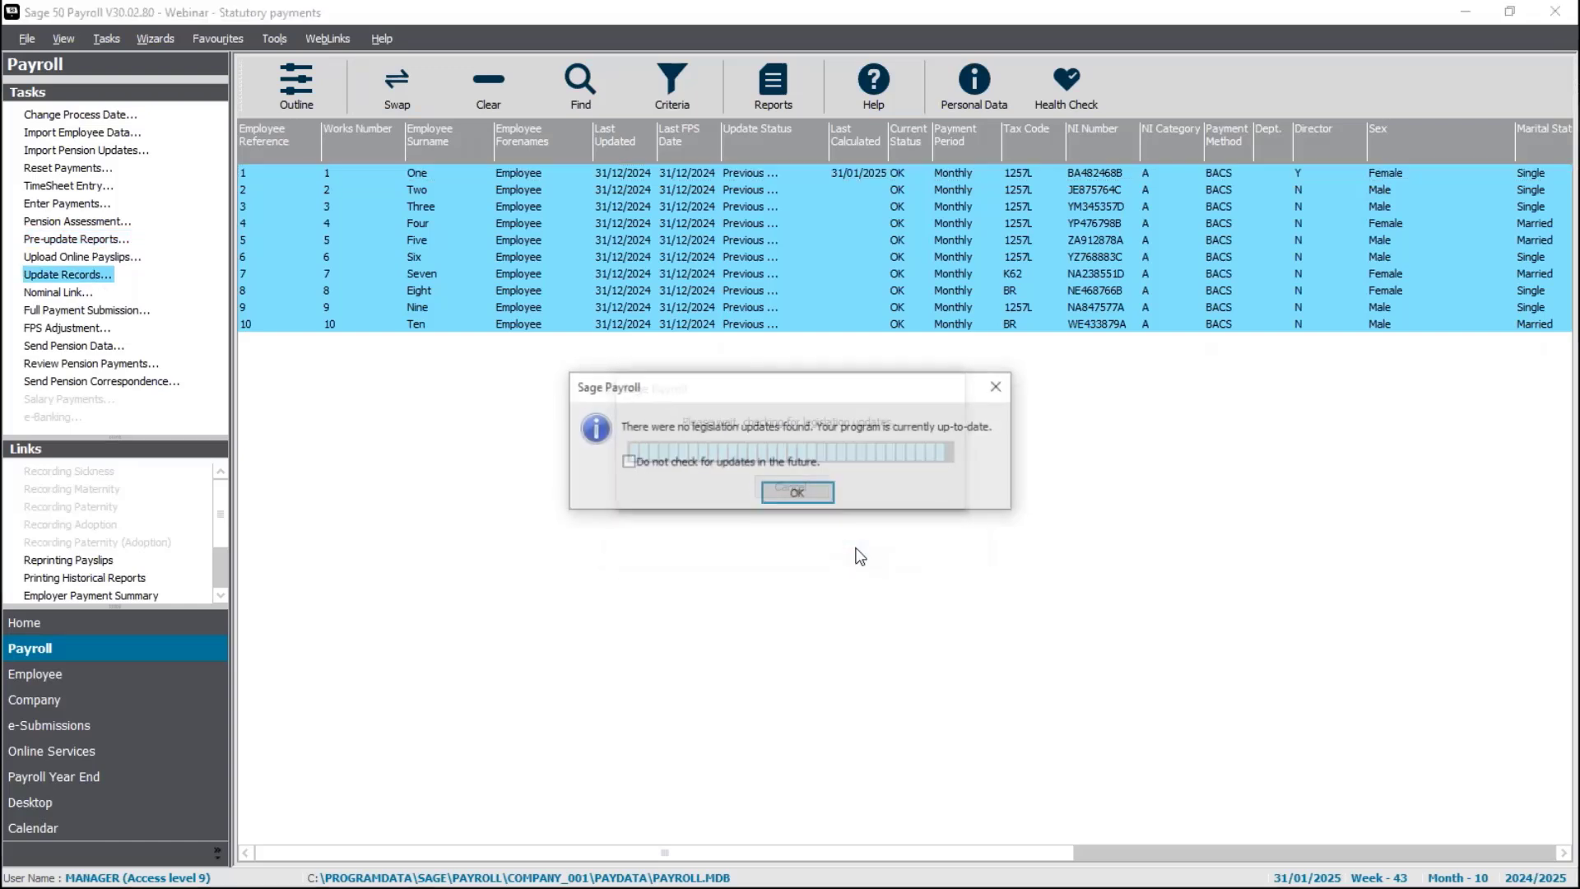
left_click(808, 493)
left_click(856, 537)
left_click(864, 601)
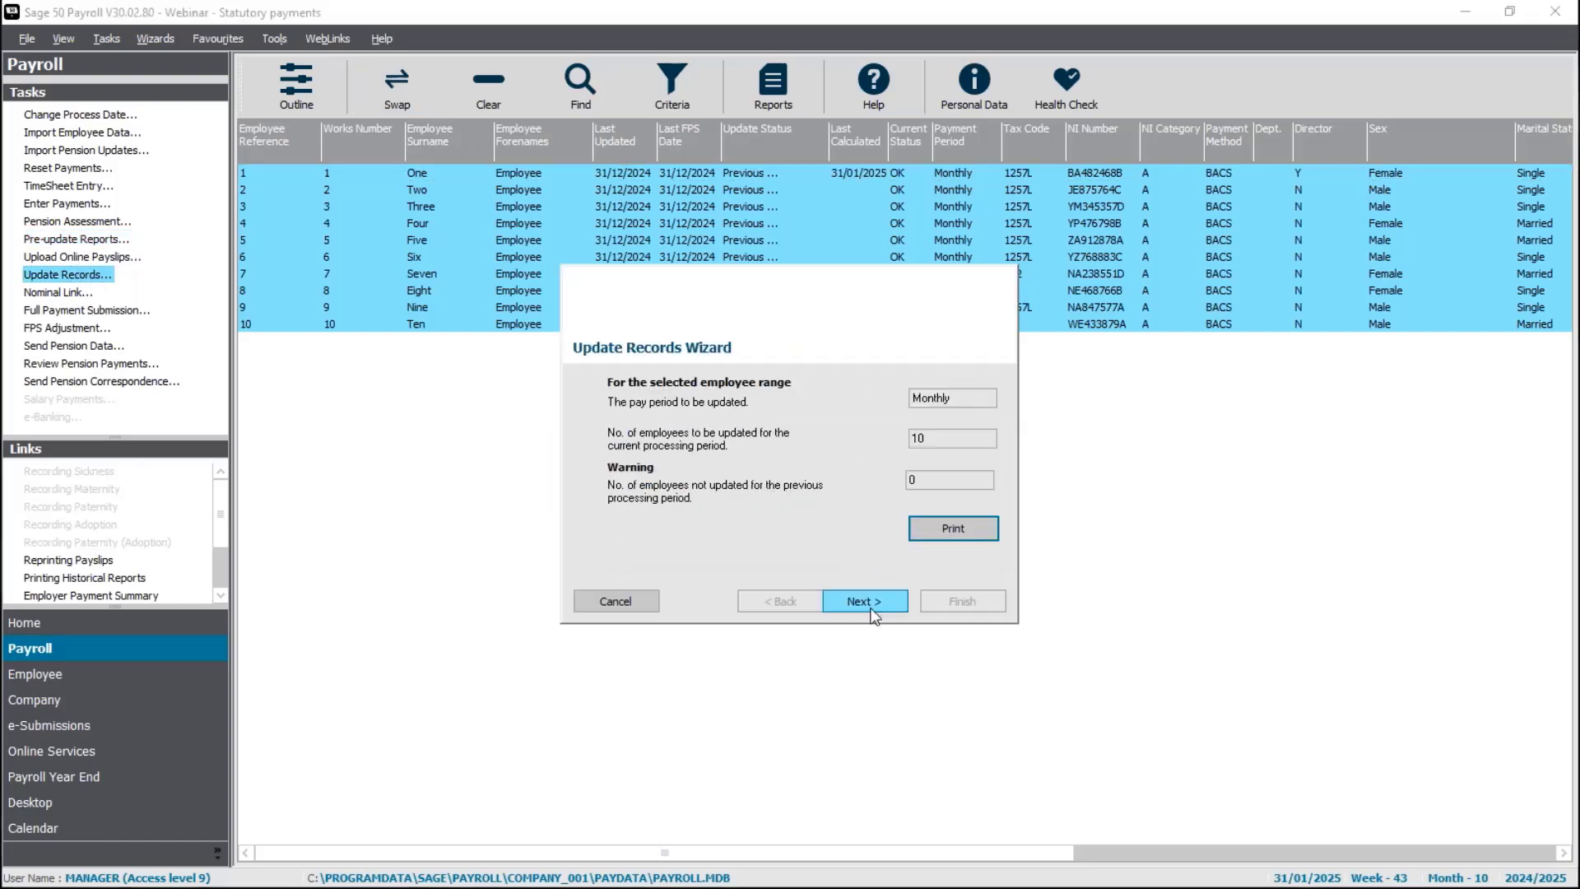
left_click(864, 601)
left_click(961, 601)
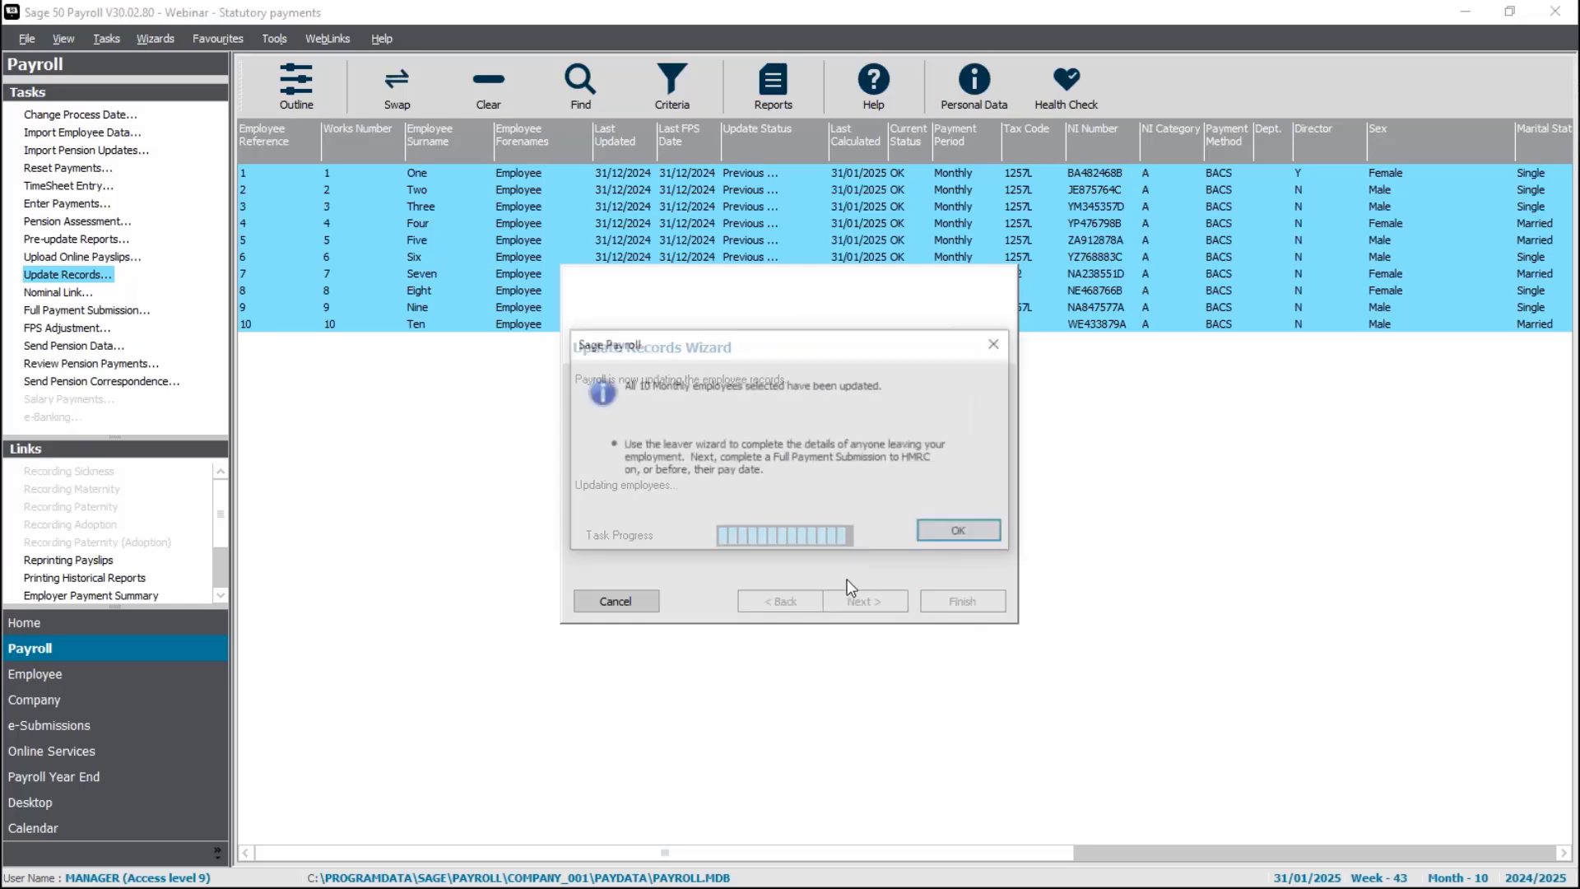
left_click(962, 532)
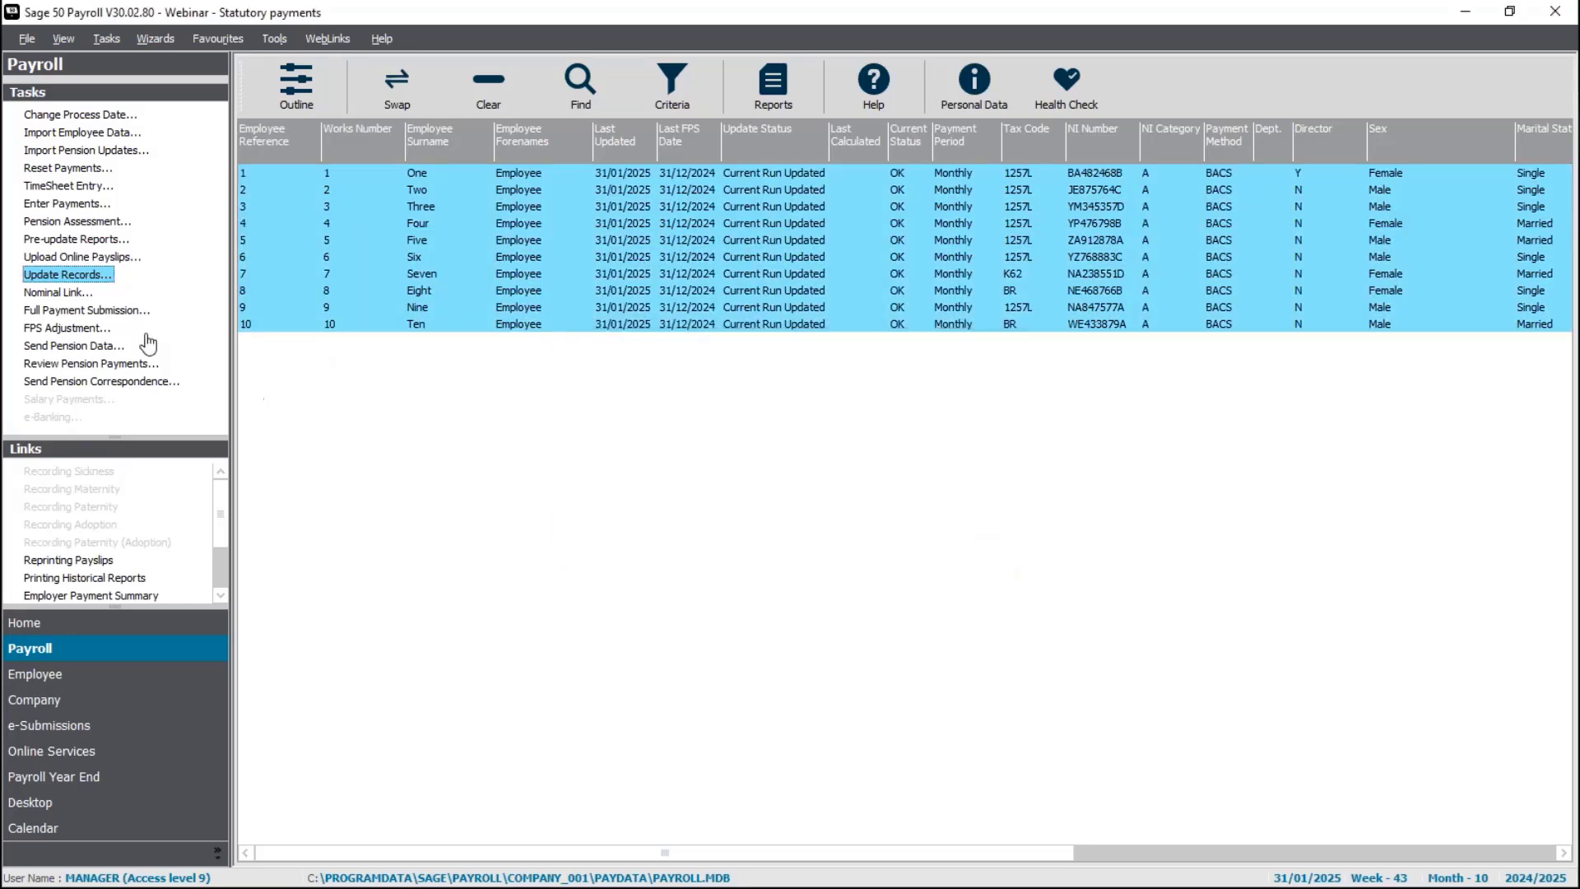
Submit the Month 10 Full Payment Submission for all selected employees, acknowledging that HMRC will not receive it, and close the submission.
left_click(50, 310)
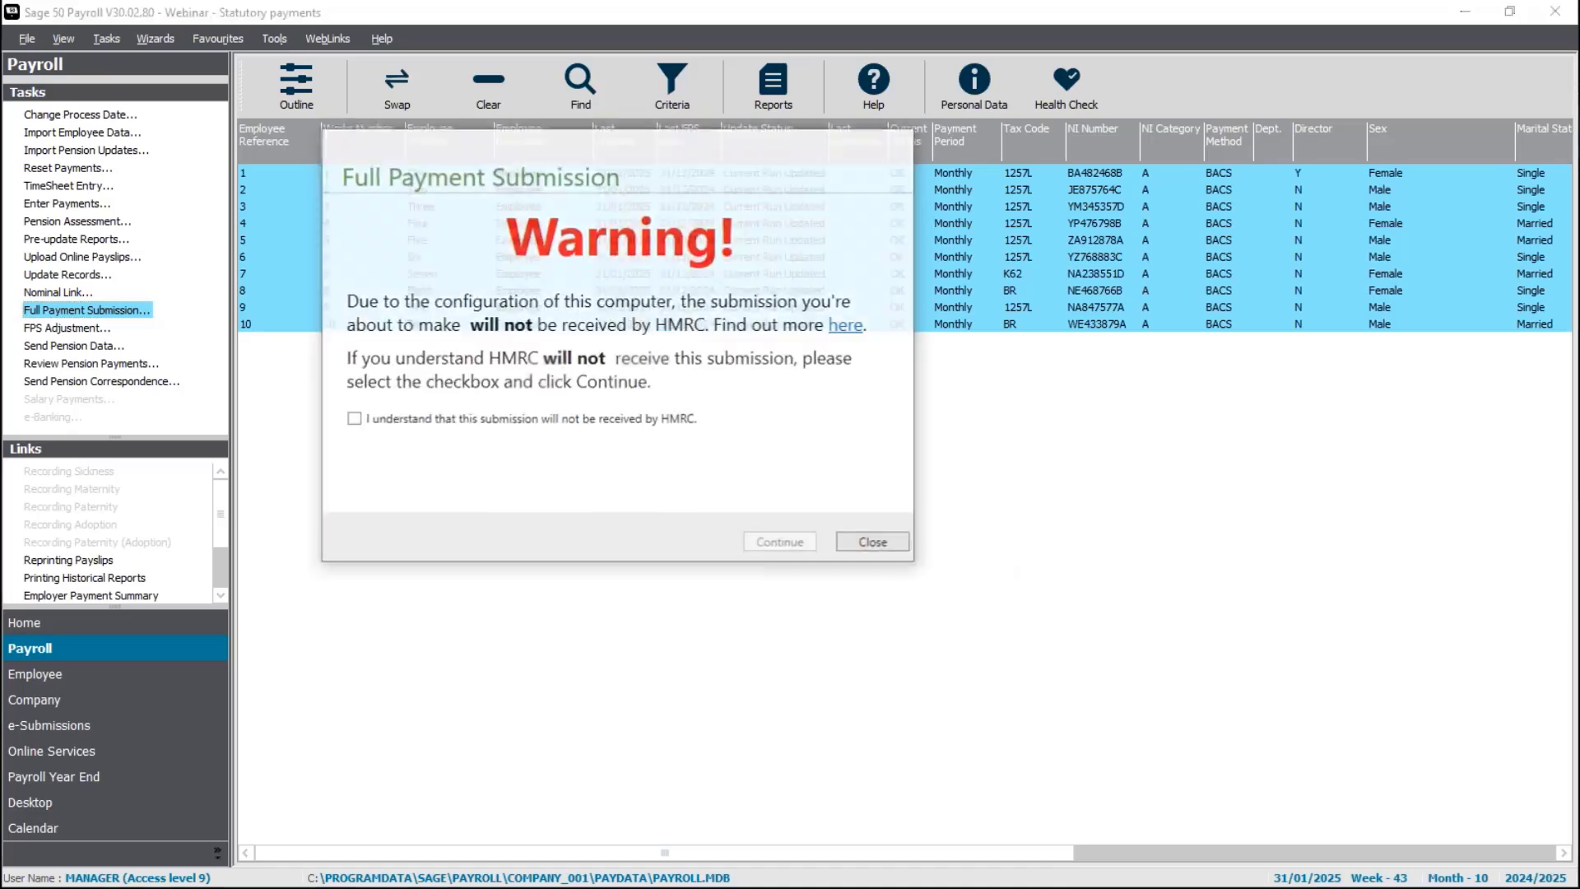
left_click(655, 421)
left_click(778, 543)
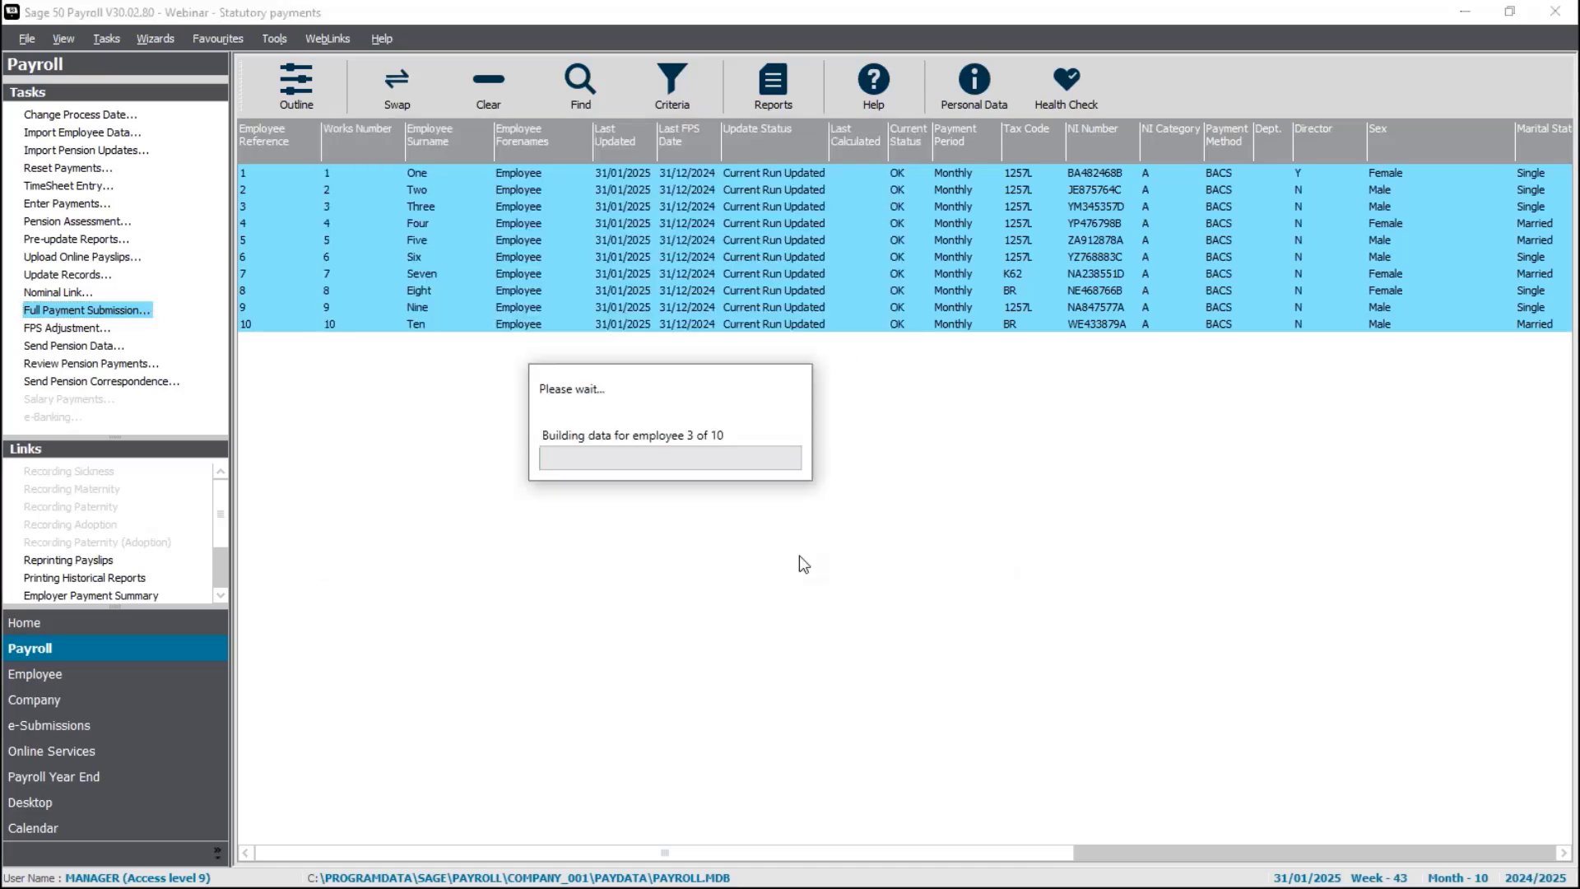
left_click(774, 646)
left_click(860, 642)
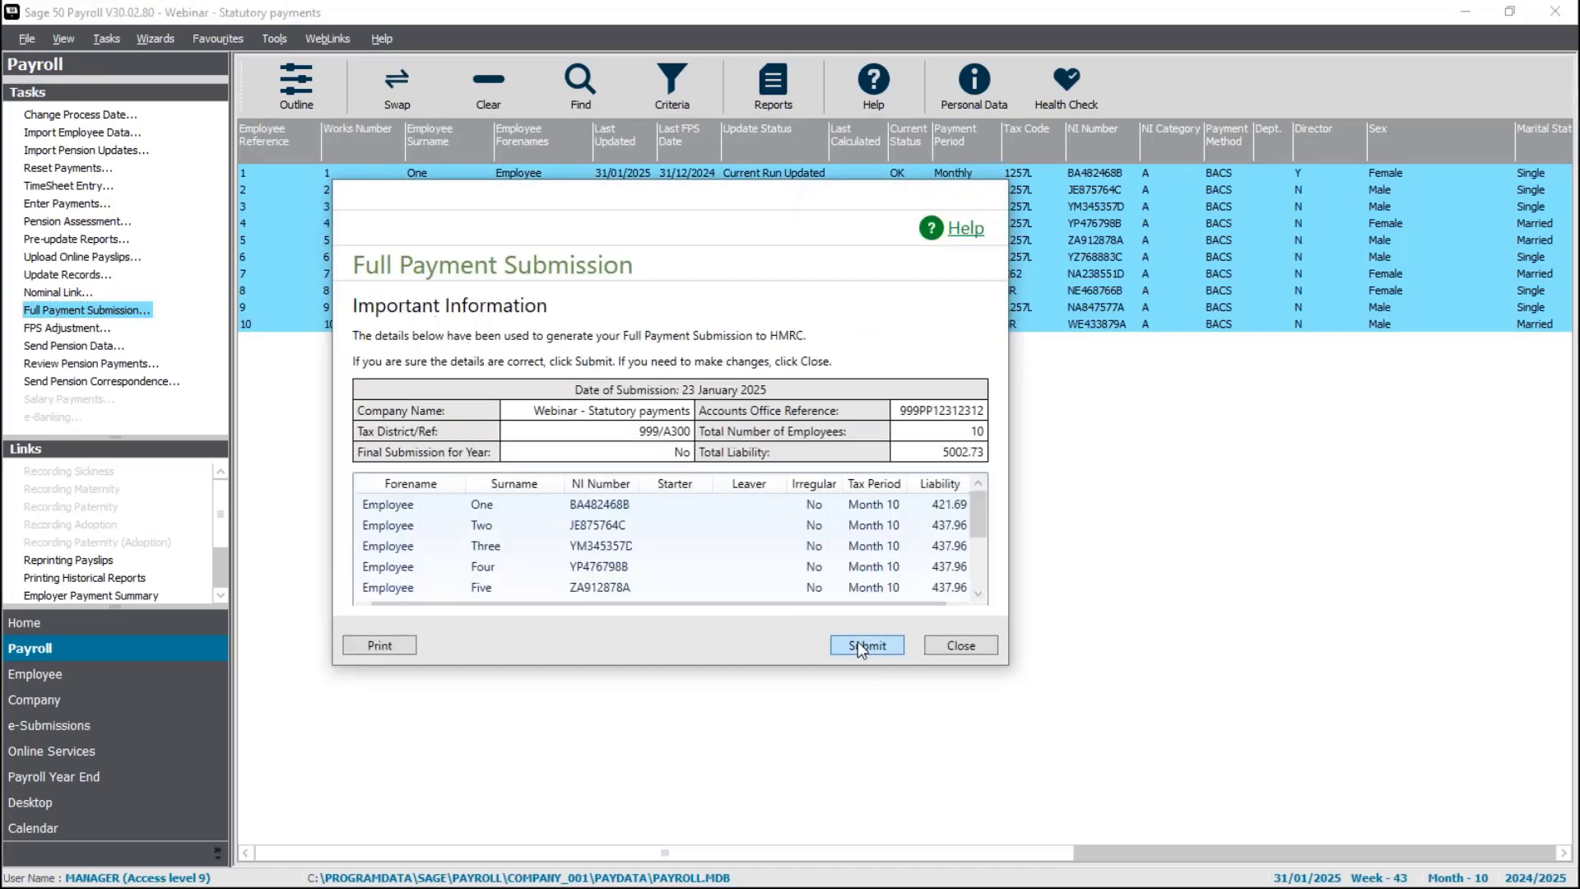
left_click(858, 641)
left_click(961, 646)
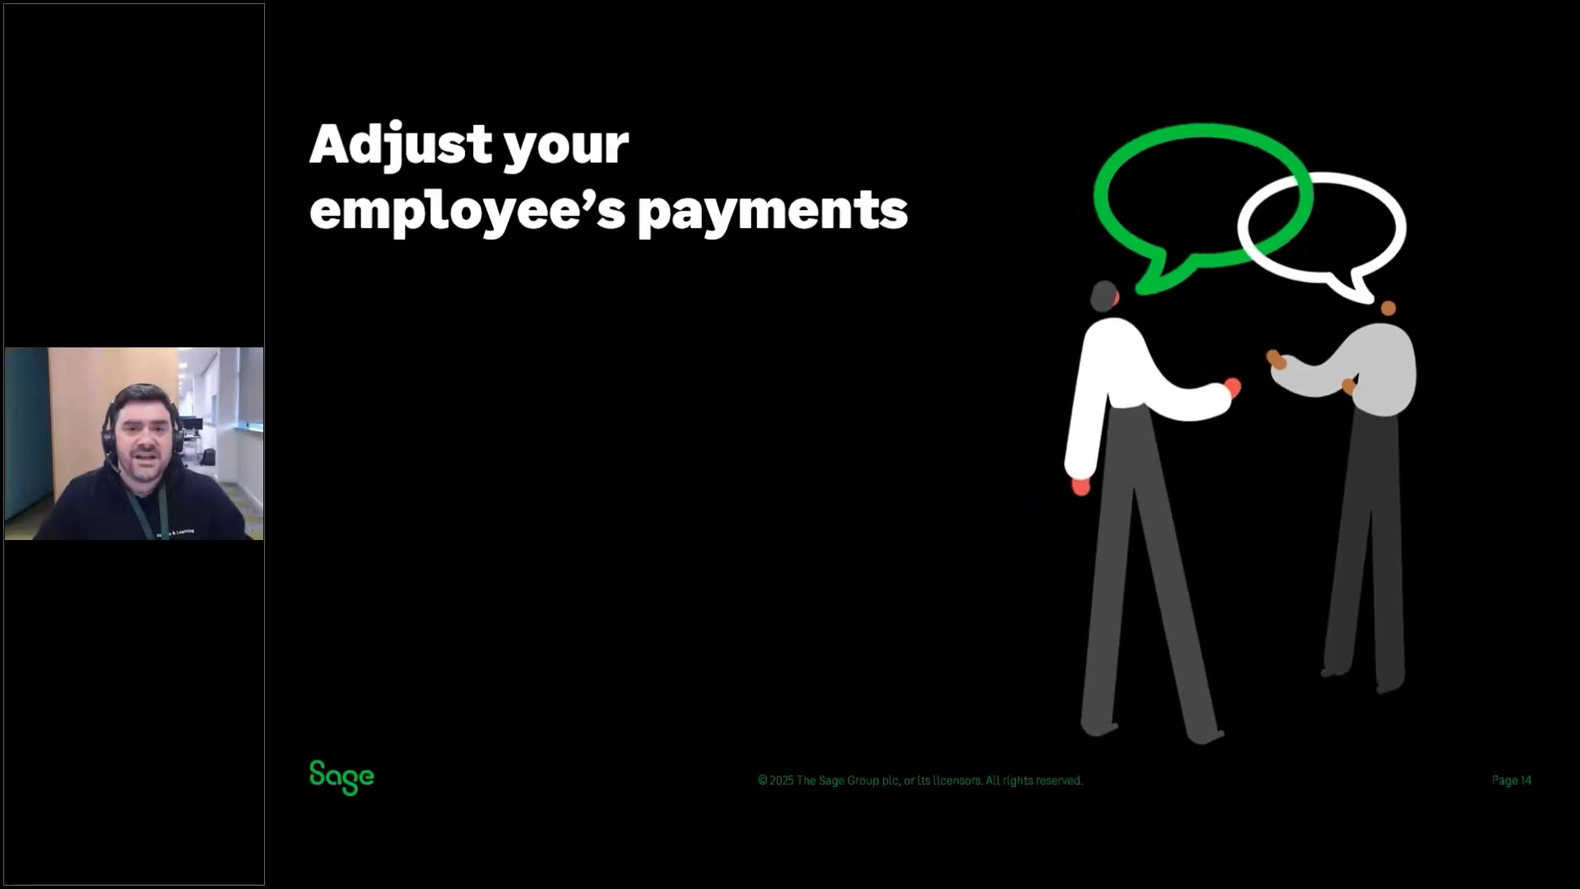
key("Right")
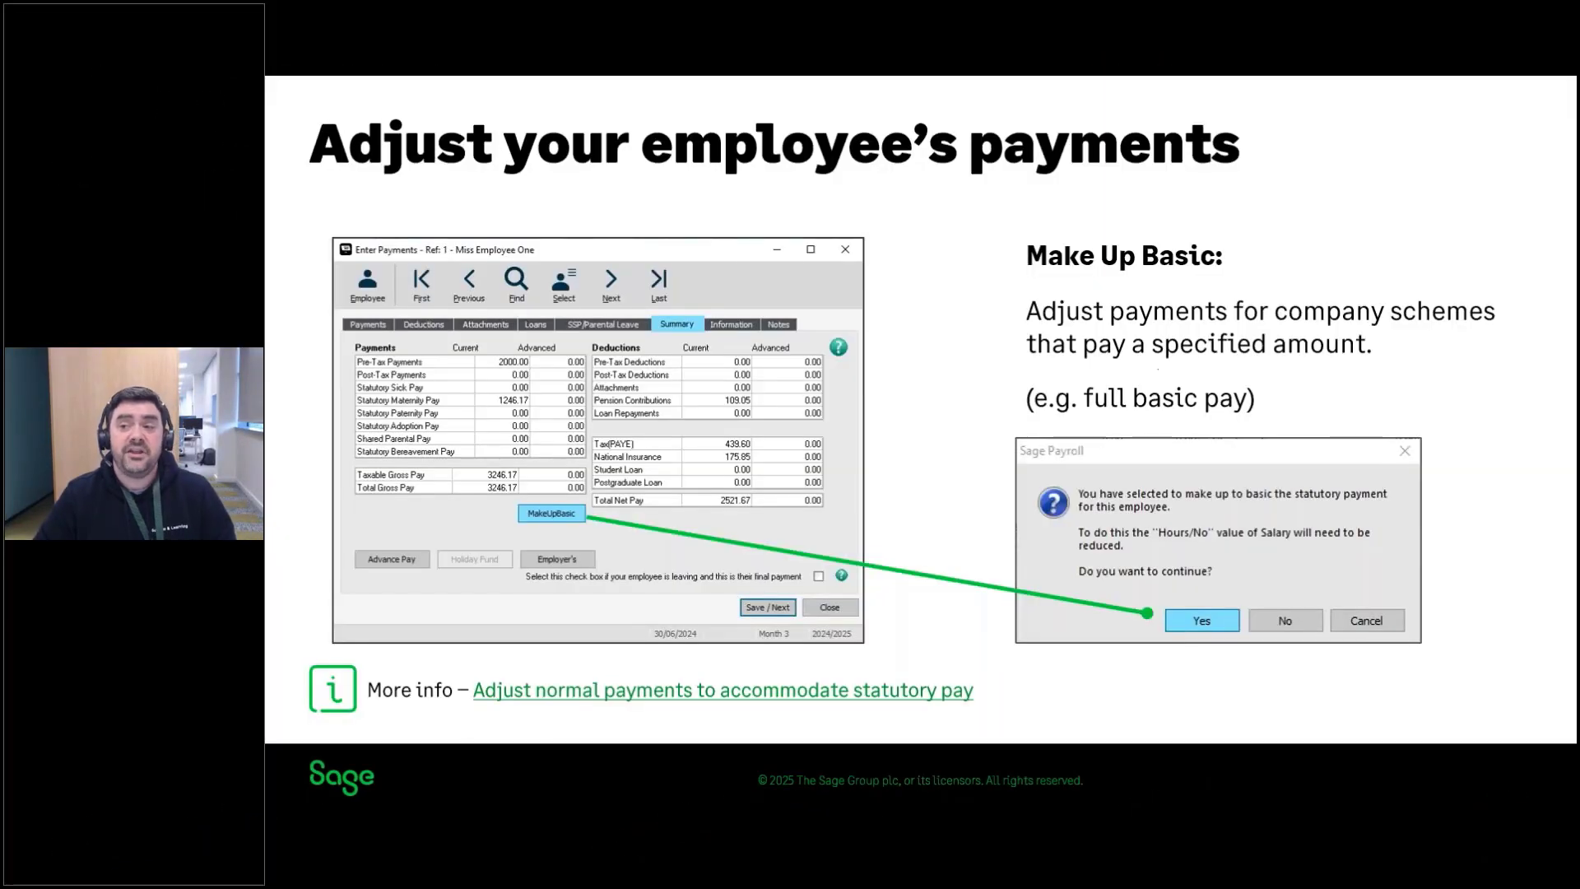